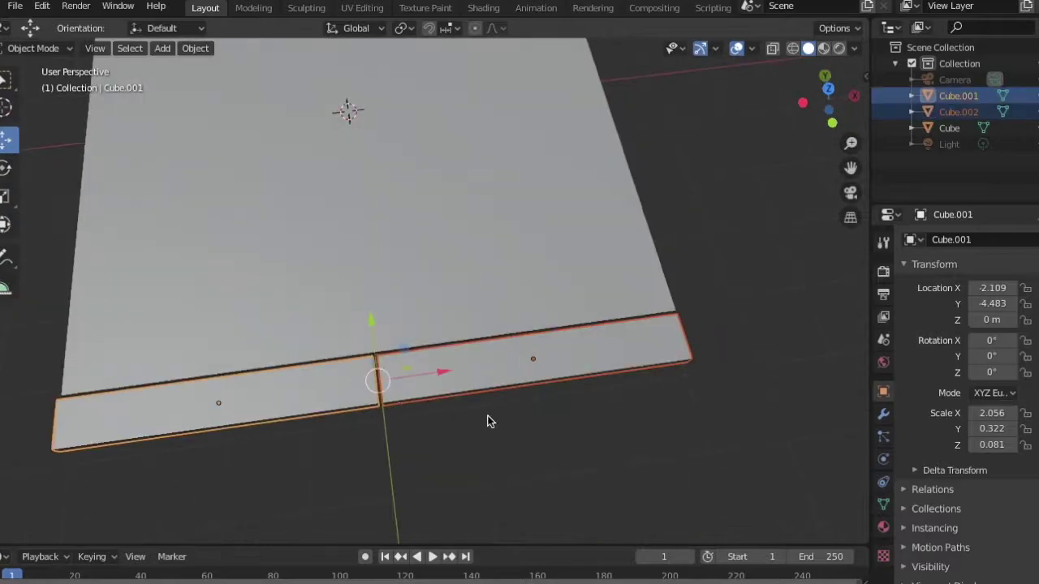
# - Duplicate the slab and its two curb blocks about 8.32 m along X, and slightly rescale the curb blocks
pyautogui.hotkey('shift', 'd')
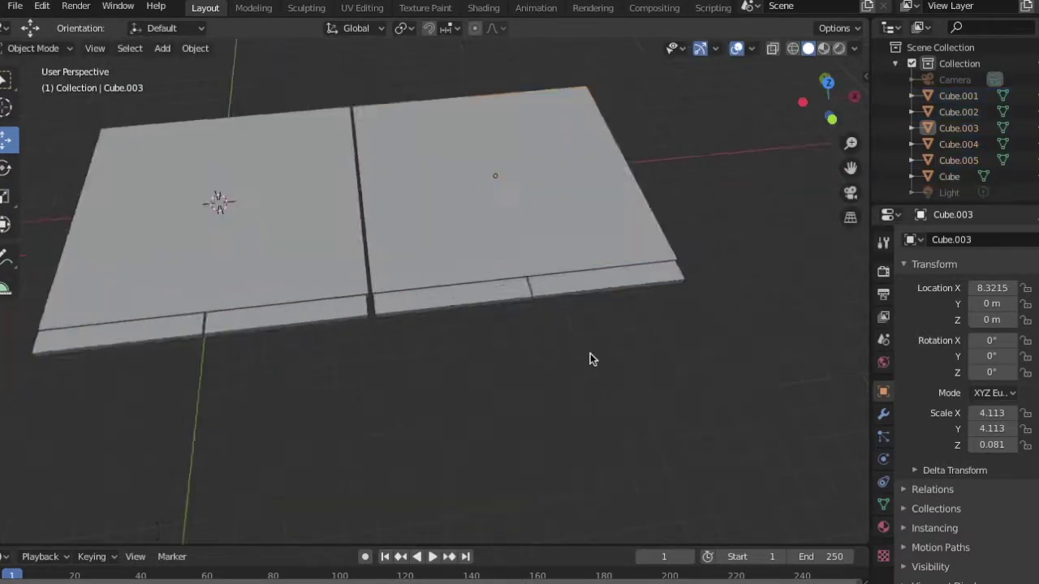
pyautogui.click(278, 332)
pyautogui.press('s')
pyautogui.click(422, 350)
# - Duplicate the slab pair with its curb blocks about 16.8 m along X, and duplicate it again to lengthen the sidewalk
pyautogui.hotkey('shift', 'd')
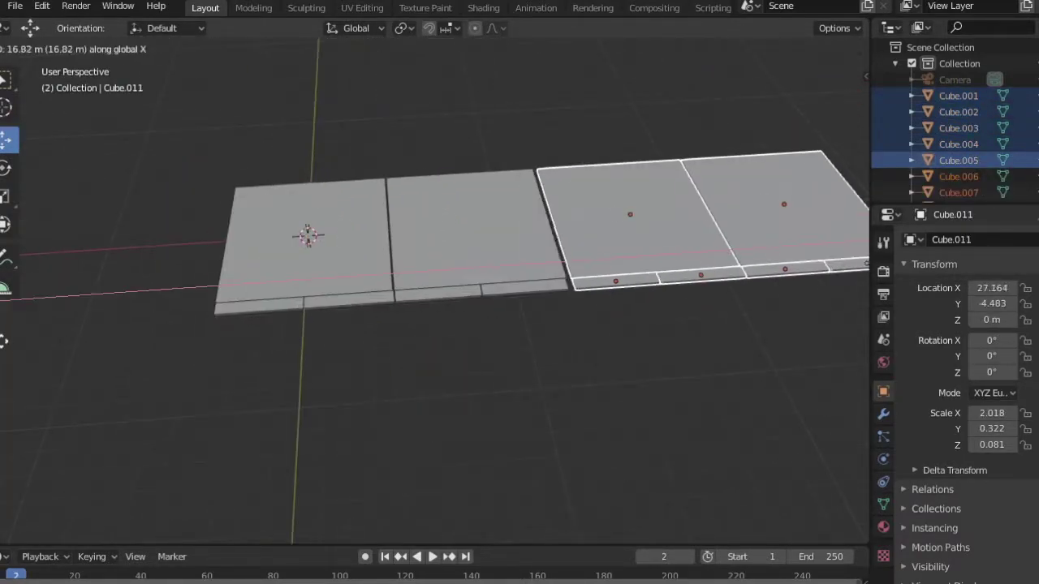
pyautogui.click(370, 313)
pyautogui.hotkey('shift', 'd')
pyautogui.click(584, 364)
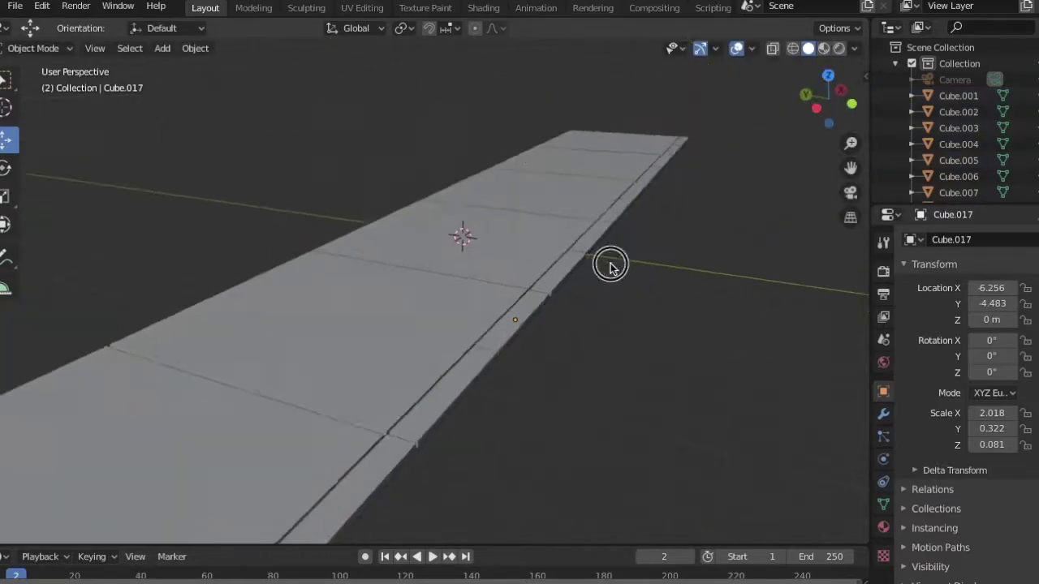
# - Add a cube in front of the curb and scale it into a thin square plate, about 0.6 in X and Y and 0.035 in Z
pyautogui.click(162, 48)
pyautogui.click(357, 87)
pyautogui.press('KP_Decimal')
pyautogui.press('s')
pyautogui.press('z')
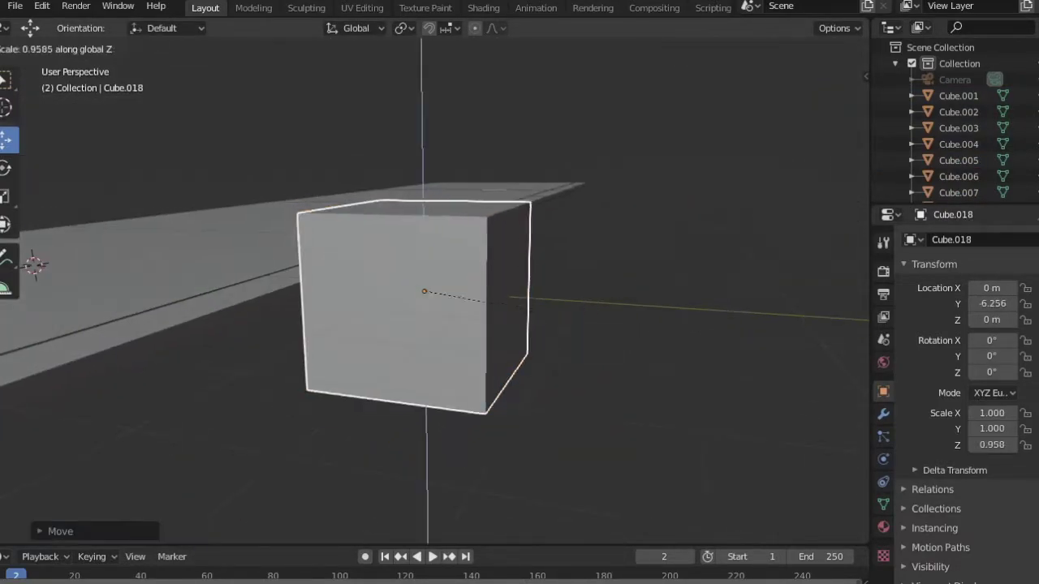
pyautogui.press('Return')
pyautogui.moveTo(593, 349); pyautogui.dragTo(594, 324, button='middle')
pyautogui.press('s')
pyautogui.press('z')
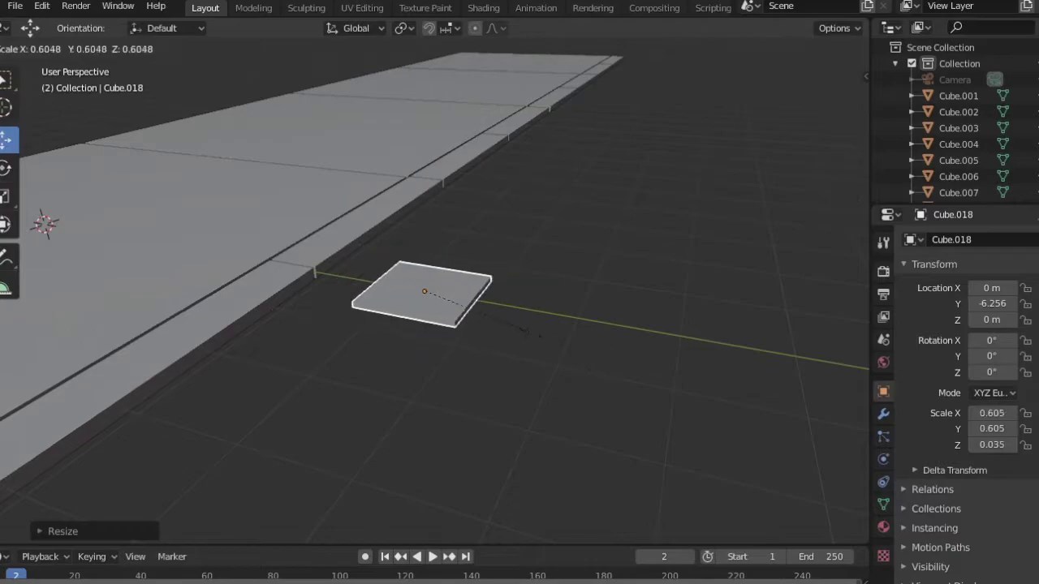
pyautogui.press('Return')
# - Add a cone and move it onto the square plate, to about Y -6.26 m and Z 0.90 m
pyautogui.click(162, 48)
pyautogui.moveTo(181, 64)
pyautogui.click(369, 162)
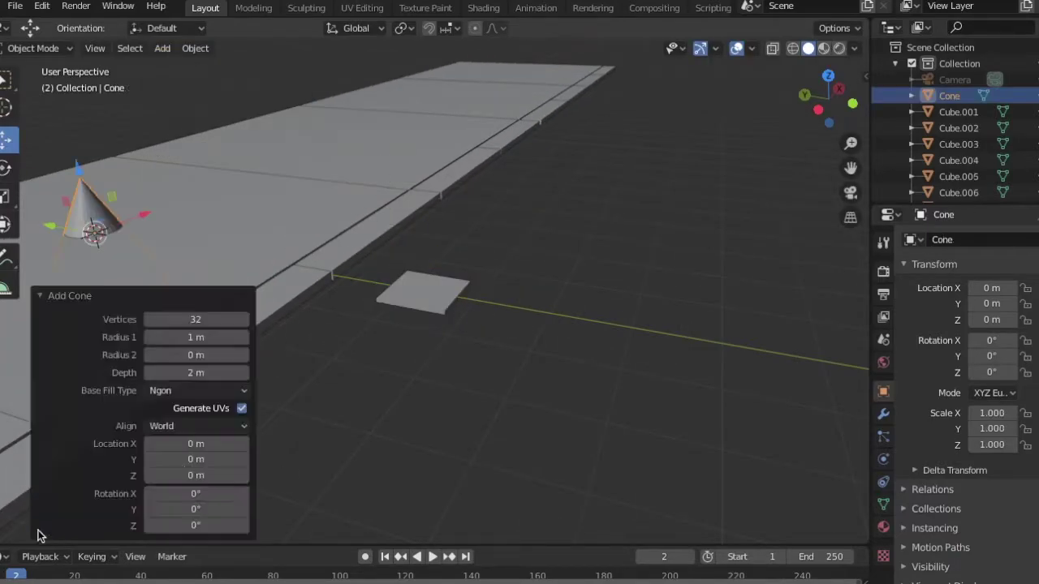
pyautogui.moveTo(285, 279); pyautogui.dragTo(510, 219, button='middle')
pyautogui.press('g')
pyautogui.press('y')
pyautogui.click(655, 419)
pyautogui.moveTo(655, 419); pyautogui.dragTo(568, 341, button='middle')
pyautogui.press('g')
pyautogui.press('z')
pyautogui.click(639, 284)
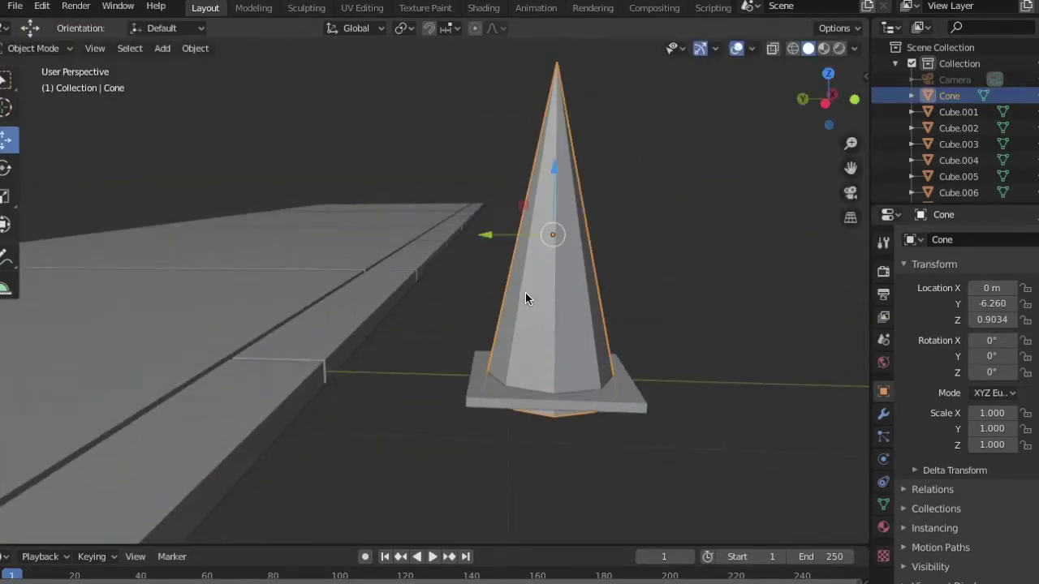
# - Apply smooth shading to all faces of the cone
pyautogui.press('Tab')
pyautogui.click(244, 48)
pyautogui.moveTo(267, 282)
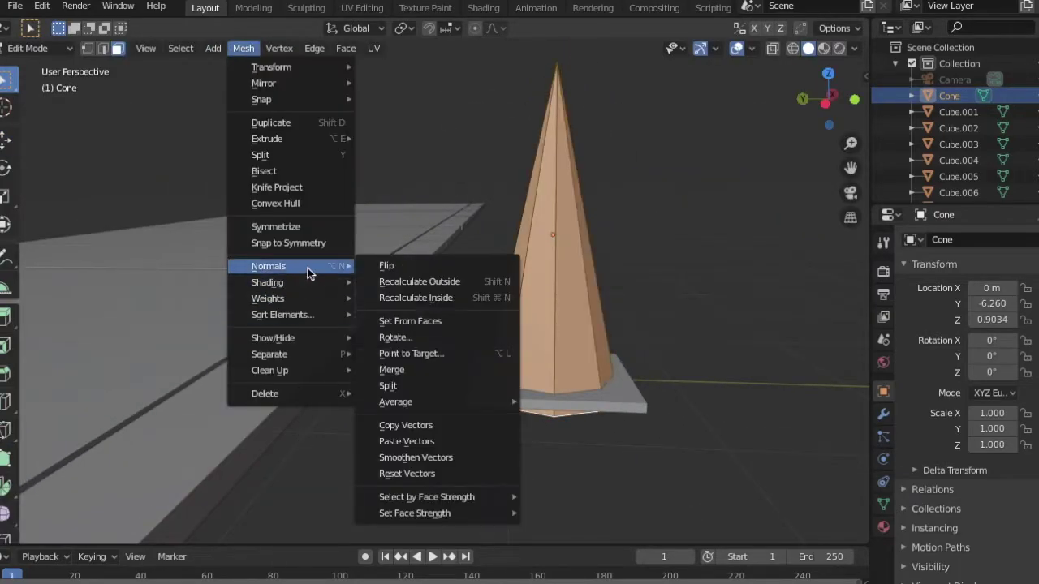
pyautogui.click(404, 282)
pyautogui.press('Tab')
pyautogui.moveTo(404, 286); pyautogui.dragTo(638, 384, button='middle')
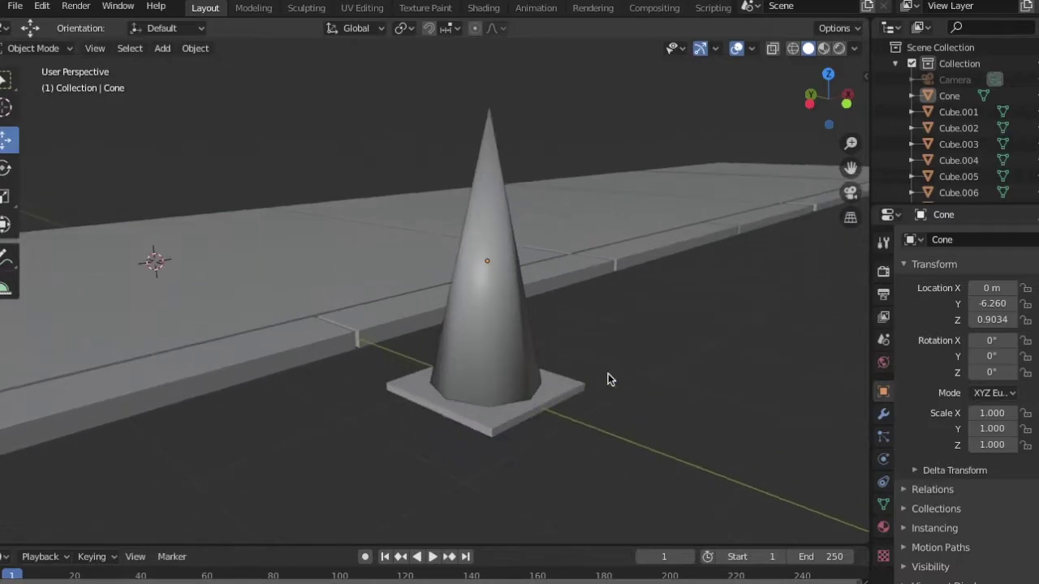
# - Move the smoothed cone along X, away from its square plate
pyautogui.press('g')
pyautogui.press('x')
pyautogui.click(729, 259)
# - Add a 10-vertex cone over the square plate, at about Y -6.28 m and Z 0.76 m, and smooth its faces
pyautogui.click(163, 48)
pyautogui.moveTo(192, 68)
pyautogui.click(314, 151)
pyautogui.press('g')
pyautogui.press('y')
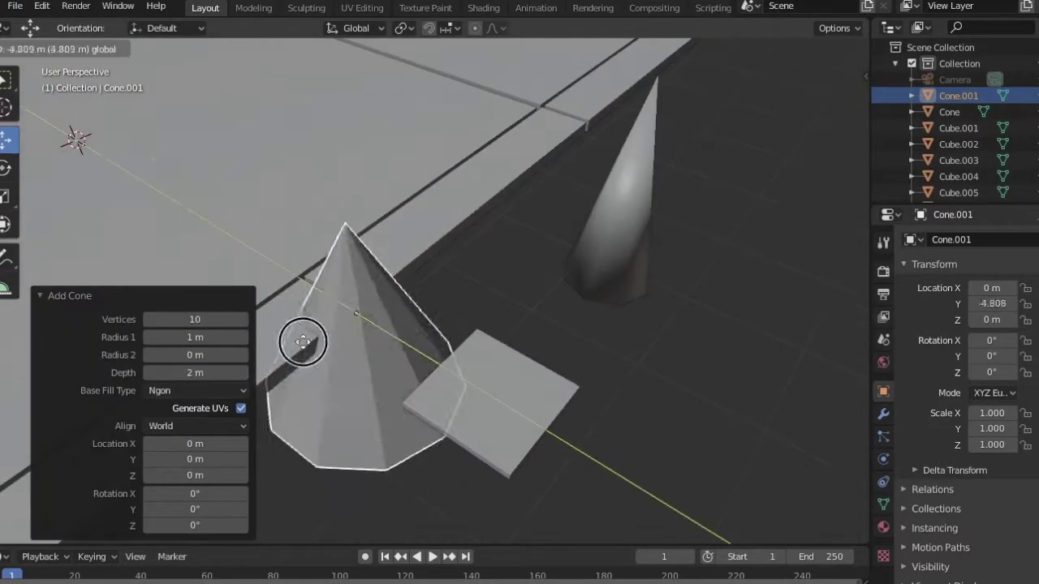
pyautogui.click(153, 422)
pyautogui.press('Tab')
pyautogui.click(243, 47)
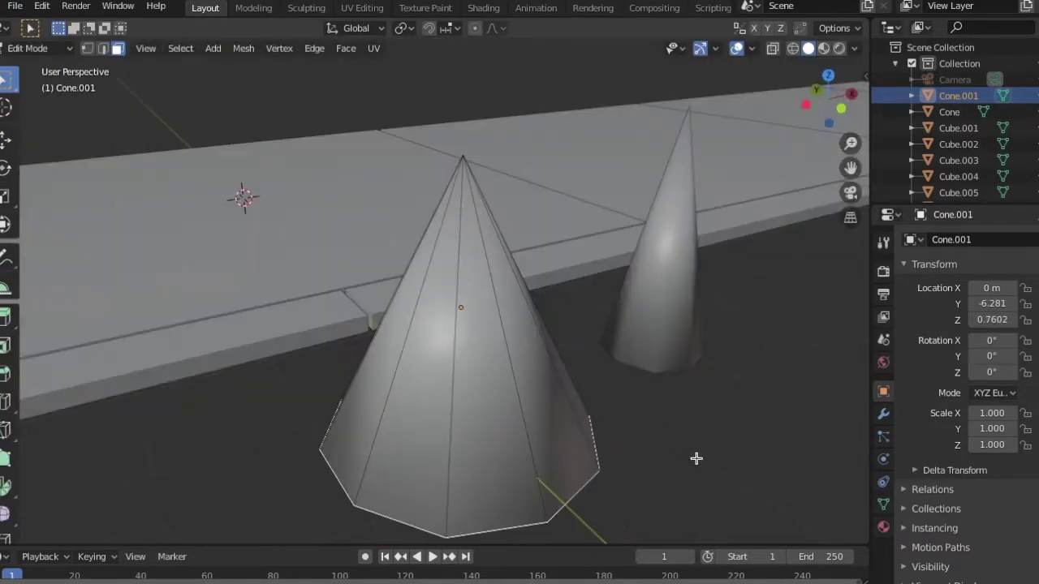
# - Scale down the new cone's base face and adjust its height along Z so that it meets the square plate
pyautogui.press('s')
pyautogui.click(577, 421)
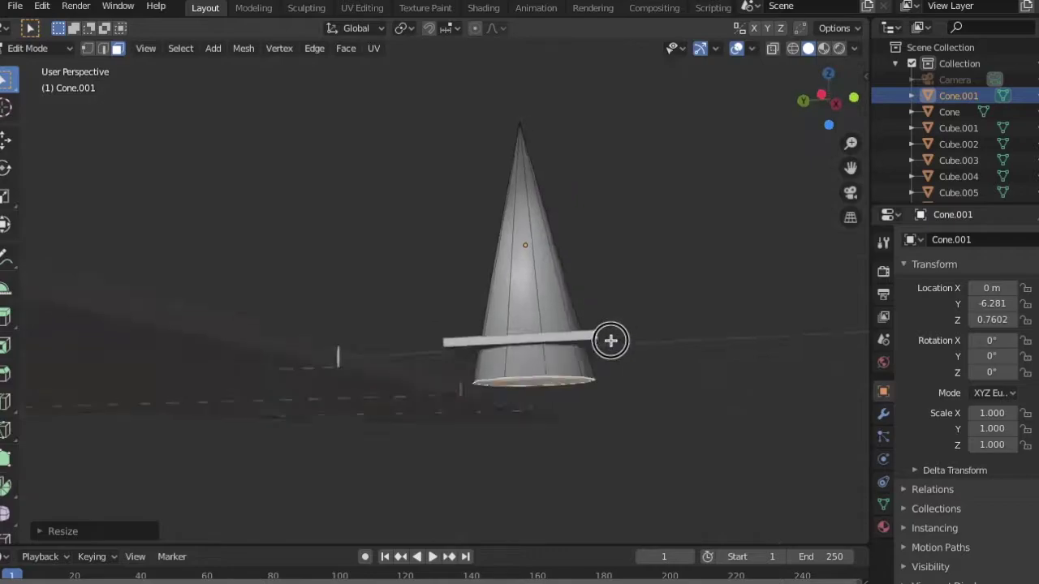
pyautogui.press('g')
pyautogui.press('z')
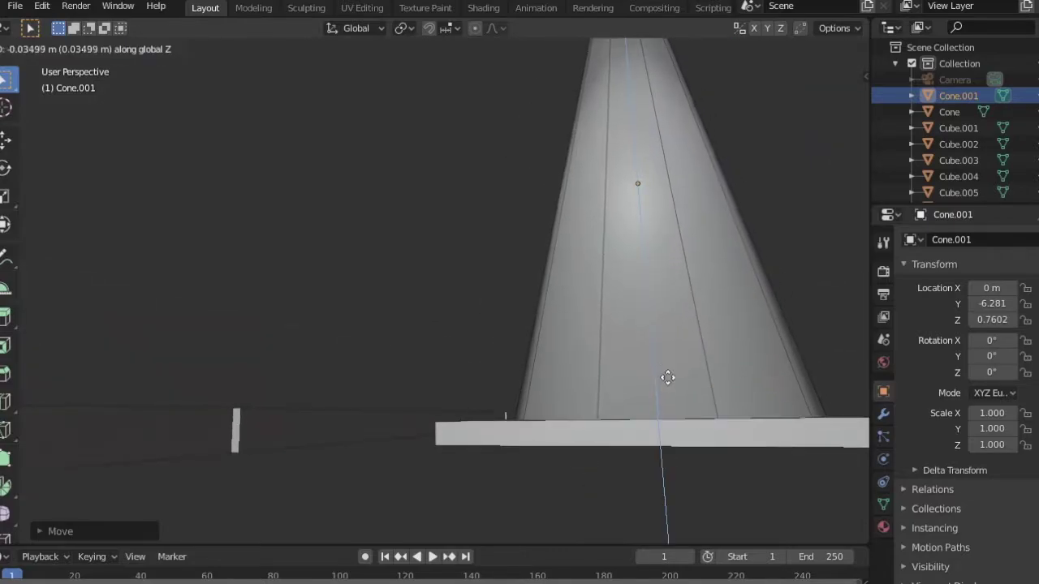
pyautogui.click(667, 378)
pyautogui.press('s')
pyautogui.click(520, 456)
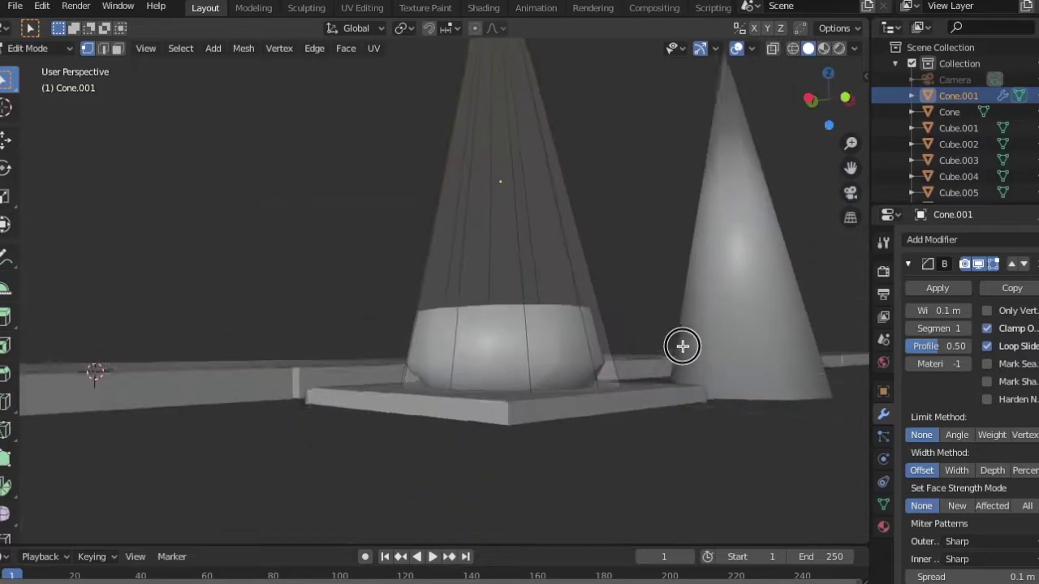
# - Apply the cone's Bevel modifier with a 0.02 m width and return the viewport to solid shading
pyautogui.press('Return')
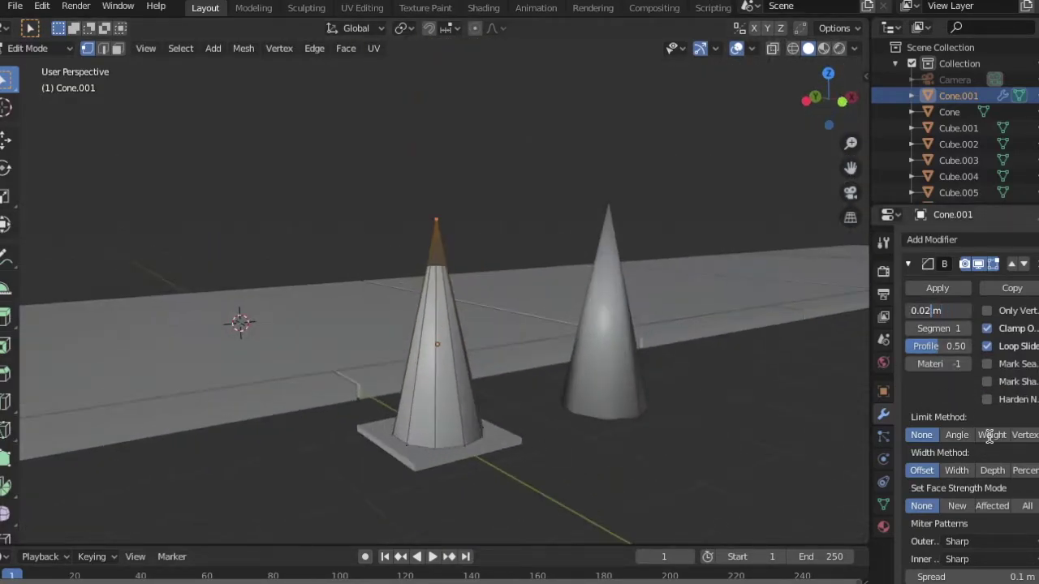
pyautogui.press('Tab')
pyautogui.click(924, 289)
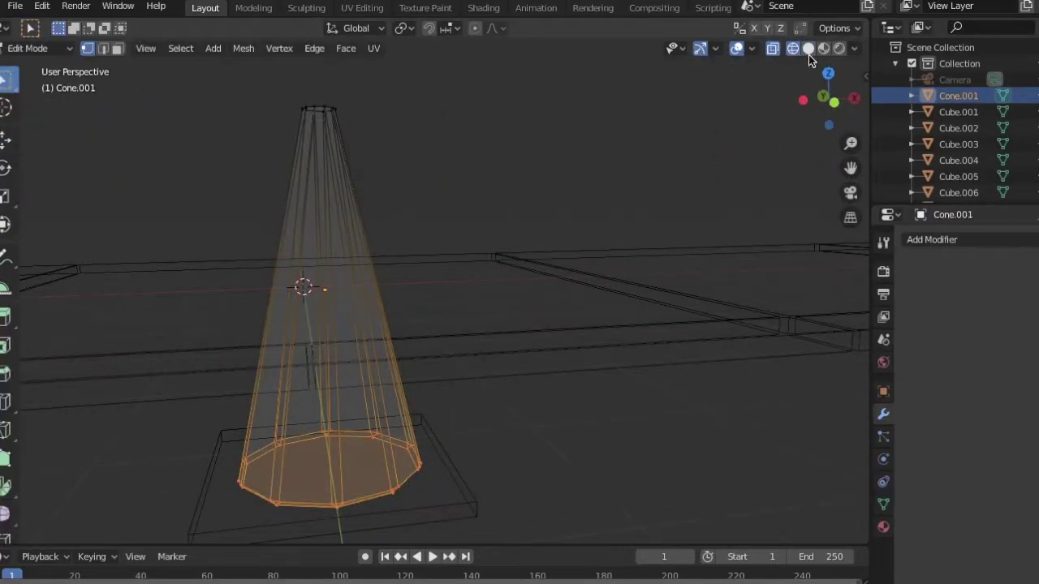
pyautogui.click(808, 48)
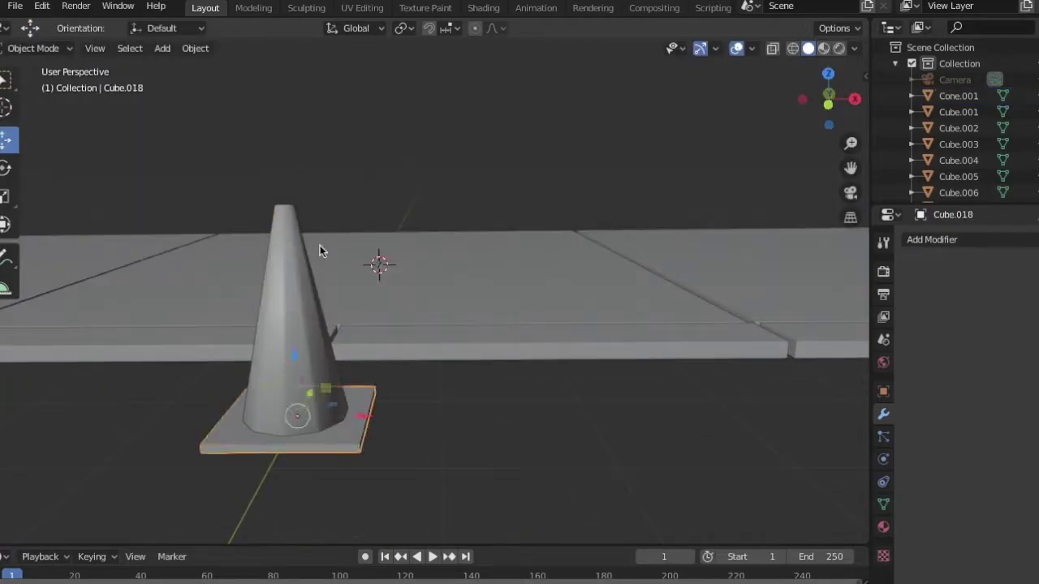
# - Duplicate the cone with its base plate along X to make a second traffic cone
pyautogui.hotkey('shift', 'd')
pyautogui.press('x')
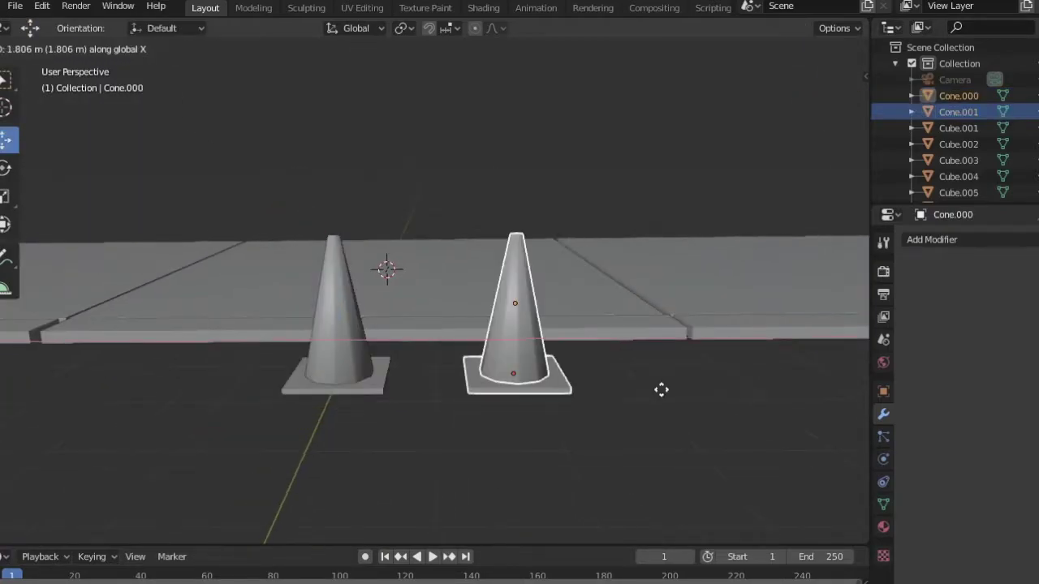
pyautogui.click(707, 425)
pyautogui.scroll(2, 826, 394)
# - Add a cylinder and scale it into a thin horizontal bar spanning the gap between the two cones
pyautogui.click(162, 47)
pyautogui.moveTo(172, 70)
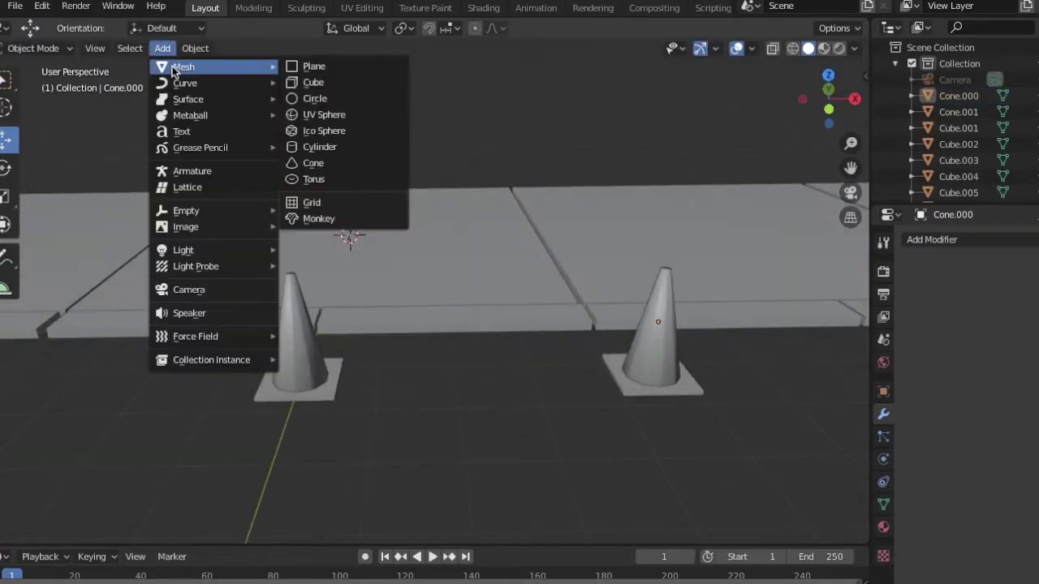
pyautogui.click(339, 150)
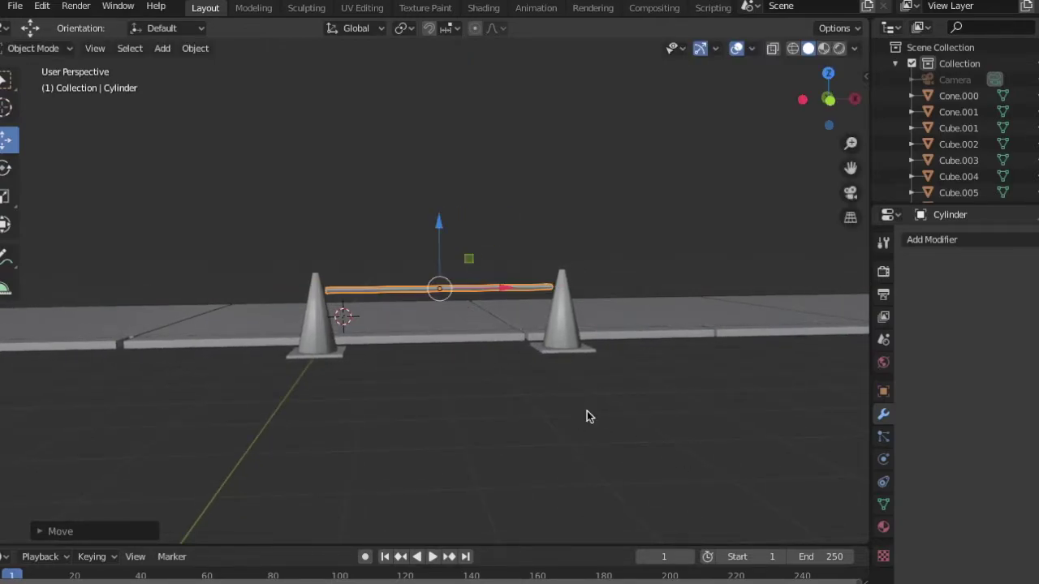
pyautogui.press('s')
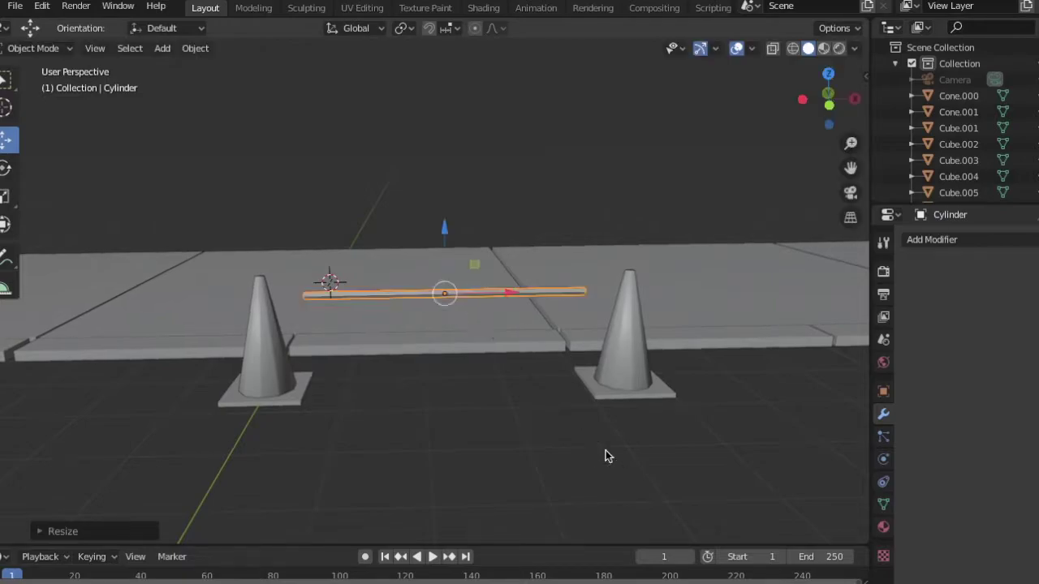
pyautogui.moveTo(605, 452); pyautogui.dragTo(596, 423, button='middle')
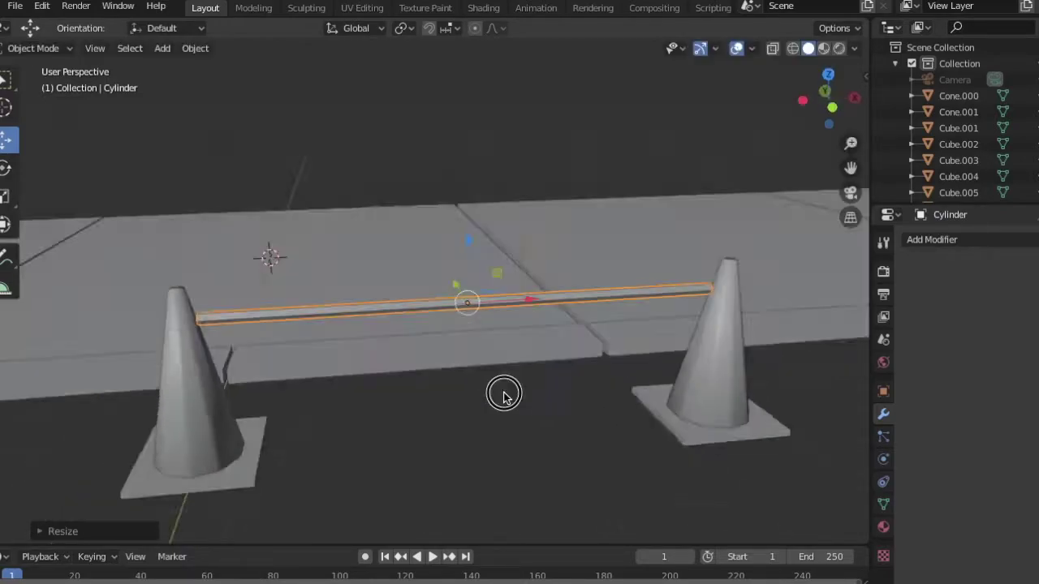
# - Apply smooth shading to the bar between the cones
pyautogui.moveTo(506, 395); pyautogui.dragTo(267, 153, button='middle')
pyautogui.press('Tab')
pyautogui.click(243, 47)
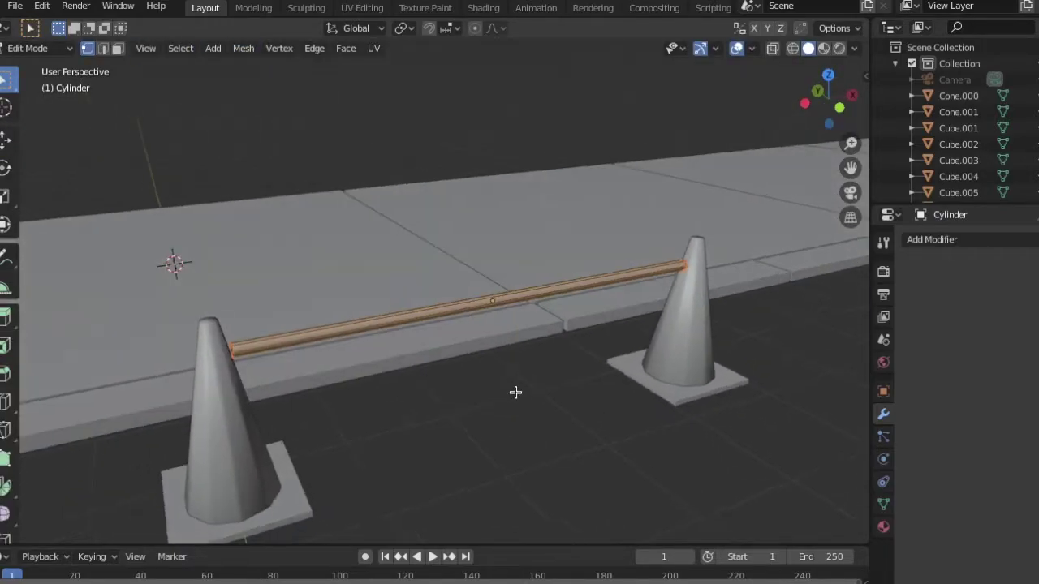
pyautogui.press('Tab')
# - Add another cylinder, scale it into a flat collar, and position it around the upper part of the first cone
pyautogui.scroll(-3, 524, 391)
pyautogui.moveTo(524, 390); pyautogui.dragTo(620, 326, button='middle')
pyautogui.click(162, 48)
pyautogui.moveTo(180, 64)
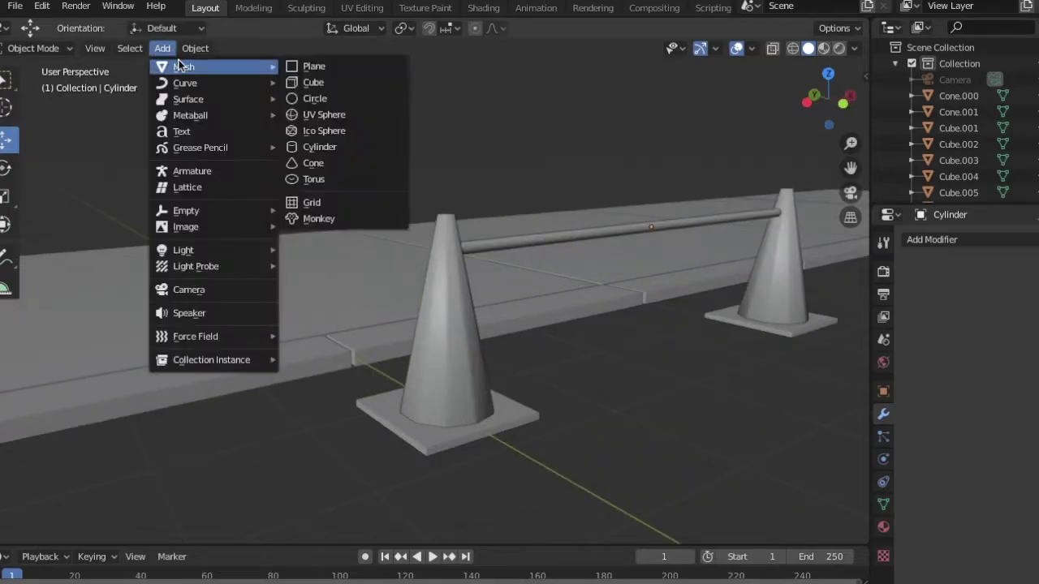
pyautogui.click(317, 142)
pyautogui.click(77, 531)
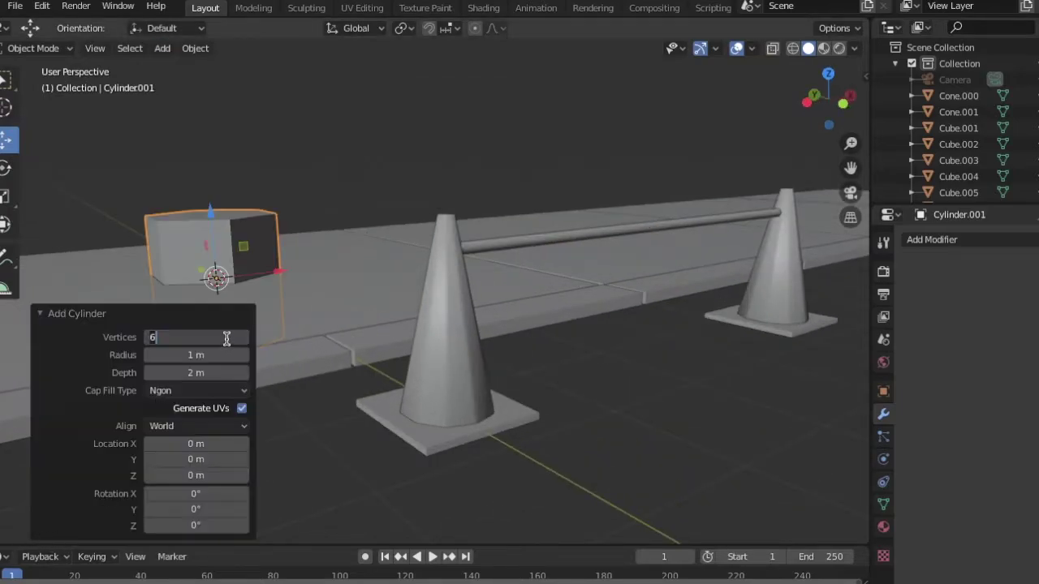
pyautogui.press('s')
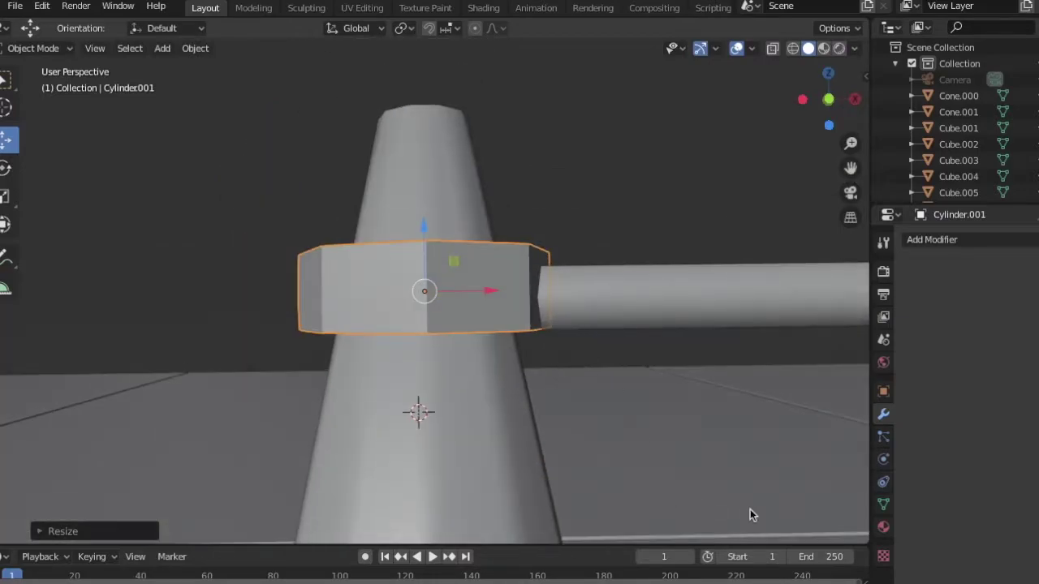
pyautogui.press('g')
pyautogui.press('y')
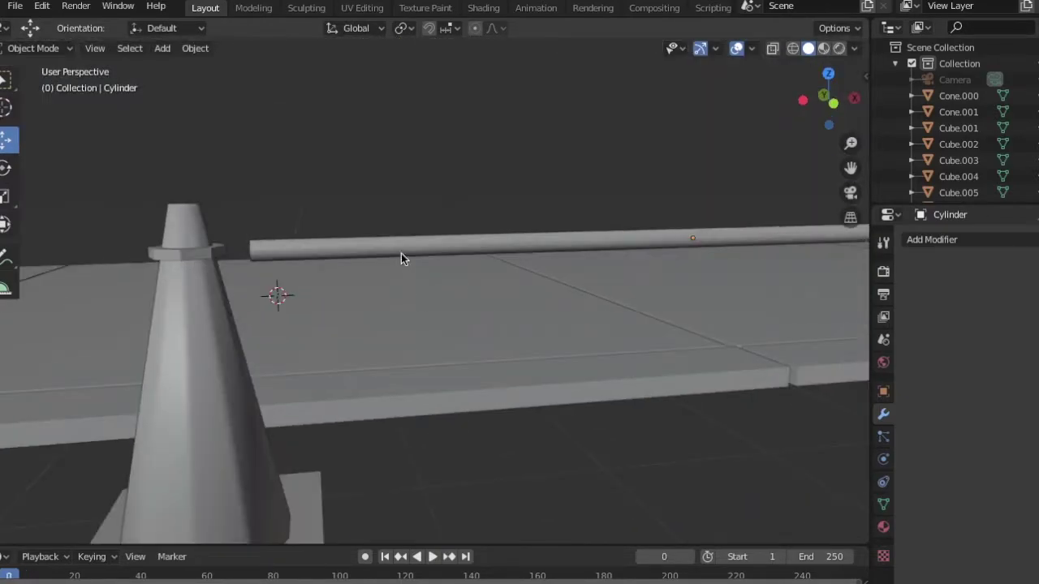
# - Scale a short, thin connector between the bar and the cone's collar, and duplicate parts to extend the barrier to three cones
pyautogui.click(401, 253)
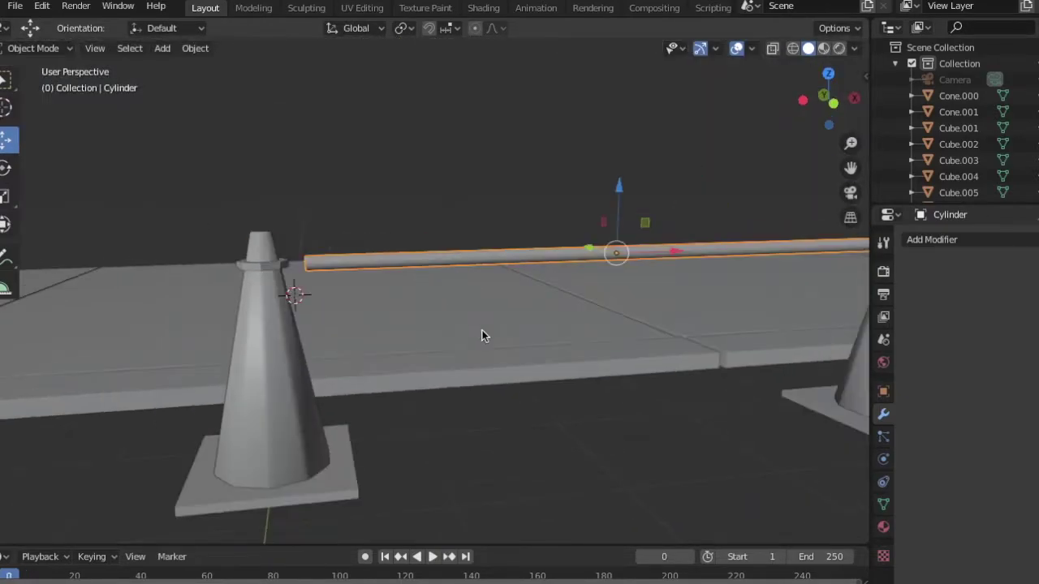
pyautogui.click(277, 362)
pyautogui.press('s')
pyautogui.press('x')
pyautogui.press('s')
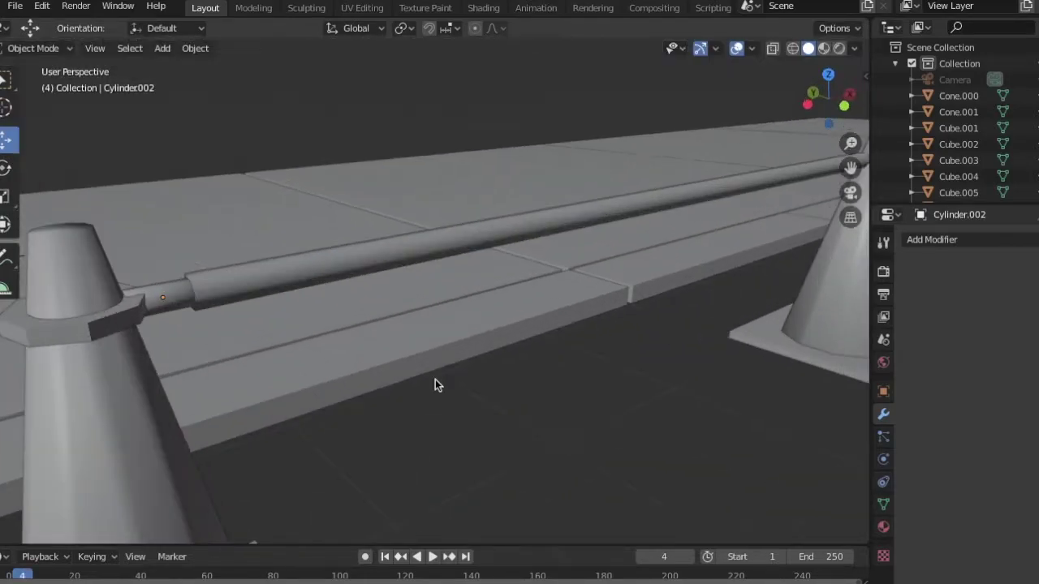
pyautogui.hotkey('shift', 'd')
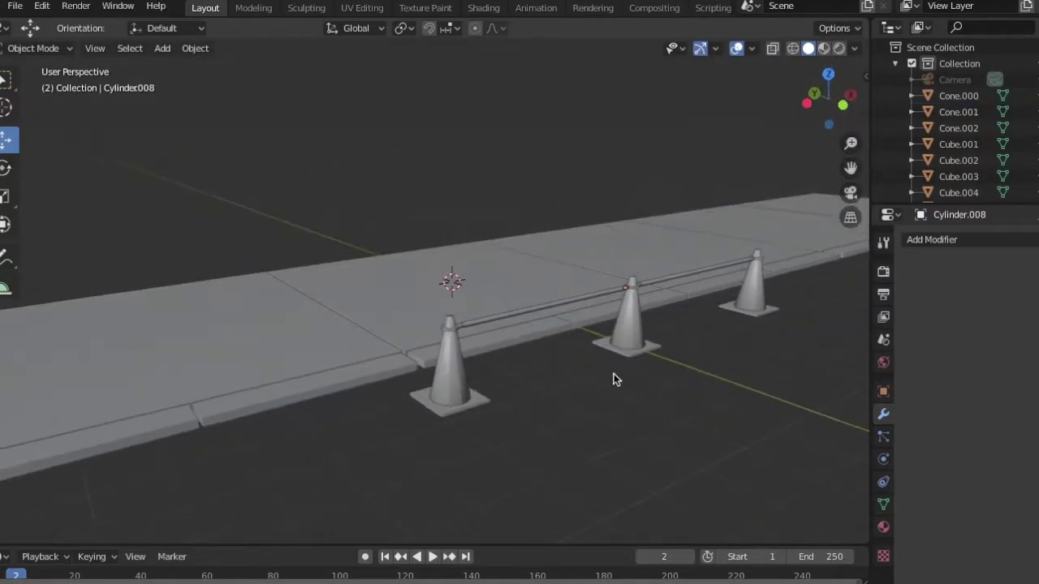
# - Add a cube beside the middle cone, scale it down, and stretch it along Y into a low rectangular block
pyautogui.click(162, 48)
pyautogui.moveTo(179, 64)
pyautogui.click(313, 79)
pyautogui.press('s')
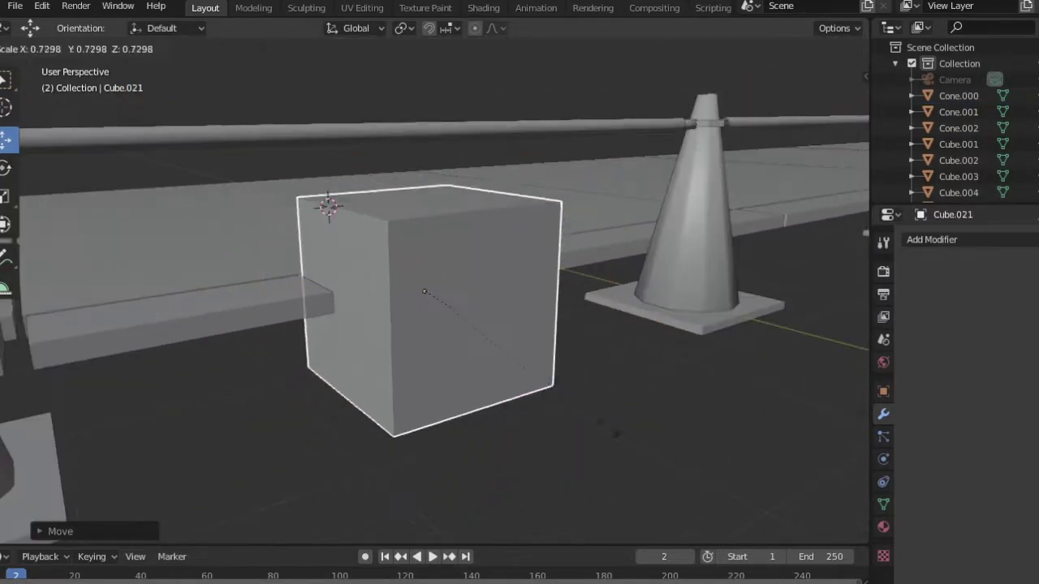
pyautogui.click(568, 381)
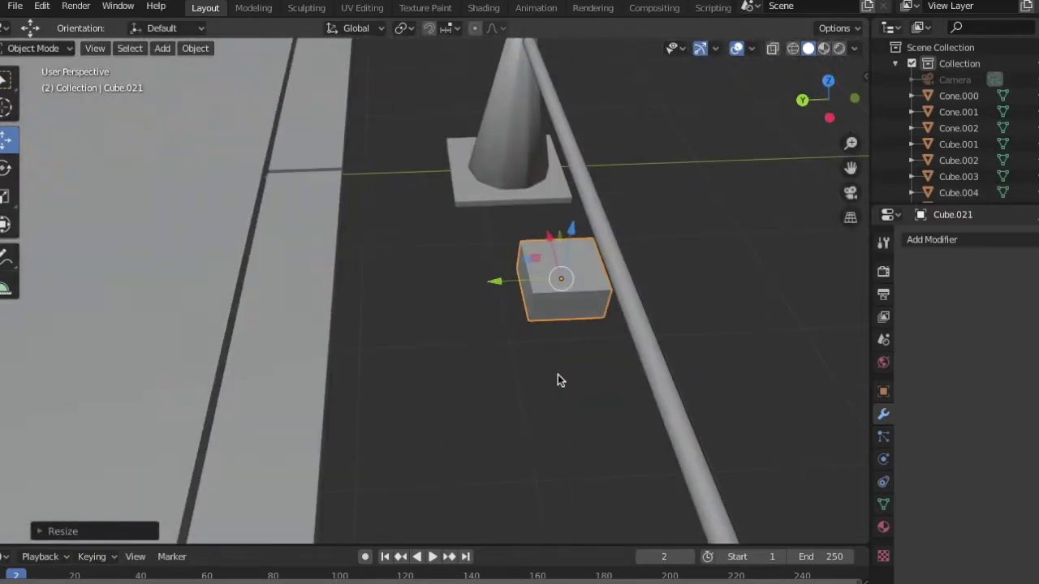
pyautogui.press('s')
pyautogui.press('y')
pyautogui.click(559, 378)
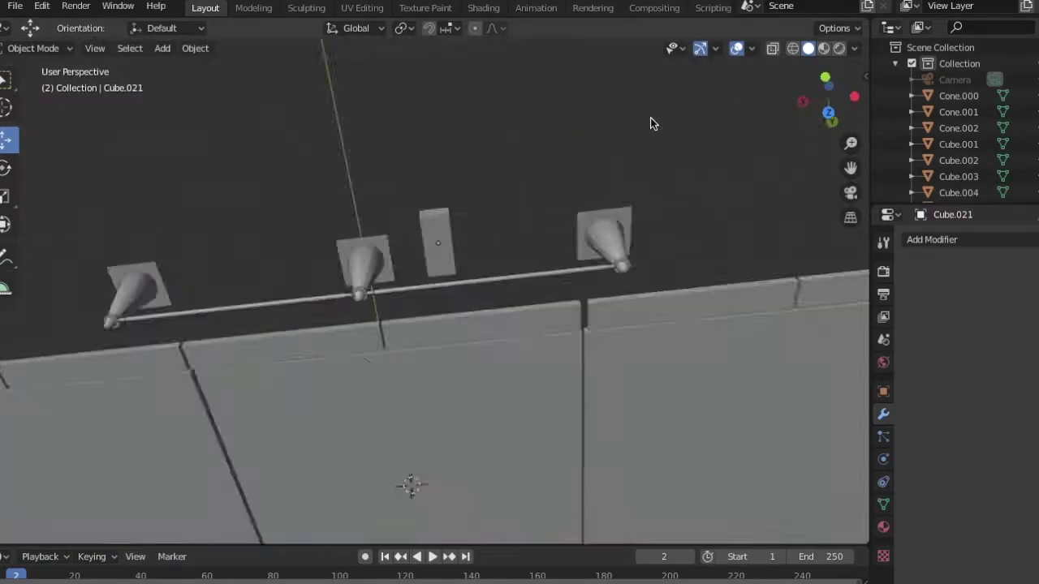
pyautogui.click(363, 381)
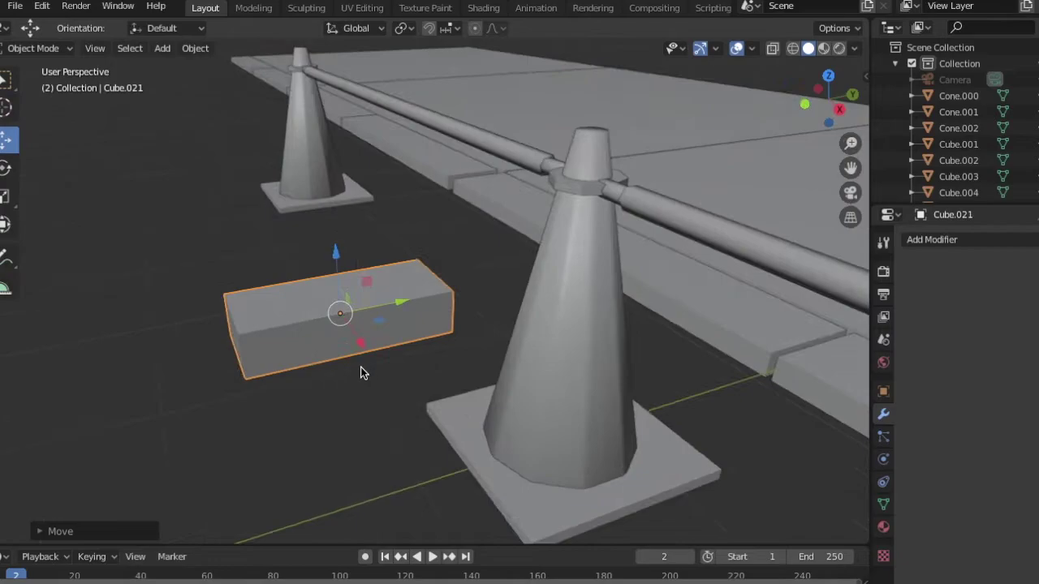
# - Add a cylinder and move it out onto the ground beside the middle cone
pyautogui.click(162, 47)
pyautogui.moveTo(250, 63)
pyautogui.click(331, 147)
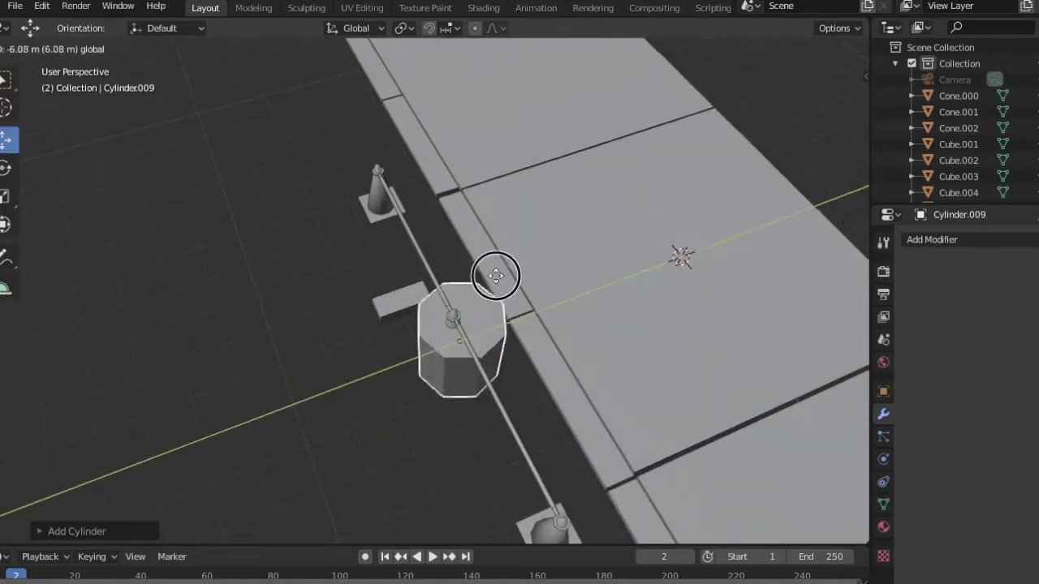
pyautogui.moveTo(491, 271); pyautogui.dragTo(452, 491)
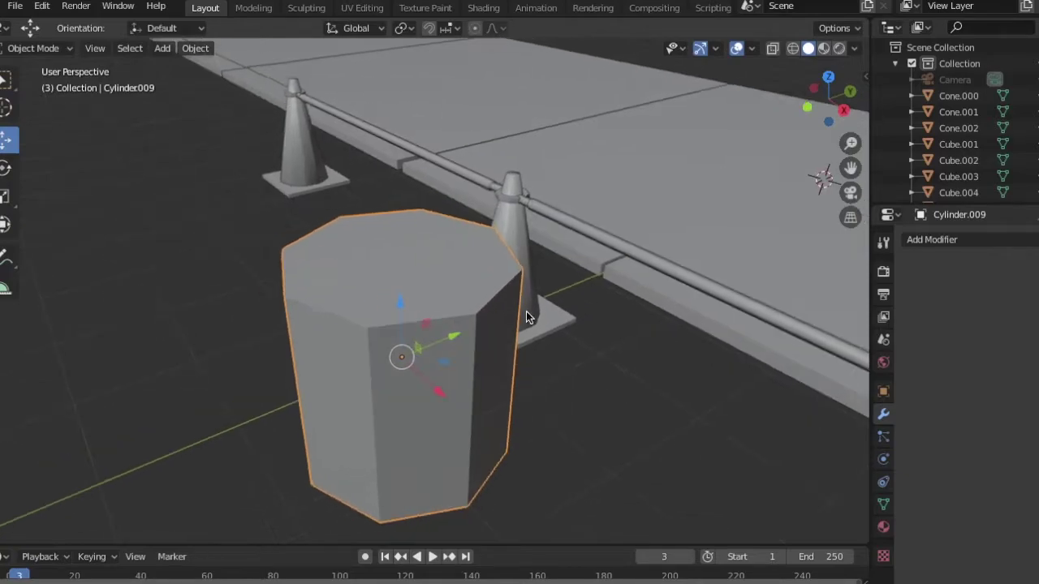
# - Rotate the cylinder onto its side about Y, scale it down, and place it in the end of the low block
pyautogui.press('r')
pyautogui.press('y')
pyautogui.press('s')
pyautogui.press('Return')
pyautogui.press('g')
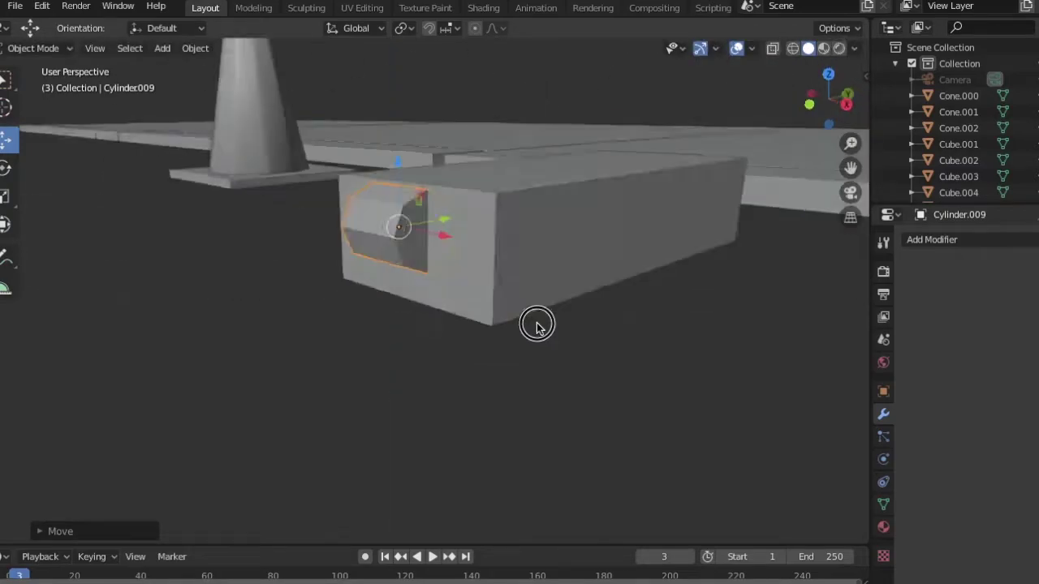
pyautogui.press('Tab')
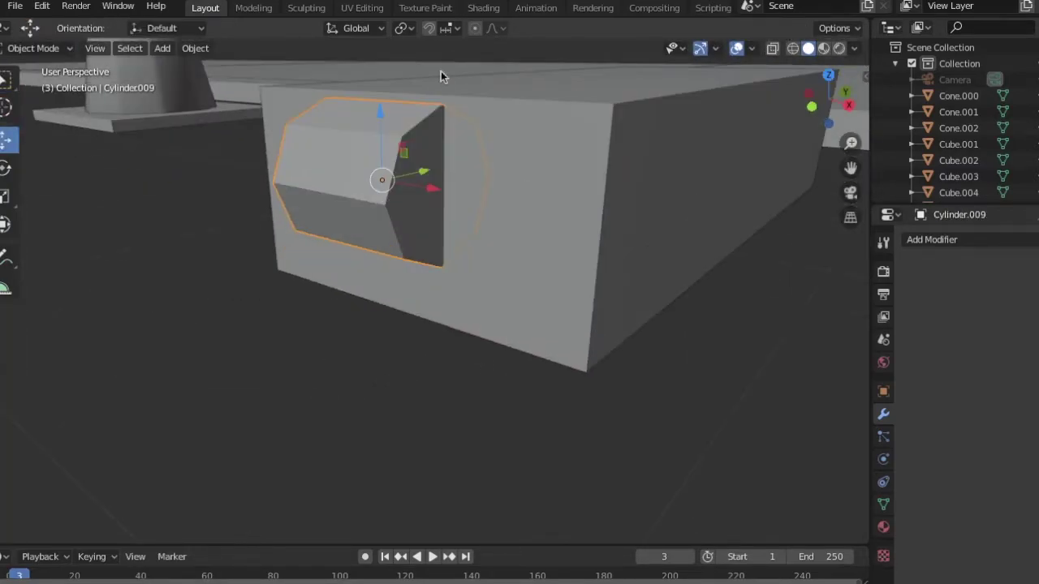
# - Enable vertex snapping and shift the cylinder within the block's end face
pyautogui.click(445, 28)
pyautogui.click(428, 27)
pyautogui.moveTo(378, 179); pyautogui.dragTo(420, 227)
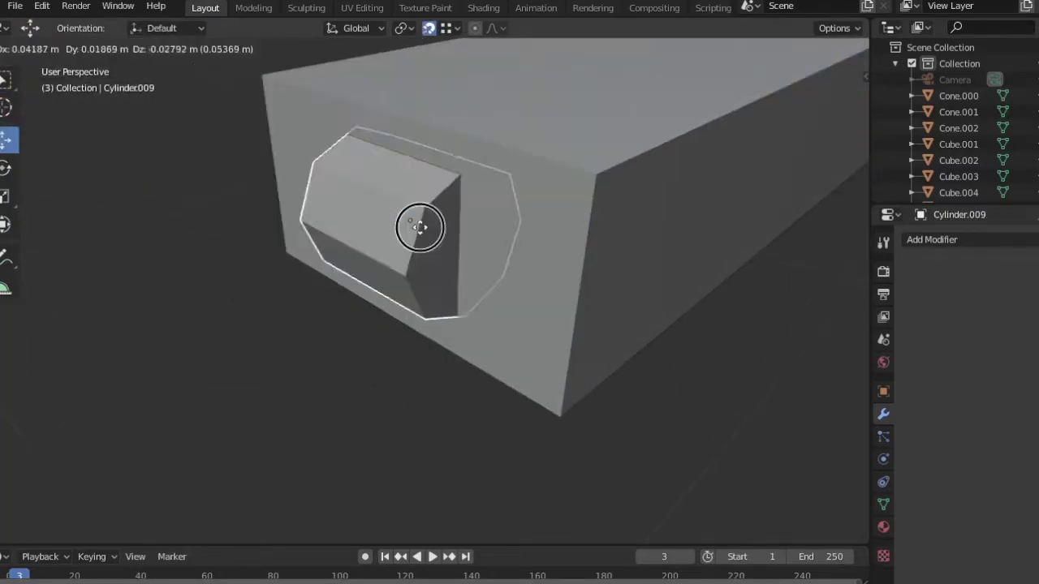
pyautogui.click(419, 227)
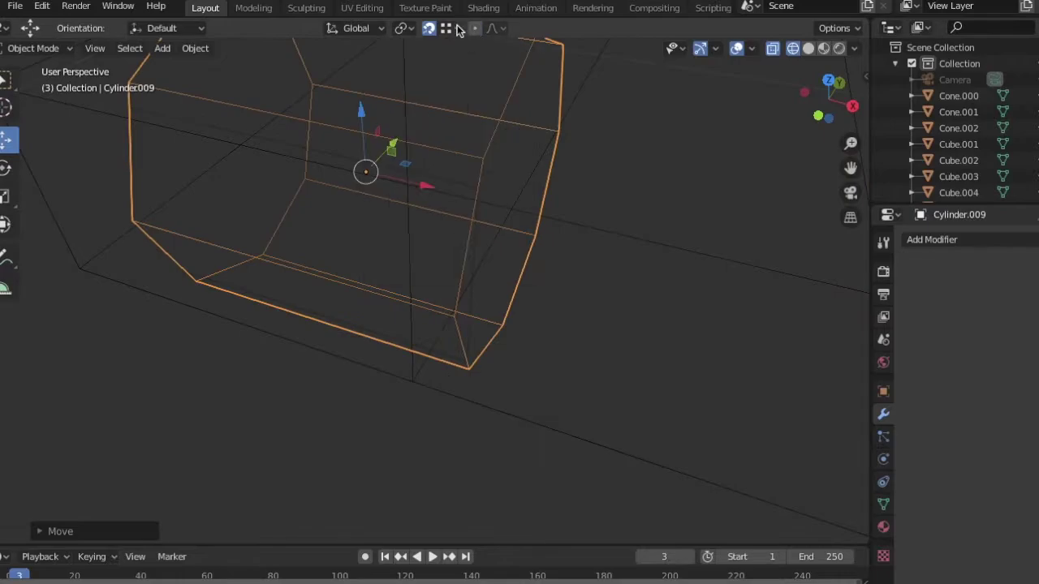
# - Cut the cylinder's end cap vertically between its uppermost and lowermost vertices with the Knife tool
pyautogui.moveTo(463, 121); pyautogui.dragTo(536, 346, button='middle')
pyautogui.hotkey('shift', 'z')
pyautogui.press('r')
pyautogui.press('z')
pyautogui.press('9')
pyautogui.press('0')
pyautogui.press('Return')
pyautogui.press('Tab')
pyautogui.moveTo(297, 459); pyautogui.dragTo(173, 74, button='middle')
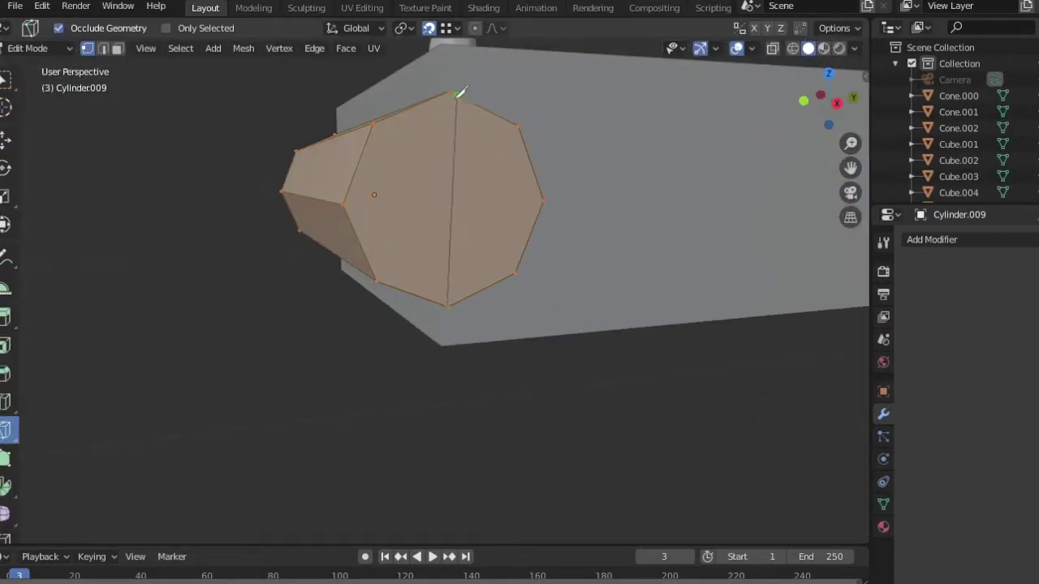
pyautogui.moveTo(460, 91); pyautogui.dragTo(597, 255, button='middle')
pyautogui.moveTo(489, 118); pyautogui.dragTo(578, 203, button='middle')
# - Select and delete the half of the cylinder mesh that projects outward from the block
pyautogui.click(7, 83)
pyautogui.moveTo(422, 268); pyautogui.dragTo(300, 206, button='middle')
pyautogui.hotkey('alt', 'a')
pyautogui.click(183, 47)
pyautogui.click(349, 295)
pyautogui.moveTo(349, 296); pyautogui.dragTo(390, 209, button='middle')
# - Apply the half cylinder's rotation and scale in Object Mode
pyautogui.press('Tab')
pyautogui.hotkey('ctrl', 'a')
pyautogui.click(447, 290)
# - Try to extrude the half cylinder's cut side outward from the block
pyautogui.press('Tab')
pyautogui.moveTo(447, 290); pyautogui.dragTo(366, 338, button='middle')
pyautogui.click(7, 317)
pyautogui.click(70, 353)
pyautogui.moveTo(430, 211); pyautogui.dragTo(215, 272)
pyautogui.click(399, 192)
# - Check the transform orientation options and the half cylinder's location, rotation, scale and dimensions
pyautogui.moveTo(413, 254); pyautogui.dragTo(436, 355, button='middle')
pyautogui.click(357, 29)
pyautogui.moveTo(357, 131); pyautogui.dragTo(357, 48, button='middle')
pyautogui.click(357, 29)
pyautogui.click(306, 79)
pyautogui.moveTo(306, 78); pyautogui.dragTo(722, 254, button='middle')
pyautogui.press('n')
pyautogui.press('Tab')
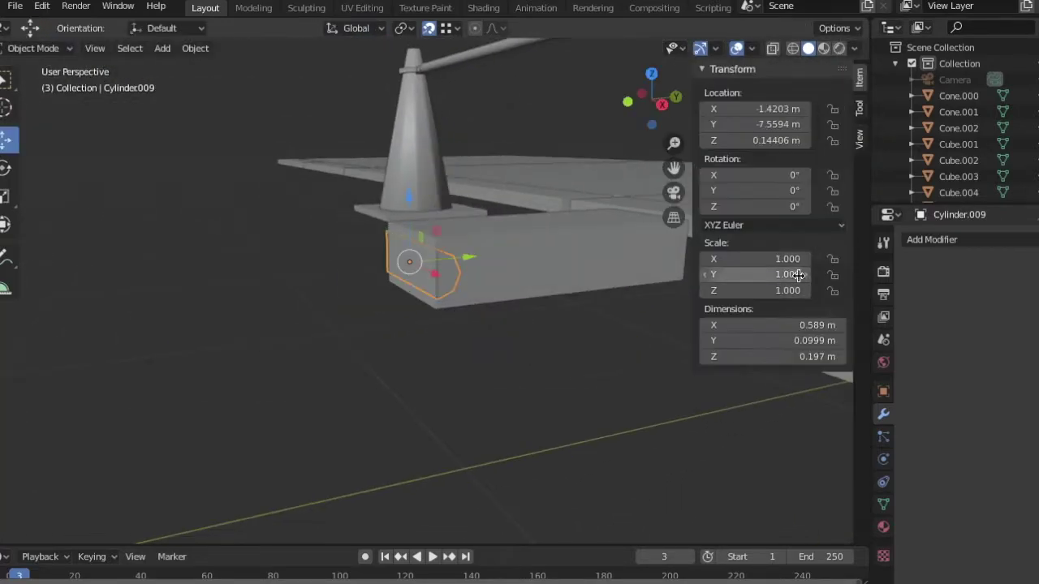
pyautogui.press('n')
pyautogui.scroll(2, 498, 292)
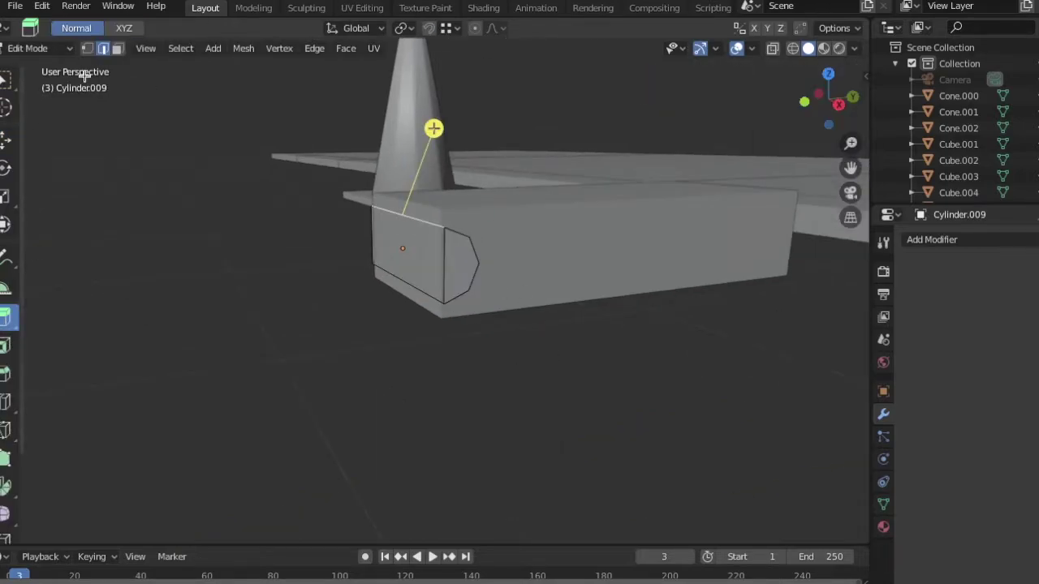
# - Duplicate the half cylinder outward along Y and rotate the copy about Z to face the opposite way
pyautogui.moveTo(359, 254); pyautogui.dragTo(438, 268, button='middle')
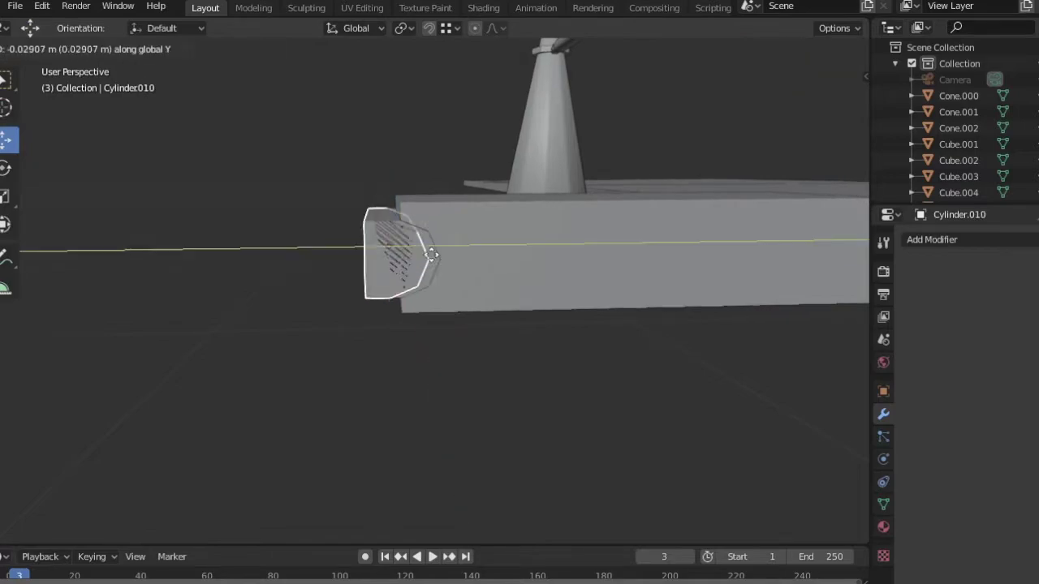
pyautogui.click(431, 255)
pyautogui.moveTo(431, 255); pyautogui.dragTo(379, 333, button='middle')
pyautogui.press('r')
pyautogui.press('z')
pyautogui.press('Return')
# - Snap the 3D cursor to the copy's selected open edges and set the copy's origin to the cursor
pyautogui.press('Tab')
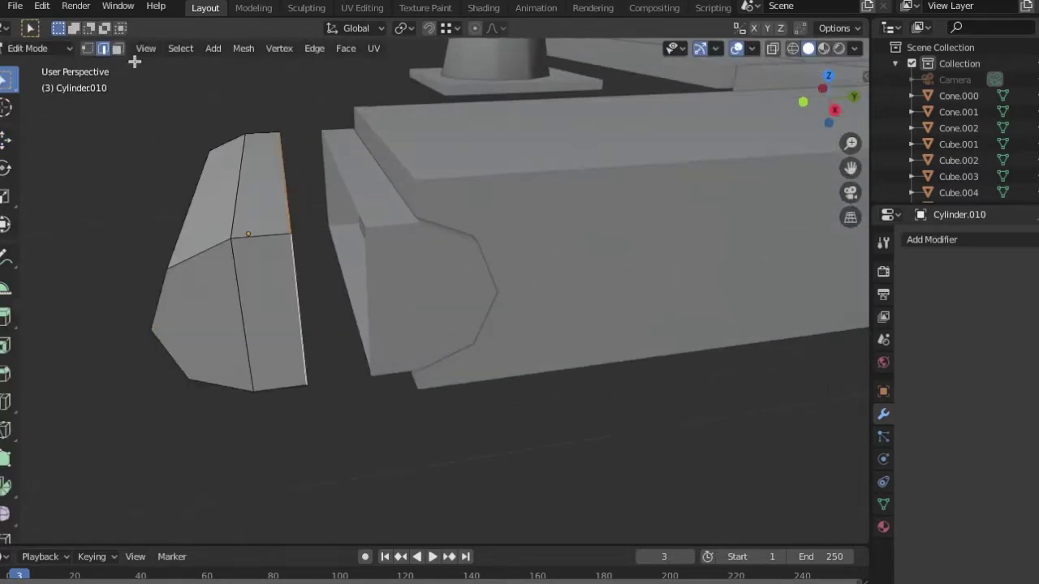
pyautogui.click(242, 48)
pyautogui.click(439, 171)
pyautogui.press('Tab')
pyautogui.click(195, 48)
pyautogui.click(389, 119)
pyautogui.moveTo(289, 185); pyautogui.dragTo(239, 49, button='middle')
# - Snap the 3D cursor to an upper corner of the copied half and set its origin to the cursor
pyautogui.press('Tab')
pyautogui.click(238, 48)
pyautogui.press('Tab')
pyautogui.click(194, 47)
pyautogui.moveTo(220, 83)
pyautogui.click(441, 116)
pyautogui.moveTo(440, 116); pyautogui.dragTo(515, 69, button='middle')
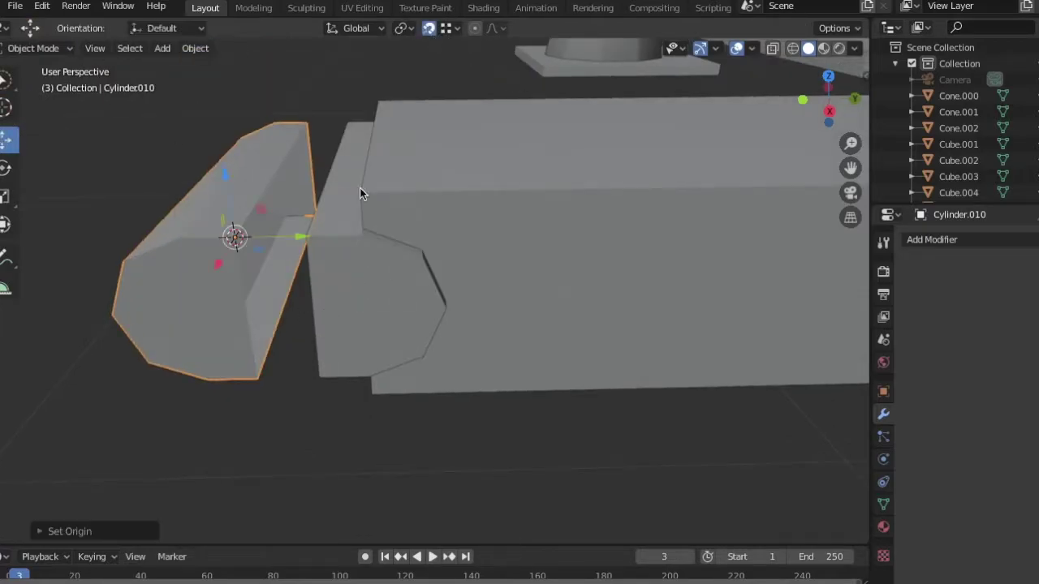
# - Snap the copied half against the original half and join both into one object for editing
pyautogui.click(378, 300)
pyautogui.moveTo(377, 301); pyautogui.dragTo(407, 247, button='middle')
pyautogui.press('Tab')
# - Merge the joined halves' overlapping vertices by distance
pyautogui.click(244, 48)
pyautogui.moveTo(298, 379)
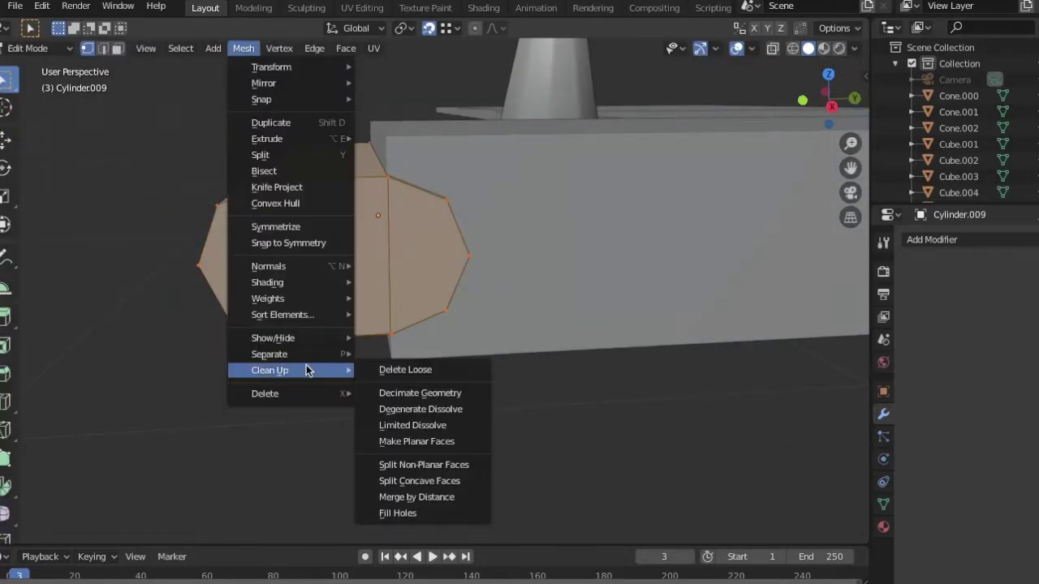
pyautogui.click(430, 497)
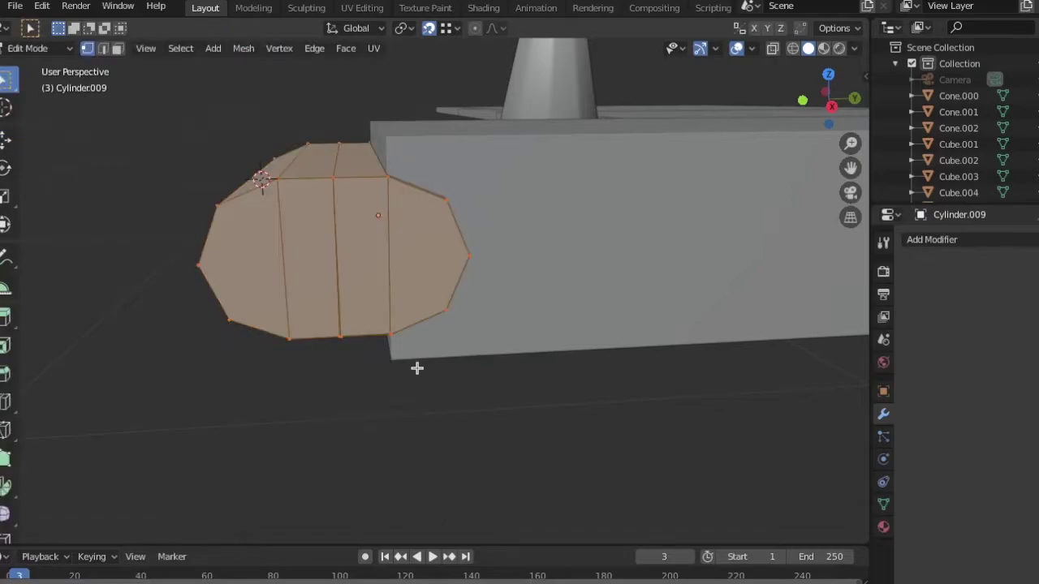
pyautogui.scroll(5, 321, 236)
pyautogui.click(243, 48)
pyautogui.moveTo(259, 366)
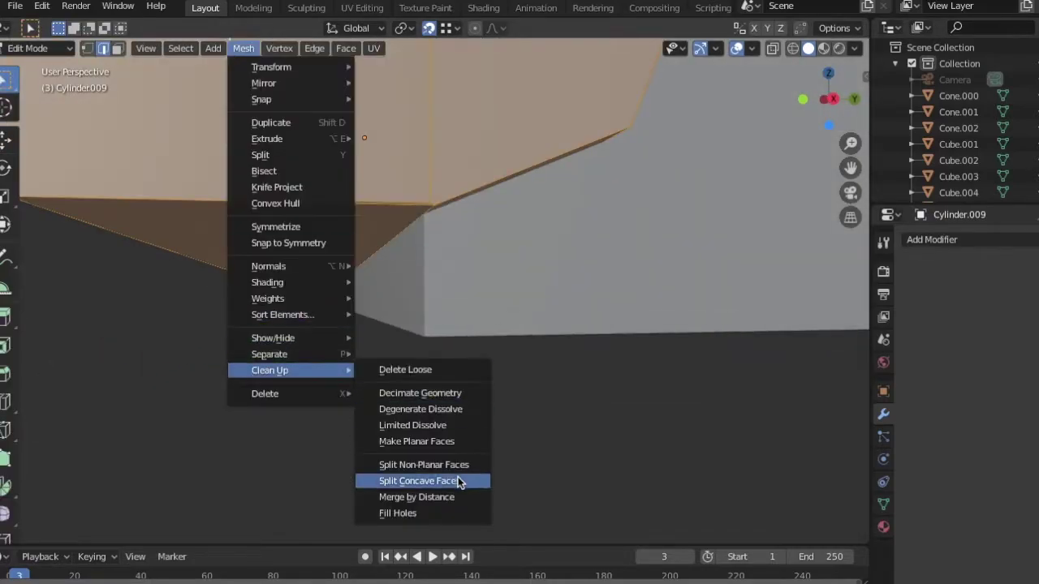
pyautogui.click(454, 494)
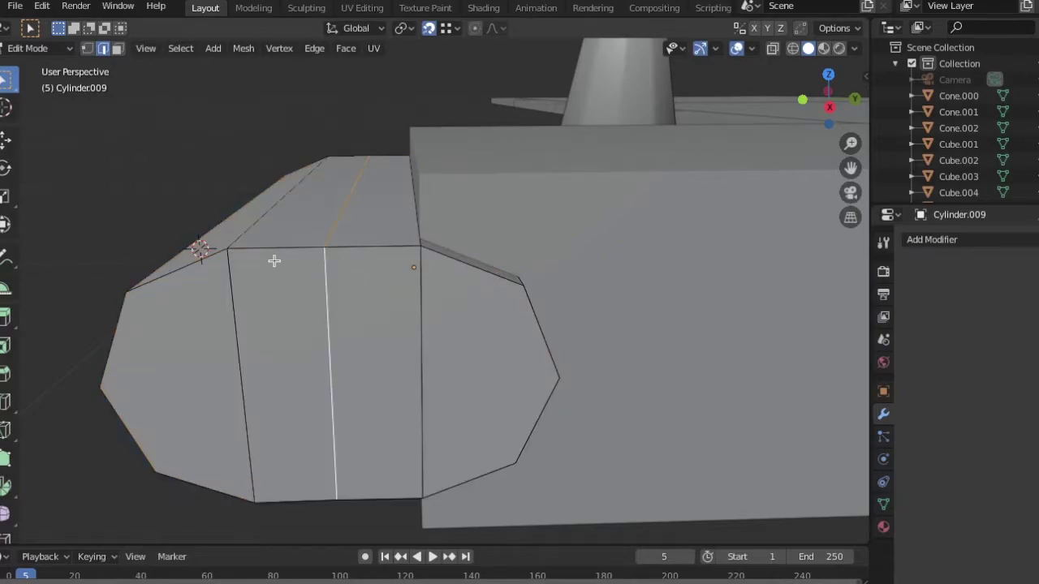
# - Dissolve the middle seam edges around the joined rounded cylinder
pyautogui.moveTo(274, 261); pyautogui.dragTo(332, 276, button='middle')
pyautogui.press('x')
pyautogui.click(331, 280)
pyautogui.scroll(-5, 455, 311)
pyautogui.moveTo(454, 311); pyautogui.dragTo(366, 244, button='middle')
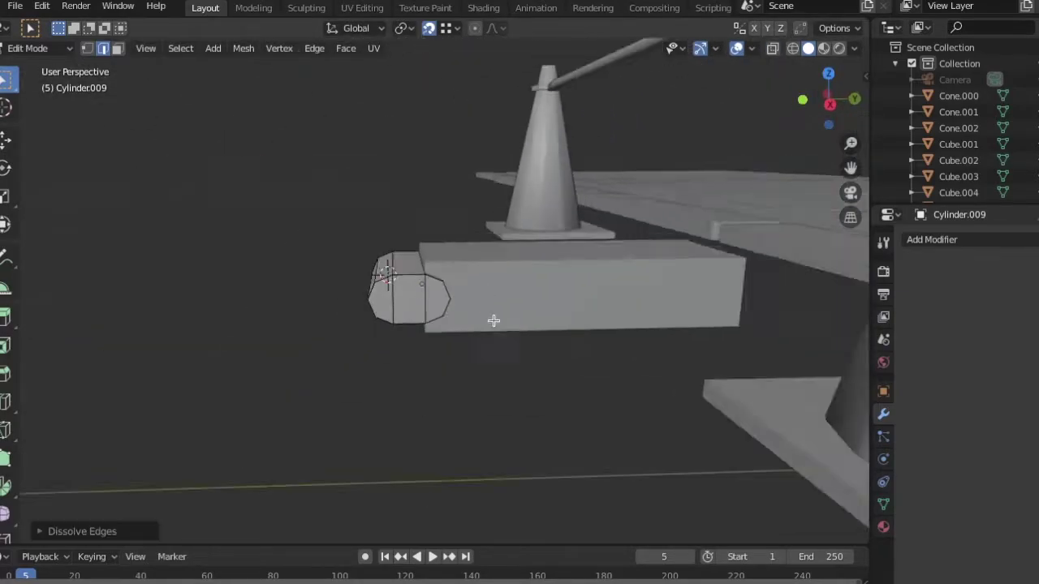
# - Set the rounded cylinder's origin to its geometry and stretch it along X slightly past the block's sides
pyautogui.press('Tab')
pyautogui.click(197, 48)
pyautogui.click(417, 111)
pyautogui.moveTo(417, 111); pyautogui.dragTo(519, 316, button='middle')
pyautogui.press('s')
pyautogui.press('x')
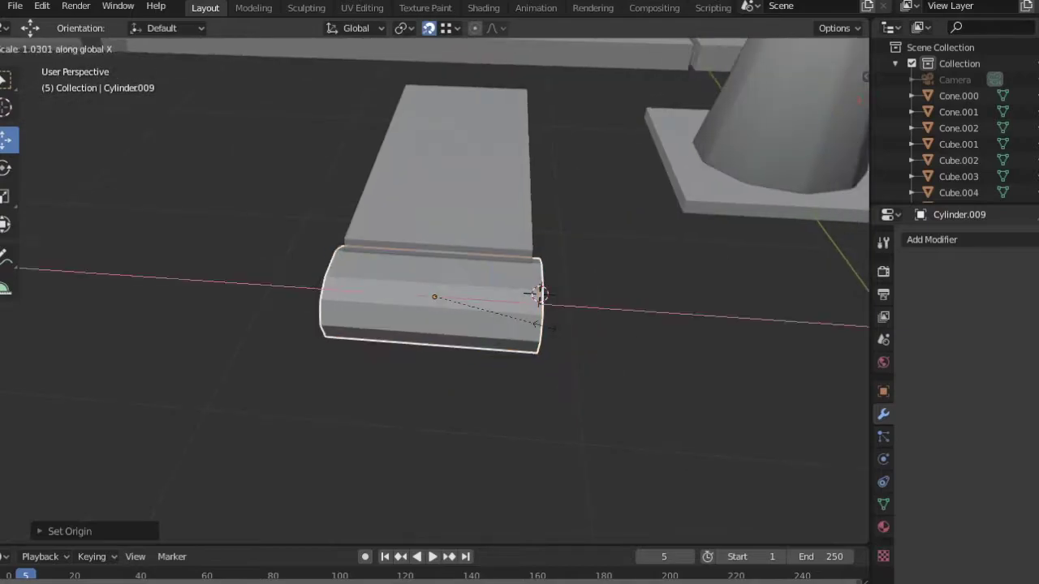
pyautogui.moveTo(639, 300); pyautogui.dragTo(305, 383, button='middle')
pyautogui.scroll(2, 399, 333)
pyautogui.click(449, 382)
# - Undo the last edits and place a duplicate of the rounded cylinder at the block's opposite end
pyautogui.press('Tab')
pyautogui.press('Tab')
pyautogui.hotkey('ctrl', 'z')
pyautogui.hotkey('ctrl', 'z')
pyautogui.hotkey('ctrl', 'z')
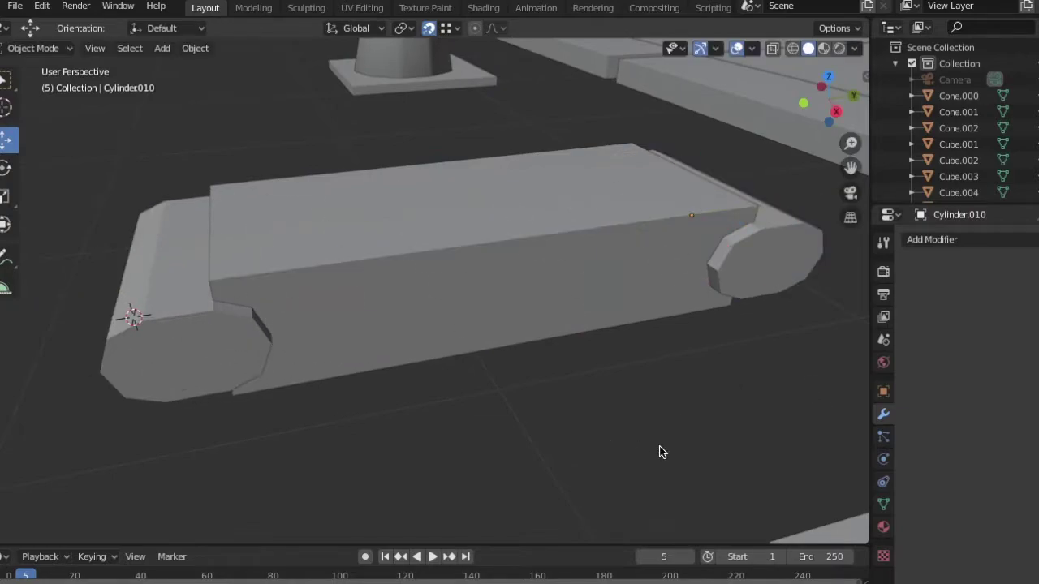
# - Duplicate the far-end cylinder and place the copy in the block next to the first cylinder
pyautogui.moveTo(661, 452); pyautogui.dragTo(707, 286, button='middle')
pyautogui.hotkey('shift', 'd')
pyautogui.click(525, 328)
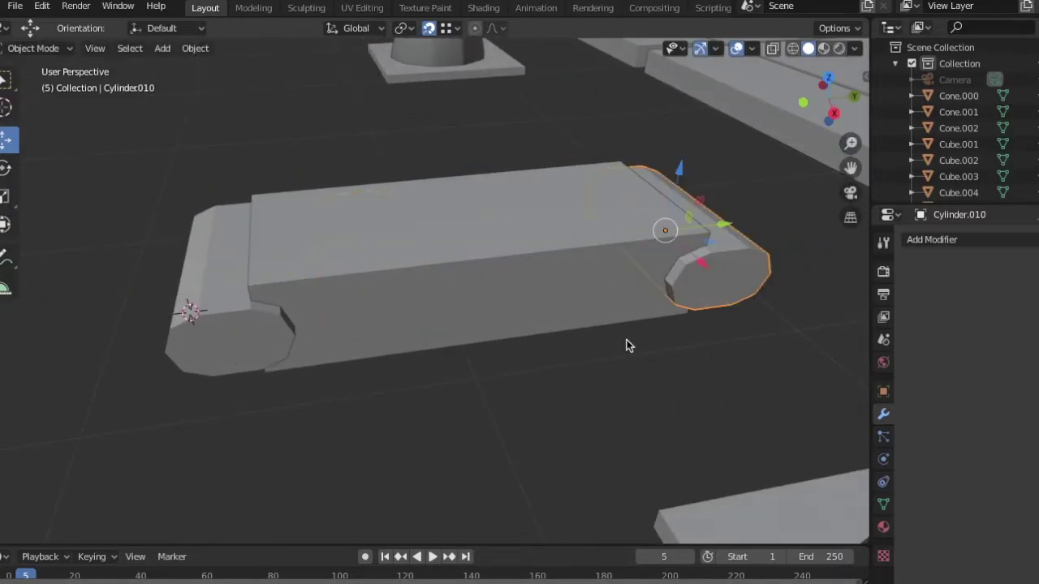
pyautogui.click(324, 337)
pyautogui.scroll(-4, 452, 378)
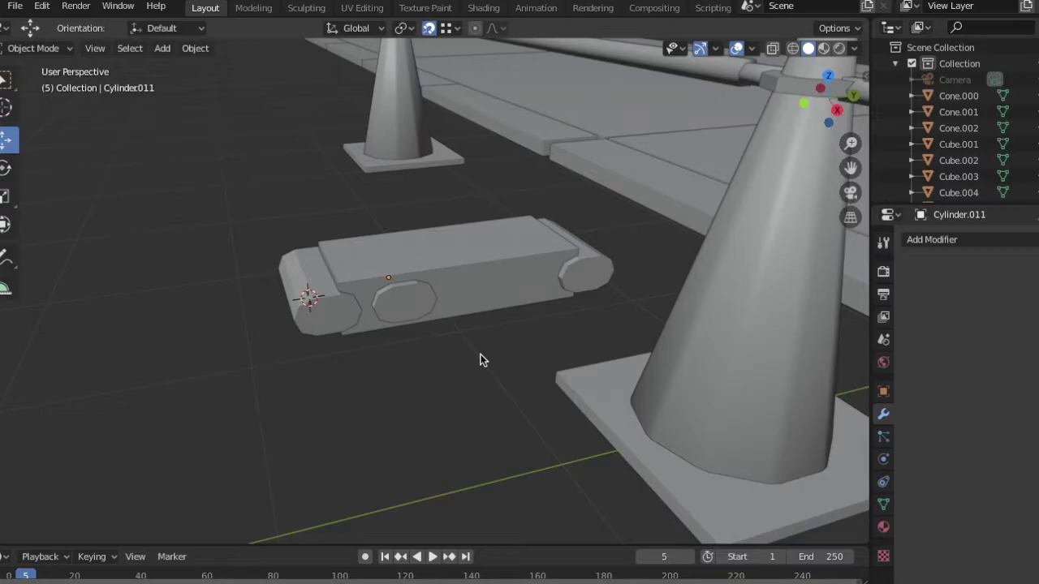
pyautogui.moveTo(525, 362); pyautogui.dragTo(429, 332, button='middle')
pyautogui.scroll(-3, 538, 345)
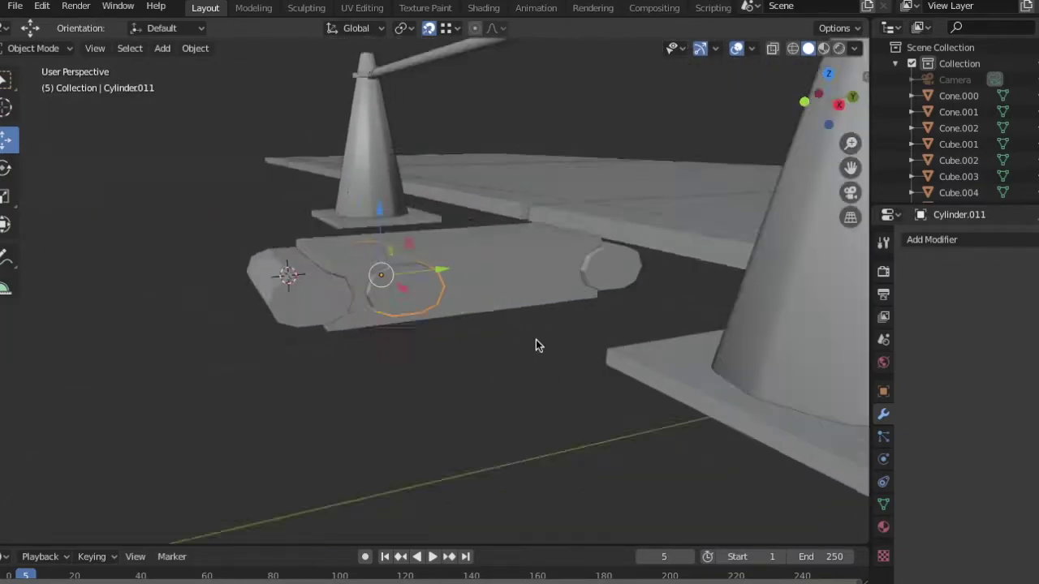
pyautogui.scroll(5, 547, 382)
# - Rescale the duplicated cylinder and delete the larger original at the block's end
pyautogui.press('s')
pyautogui.click(589, 395)
pyautogui.moveTo(590, 395); pyautogui.dragTo(540, 387, button='middle')
pyautogui.keyDown('alt'); pyautogui.click(232, 271); pyautogui.keyUp('alt')
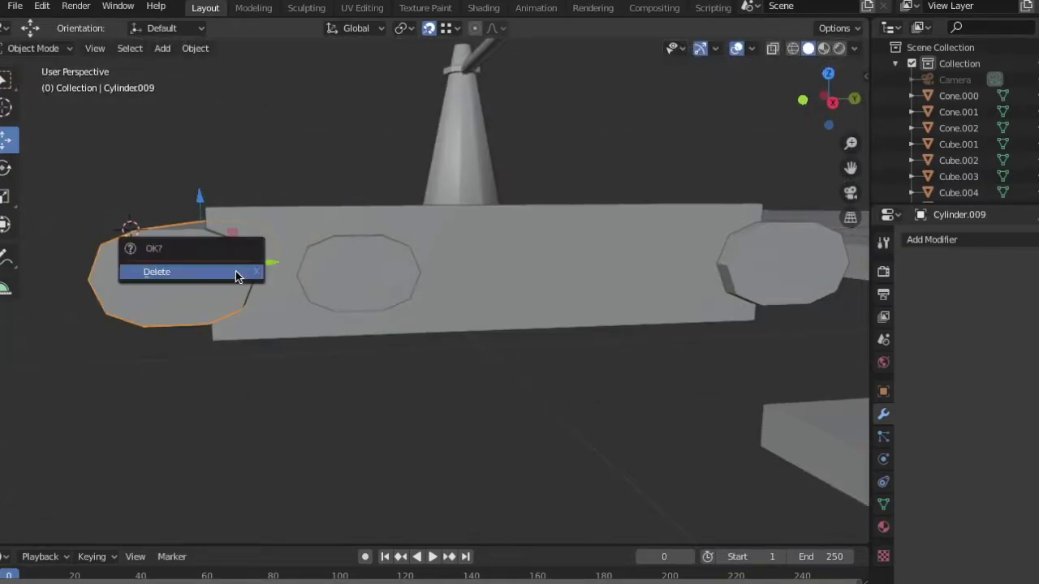
pyautogui.click(233, 271)
pyautogui.moveTo(232, 271); pyautogui.dragTo(440, 315, button='middle')
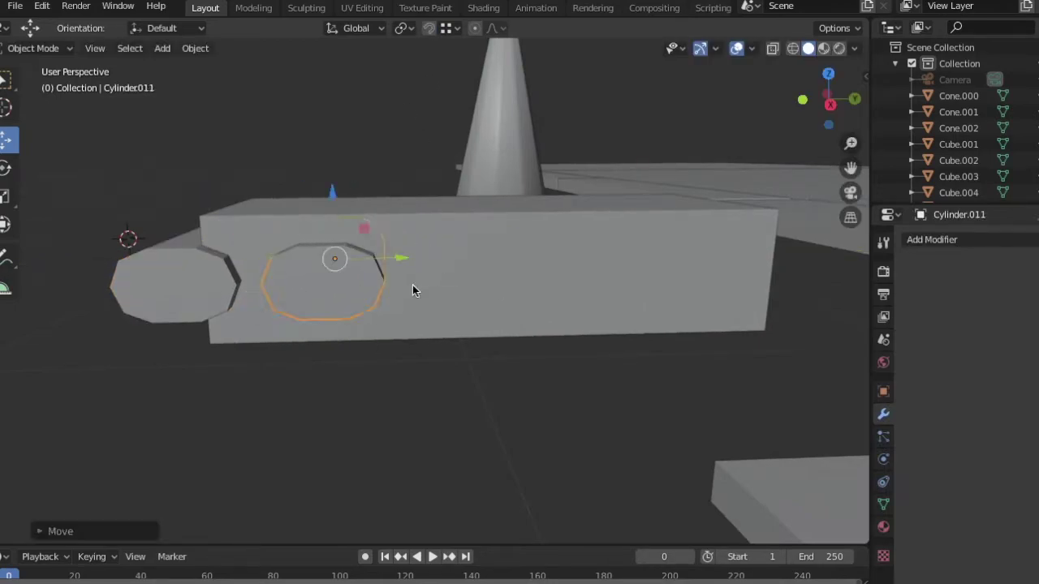
# - Remove the extra cylinder along the block's side, keeping only the one at its end
pyautogui.click(398, 269)
pyautogui.moveTo(398, 268); pyautogui.dragTo(429, 384, button='middle')
pyautogui.click(506, 297)
pyautogui.click(357, 349)
pyautogui.moveTo(382, 352); pyautogui.dragTo(156, 347, button='middle')
# - Duplicate the end cylinder along Y into the block's side, and delete the unwanted piece
pyautogui.click(156, 346)
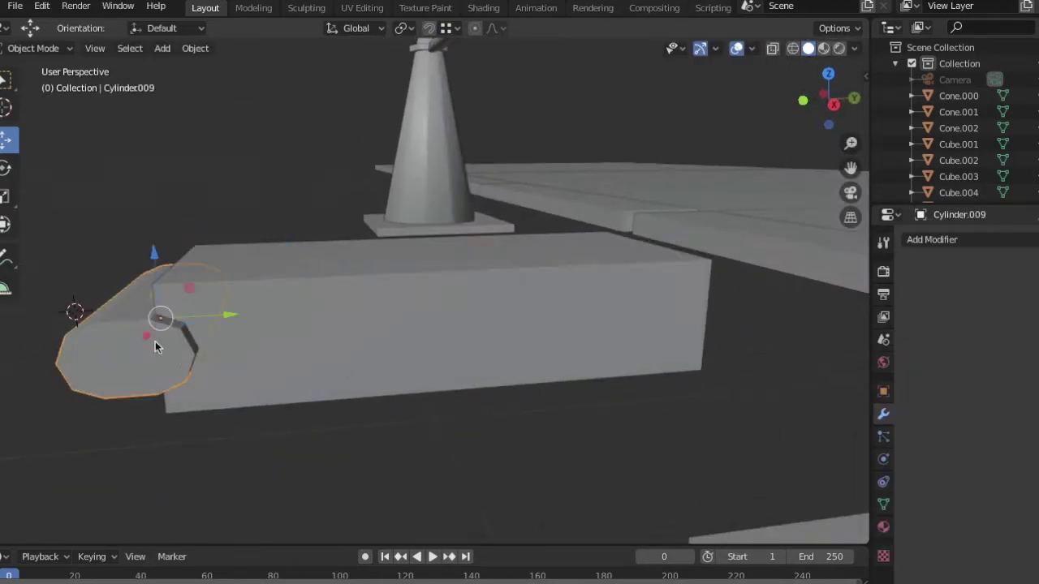
pyautogui.hotkey('shift', 'd')
pyautogui.press('y')
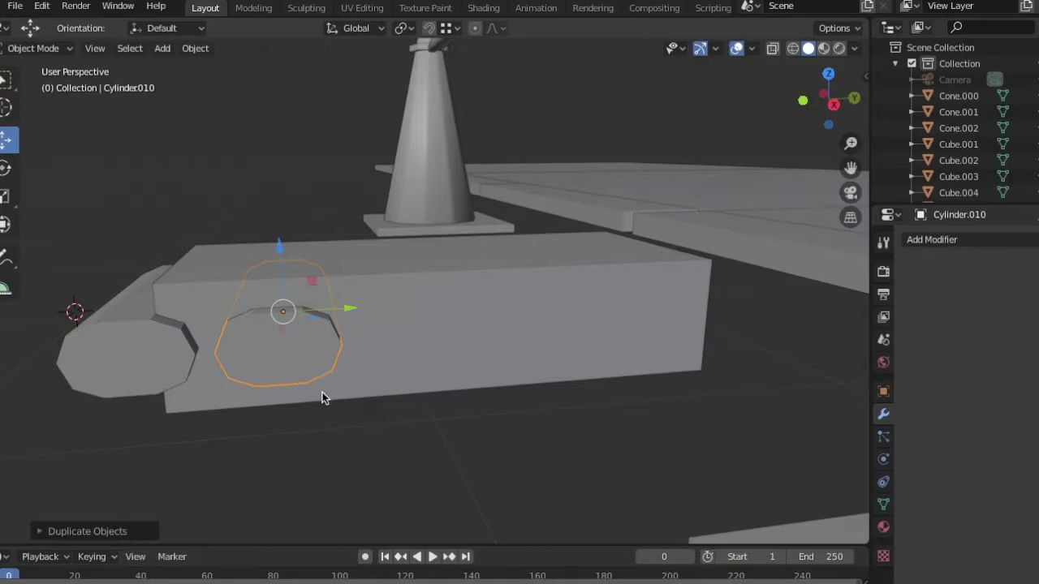
pyautogui.click(328, 396)
pyautogui.moveTo(328, 396); pyautogui.dragTo(30, 390, button='middle')
pyautogui.press('Delete')
# - Adjust the cylinder along X and place three copies in a row along the block's side
pyautogui.click(157, 418)
pyautogui.press('g')
pyautogui.press('x')
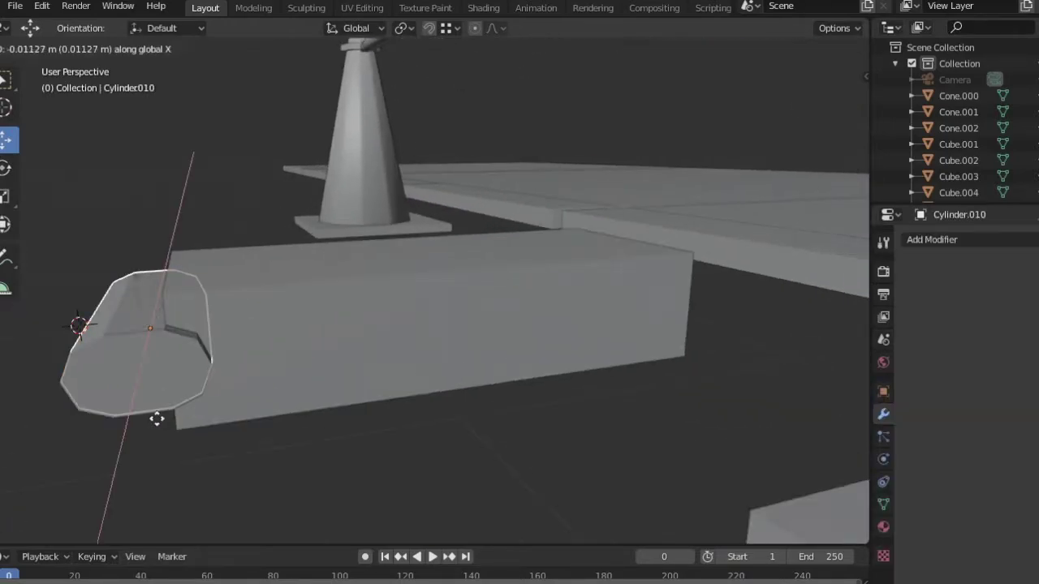
pyautogui.click(331, 416)
pyautogui.moveTo(331, 417); pyautogui.dragTo(228, 302, button='middle')
pyautogui.click(398, 427)
pyautogui.click(462, 414)
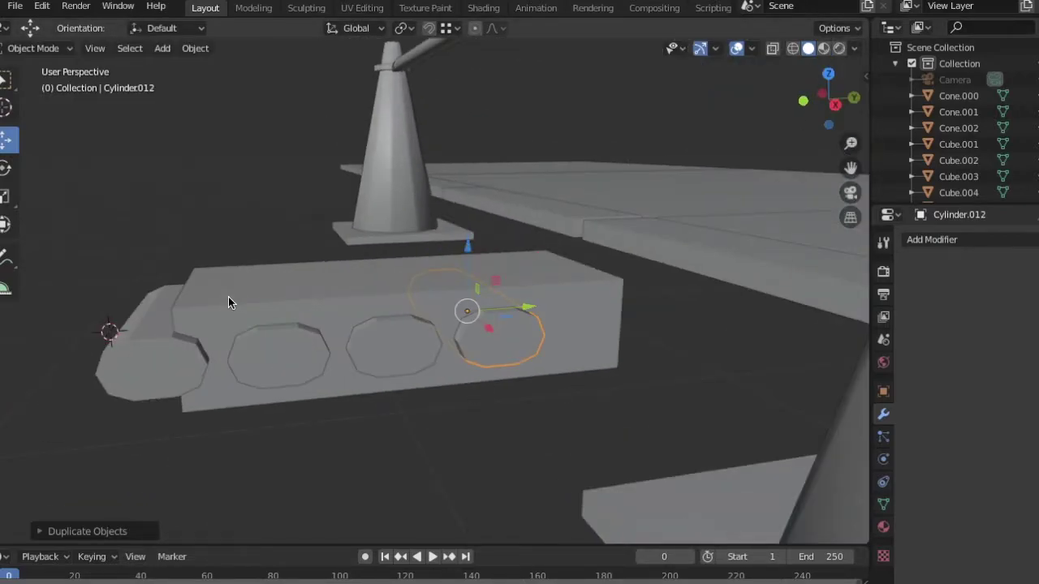
# - Delete the row of copies and duplicate the end cylinder once along Y beside it
pyautogui.press('x')
pyautogui.click(208, 350)
pyautogui.hotkey('shift', 'd')
pyautogui.press('y')
pyautogui.click(192, 352)
# - Try duplicating the second cylinder by 0.315 m along Y, and delete the resulting copy
pyautogui.press('g')
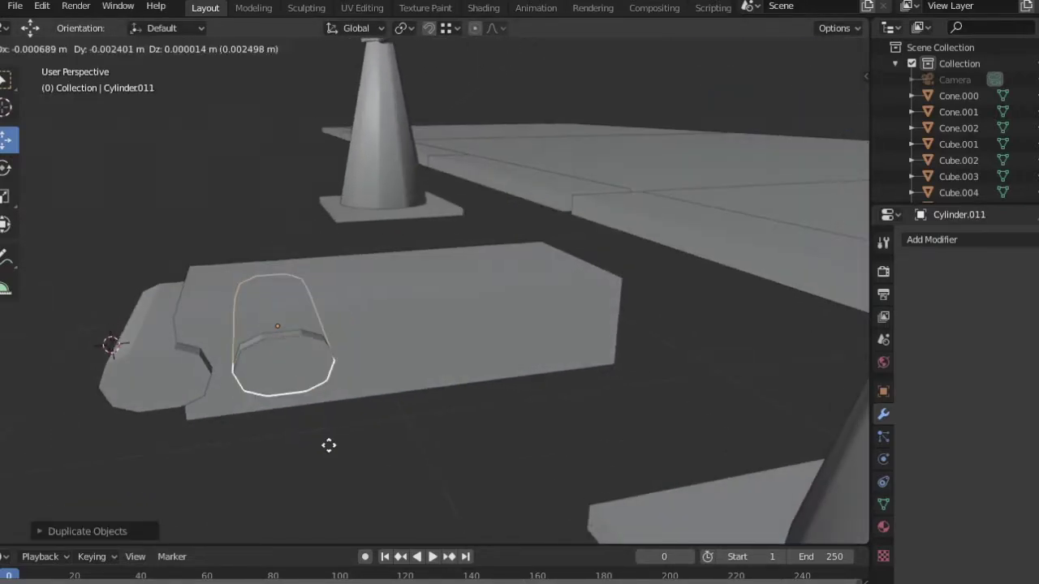
pyautogui.click(349, 447)
pyautogui.moveTo(349, 447); pyautogui.dragTo(262, 357, button='middle')
pyautogui.hotkey('shift', 'd')
pyautogui.write('y0.315')
pyautogui.click(445, 434)
pyautogui.keyDown('shift'); pyautogui.click(262, 357); pyautogui.keyUp('shift')
pyautogui.press('x')
pyautogui.press('Return')
# - Duplicate the second cylinder repeatedly at 0.315 m spacing along Y to complete the row of five cylinders
pyautogui.moveTo(199, 358); pyautogui.dragTo(301, 419, button='middle')
pyautogui.hotkey('shift', 'd')
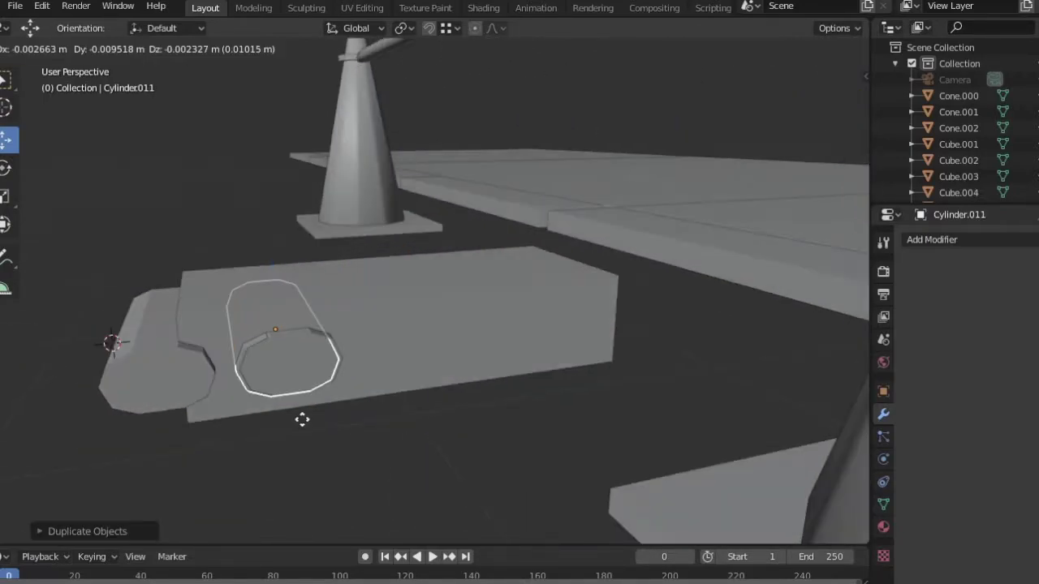
pyautogui.write('y0.315')
pyautogui.press('Return')
pyautogui.hotkey('shift', 'd')
pyautogui.write('y0.315')
pyautogui.press('Return')
pyautogui.moveTo(427, 458); pyautogui.dragTo(469, 351, button='middle')
# - Set the origins of the cylinder row and the block, and apply their object transforms
pyautogui.click(398, 294)
pyautogui.click(558, 344)
pyautogui.click(195, 48)
pyautogui.click(381, 117)
pyautogui.moveTo(381, 244); pyautogui.dragTo(348, 259, button='middle')
pyautogui.click(194, 47)
pyautogui.click(382, 99)
pyautogui.moveTo(455, 268); pyautogui.dragTo(480, 288, button='middle')
pyautogui.click(480, 288)
pyautogui.click(195, 48)
pyautogui.click(401, 195)
pyautogui.click(194, 48)
pyautogui.click(382, 102)
pyautogui.click(195, 48)
pyautogui.click(401, 178)
pyautogui.press('n')
pyautogui.scroll(-5, 554, 325)
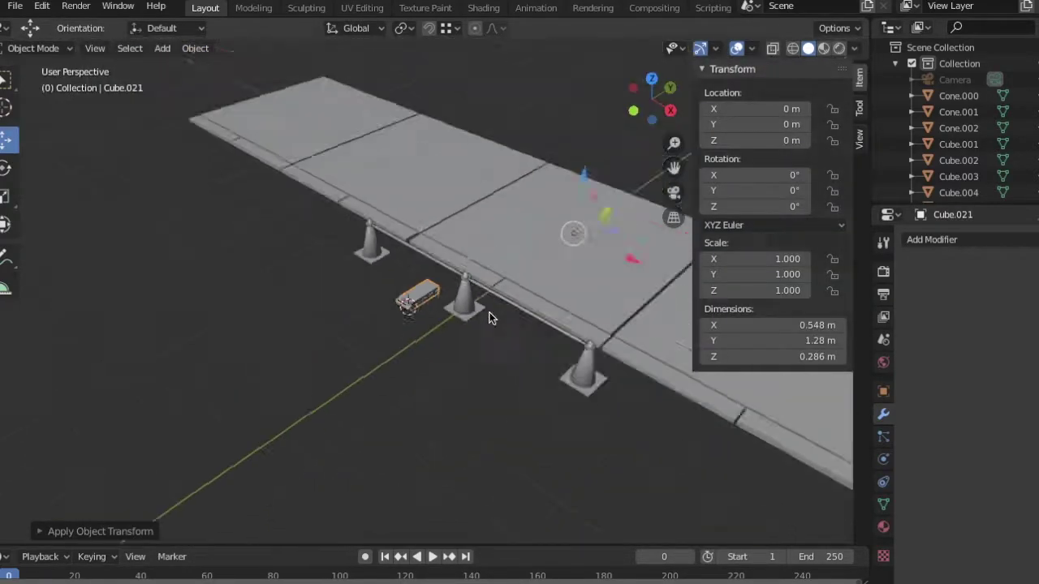
# - Move the block and the cylinder row to the world origin, and hide the large sidewalk slab covering them
pyautogui.click(195, 48)
pyautogui.click(321, 102)
pyautogui.click(195, 48)
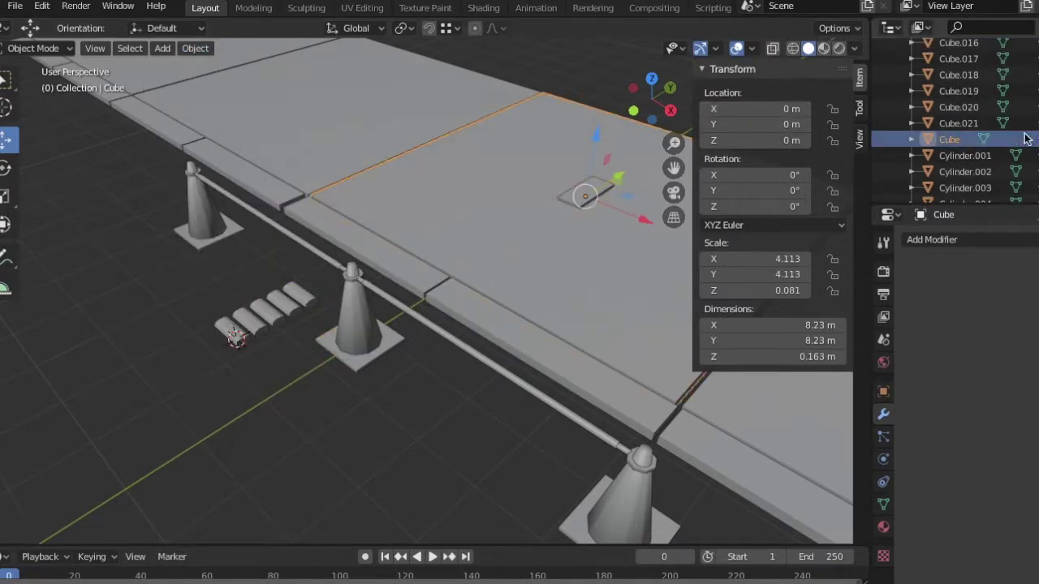
pyautogui.hotkey('ctrl', 'z')
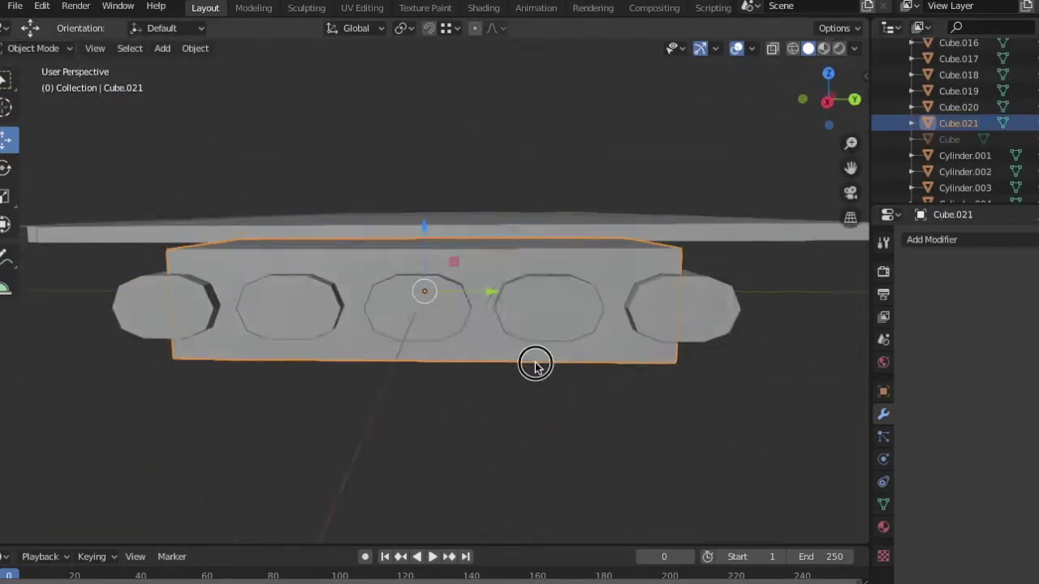
pyautogui.press('n')
pyautogui.press('s')
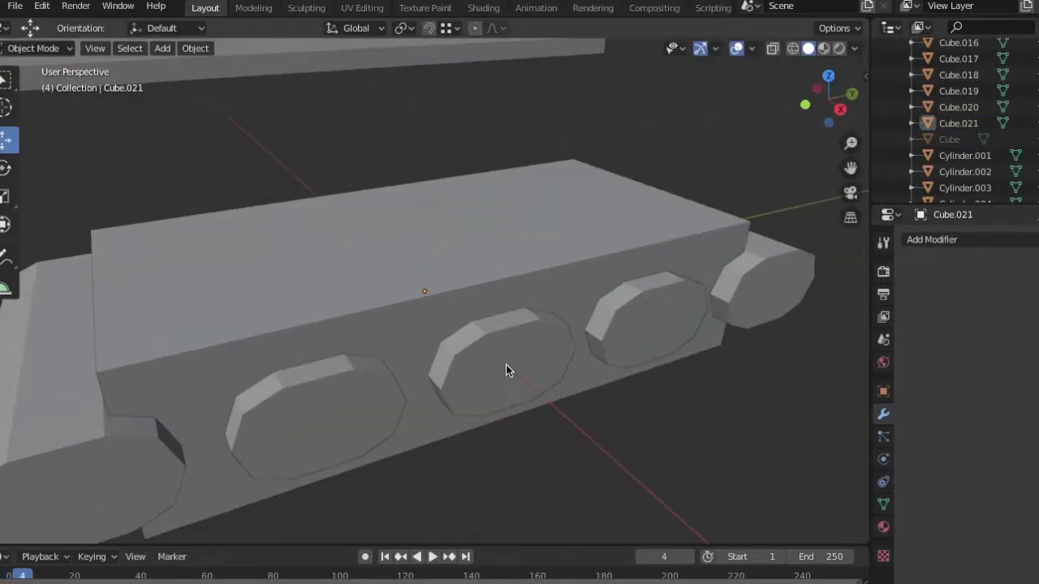
# - Cut the cylinder row out of the block with an applied Difference Boolean modifier, and hide Cylinder.009
pyautogui.click(932, 239)
pyautogui.click(659, 311)
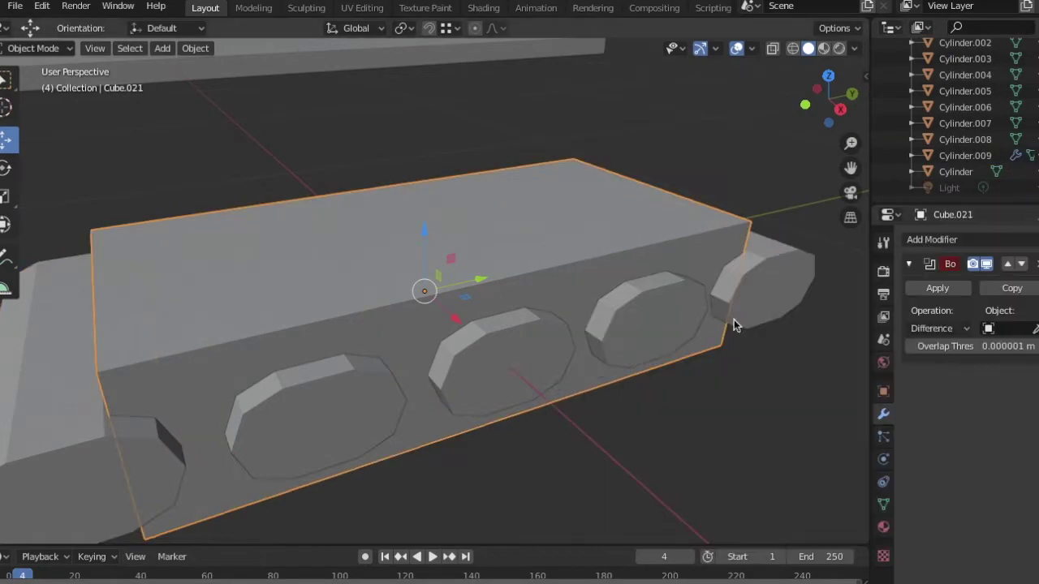
pyautogui.click(1011, 328)
pyautogui.scroll(-5, 969, 454)
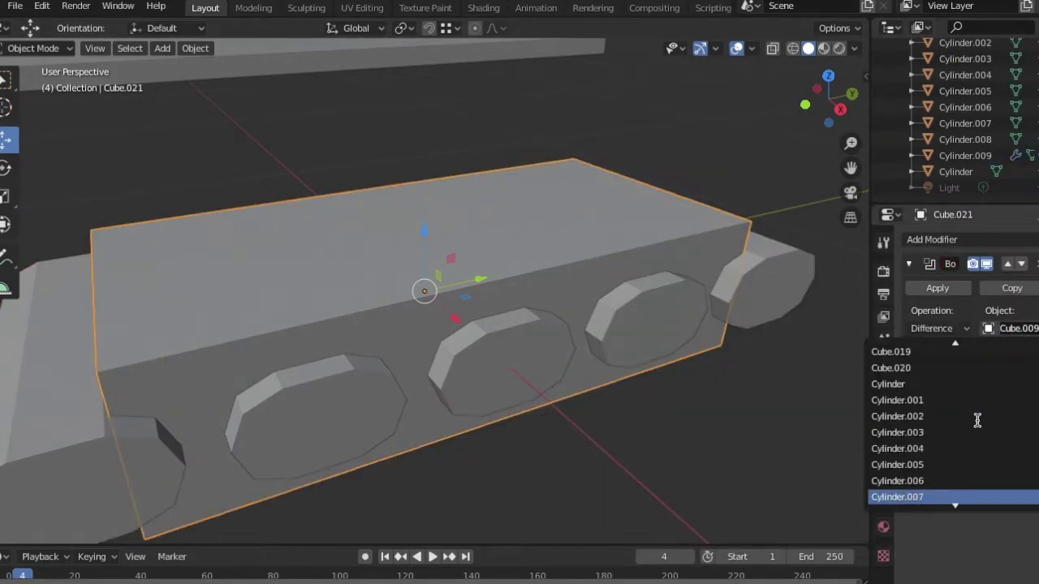
pyautogui.click(956, 465)
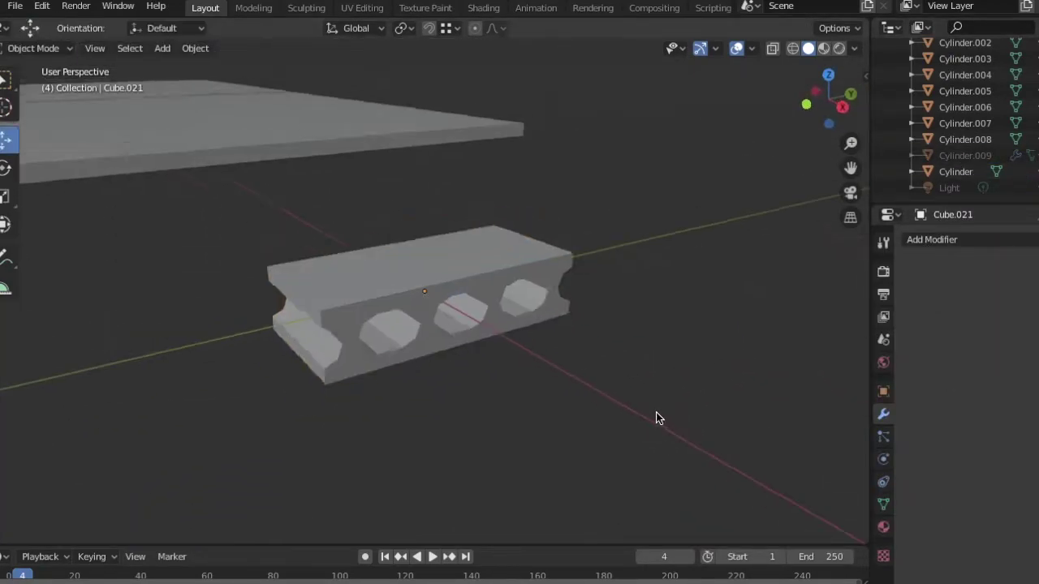
# - Move the hollow block back beside the traffic cones and rotate it
pyautogui.scroll(-3, 512, 255)
pyautogui.moveTo(142, 357); pyautogui.dragTo(302, 395, button='middle')
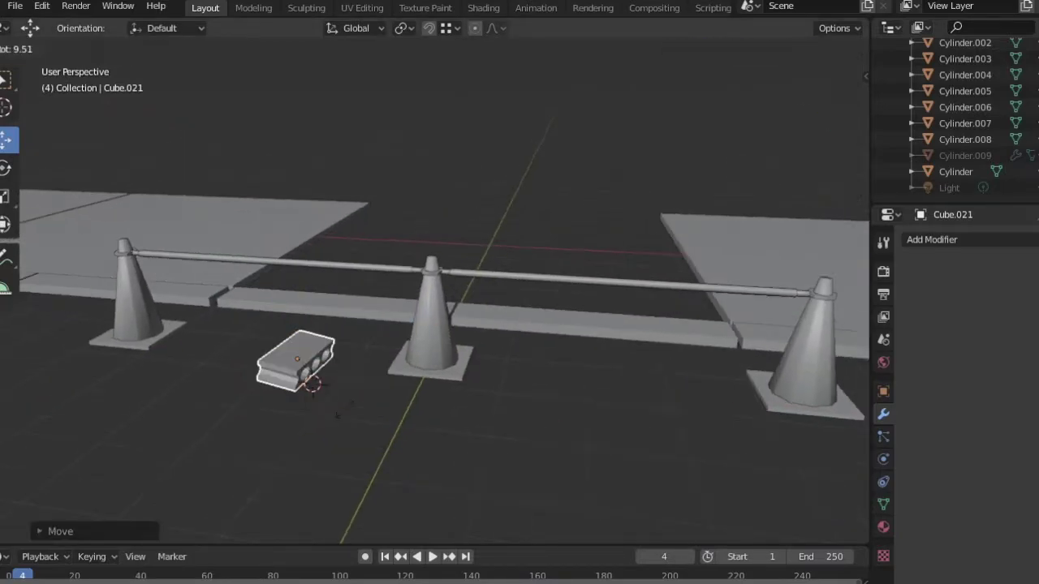
pyautogui.scroll(5, 557, 422)
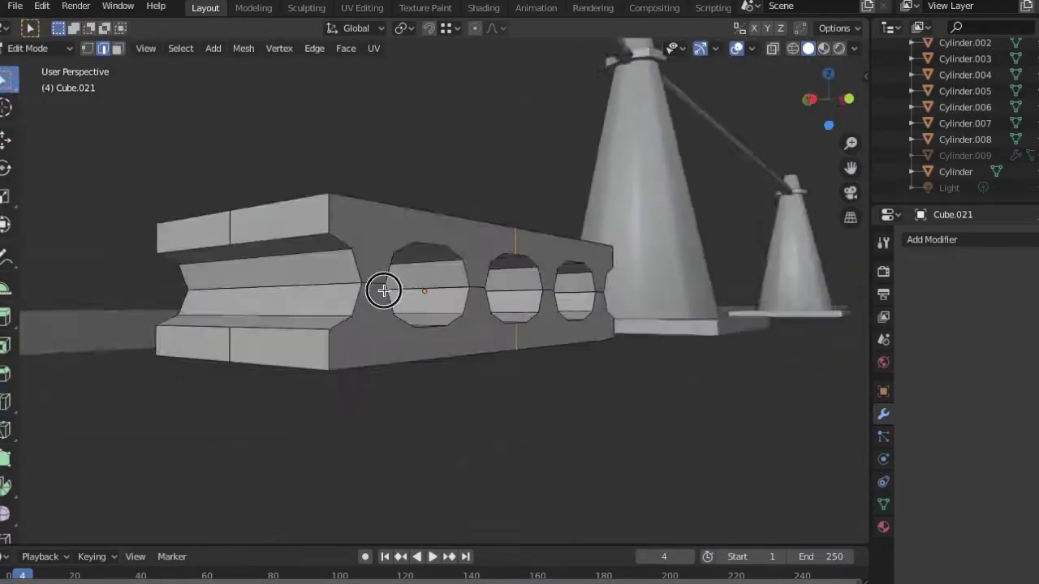
# - Dissolve the unneeded edge loop running around the middle of the hollow block
pyautogui.moveTo(383, 290); pyautogui.dragTo(104, 51, button='middle')
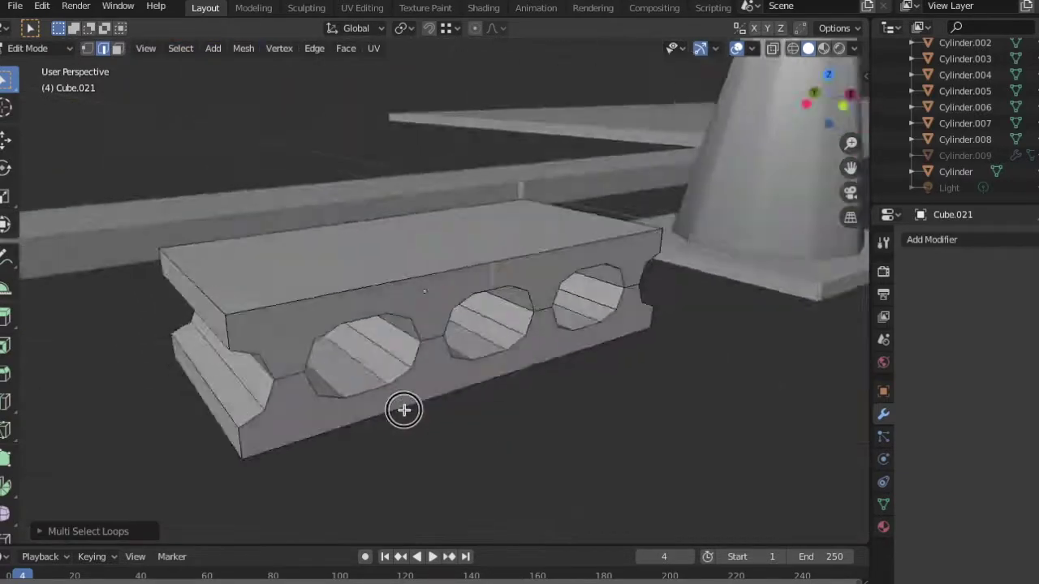
pyautogui.moveTo(404, 411); pyautogui.dragTo(174, 58, button='middle')
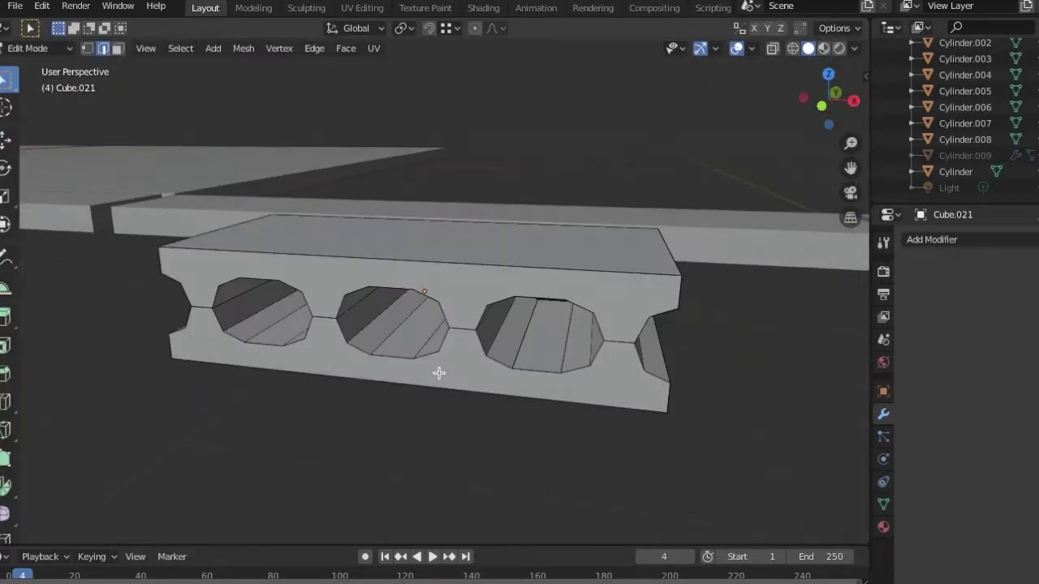
pyautogui.moveTo(438, 371); pyautogui.dragTo(274, 236, button='middle')
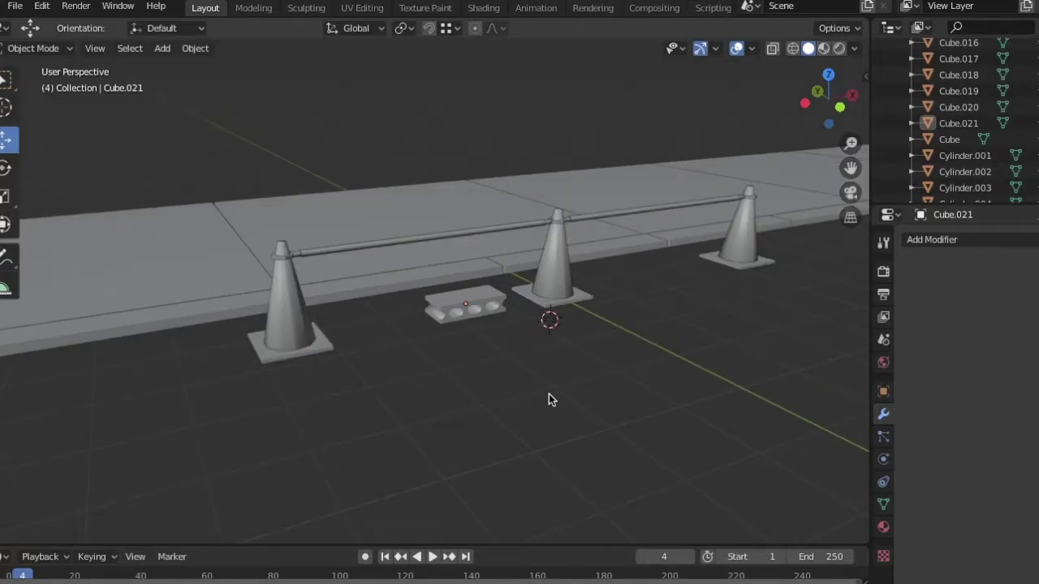
# - Duplicate the hollow block and snap the copy by its corner onto the end cone's base plate
pyautogui.moveTo(487, 306); pyautogui.dragTo(406, 309)
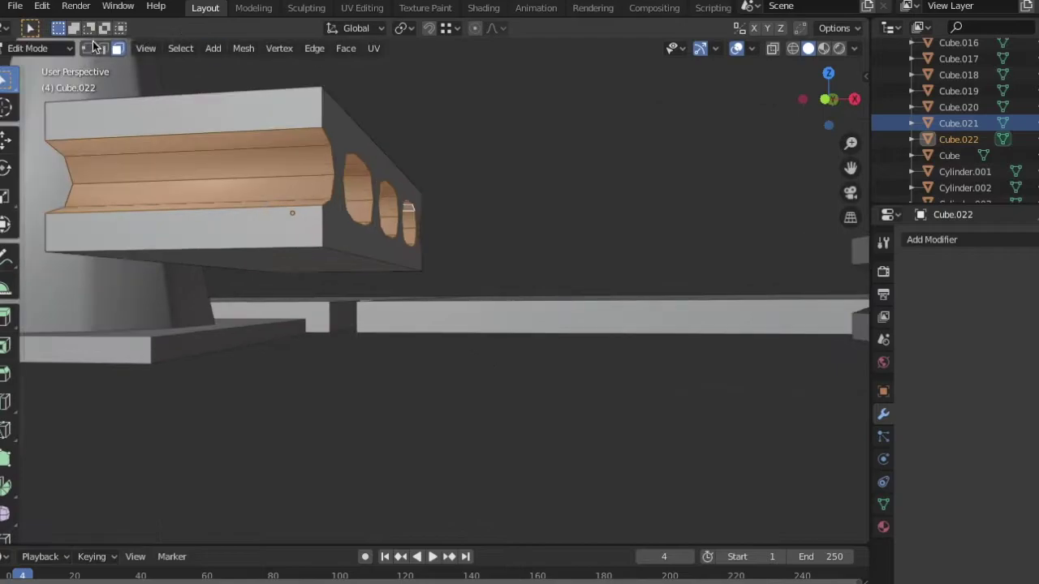
pyautogui.click(244, 48)
pyautogui.moveTo(262, 99)
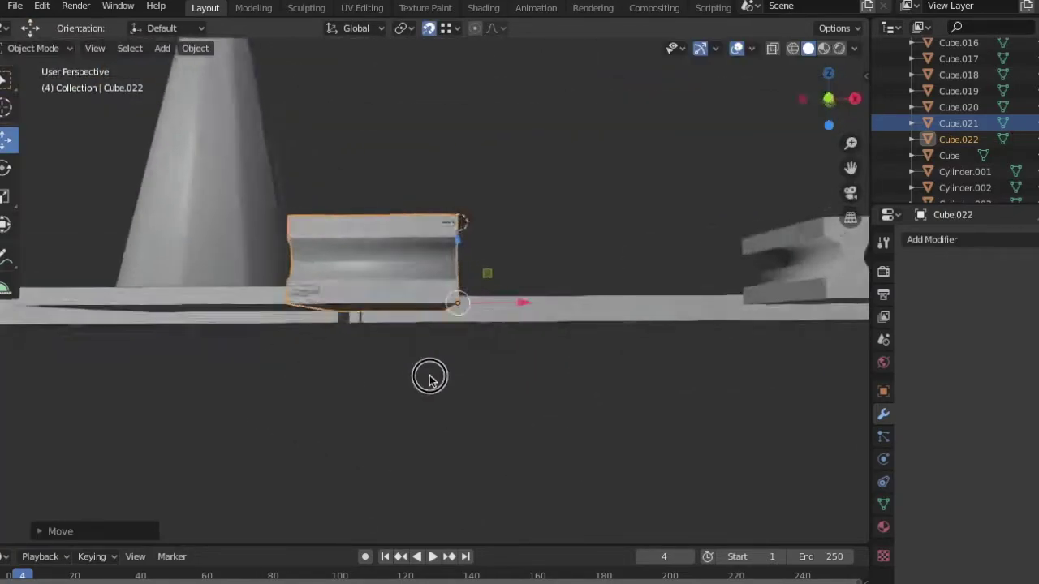
pyautogui.moveTo(424, 376); pyautogui.dragTo(440, 357, button='middle')
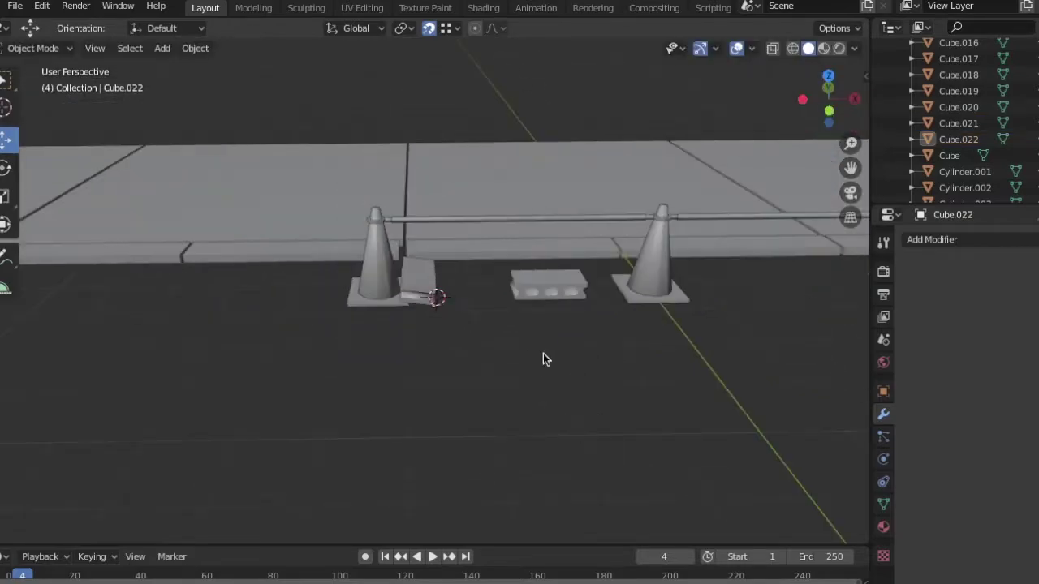
pyautogui.moveTo(545, 358); pyautogui.dragTo(622, 352, button='middle')
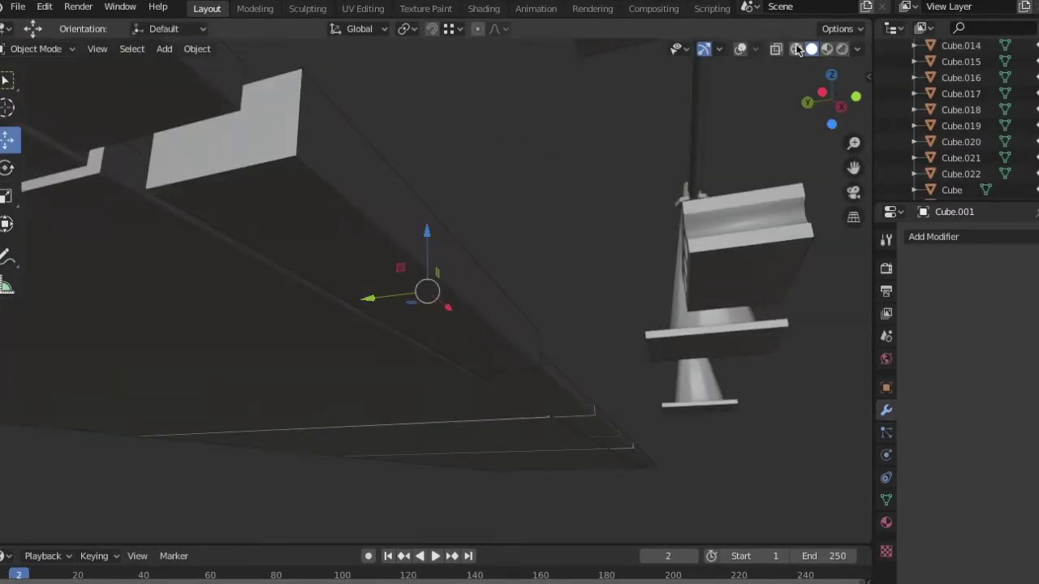
# - Set the curb segment's bottom face to Z 0 m and its top face to Z 0.5 m
pyautogui.press('Tab')
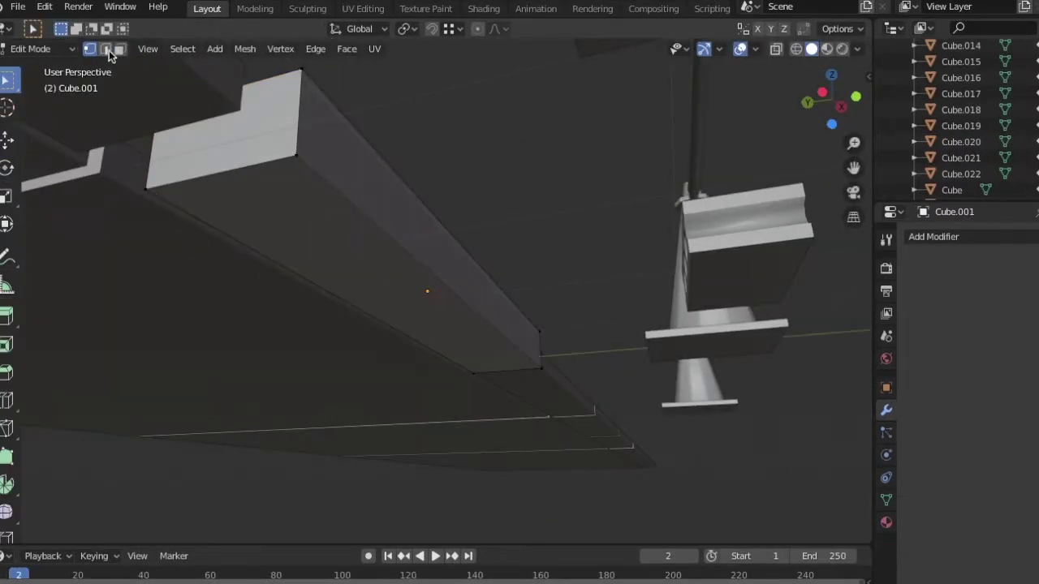
pyautogui.press('n')
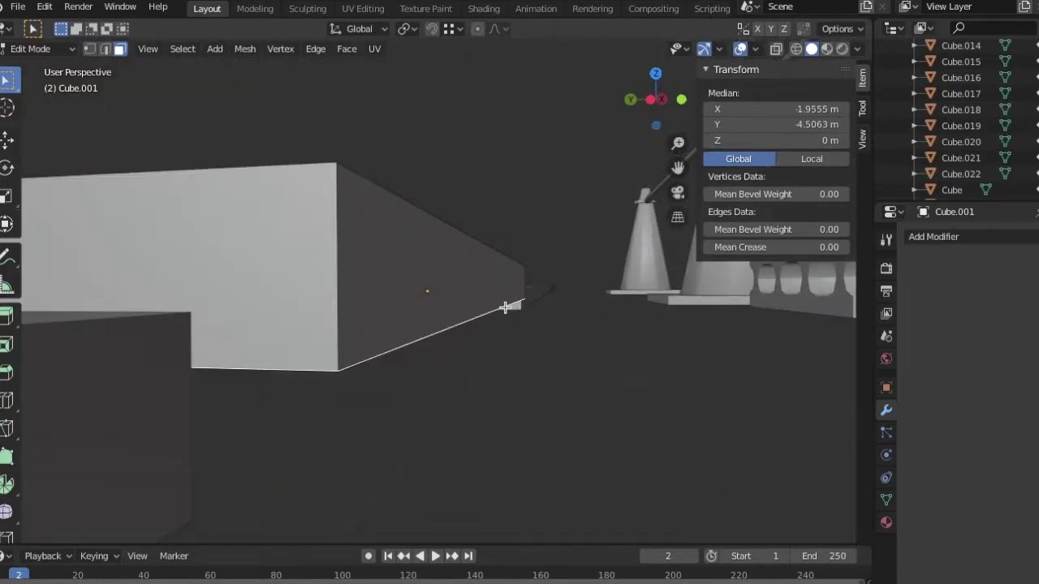
pyautogui.scroll(3, 504, 311)
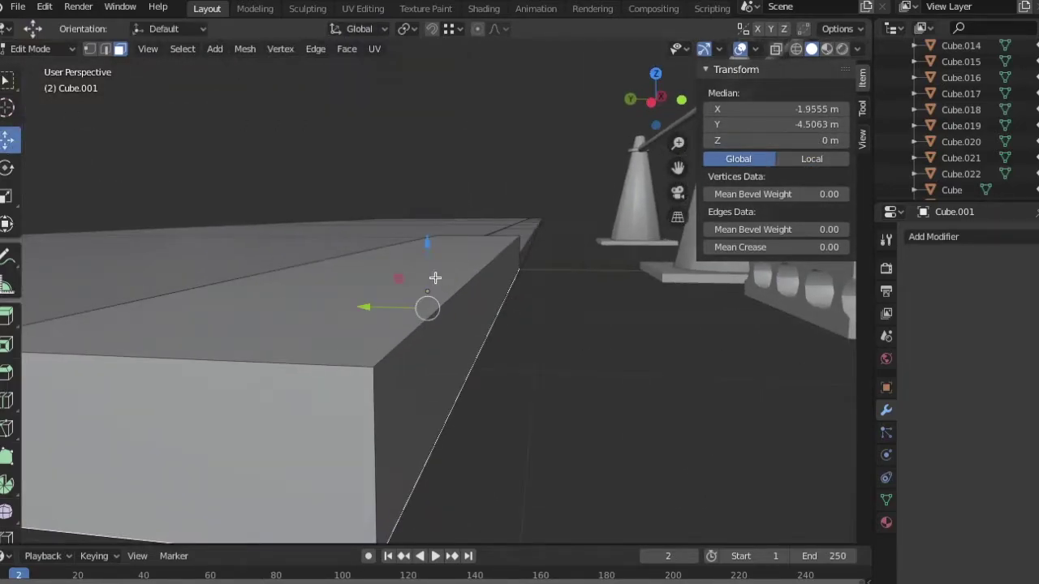
pyautogui.doubleClick(815, 139)
pyautogui.write('0.5')
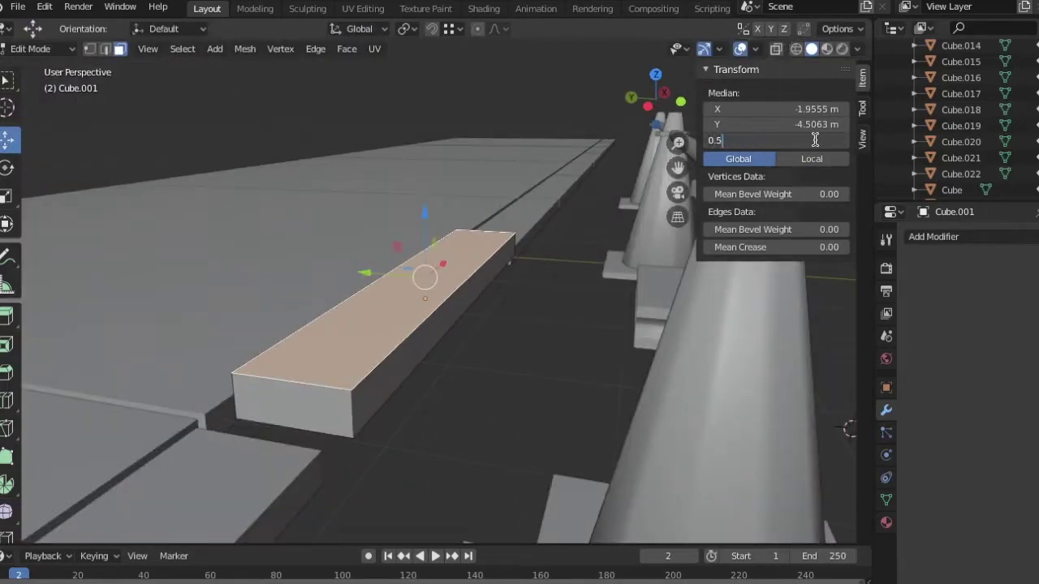
pyautogui.press('Return')
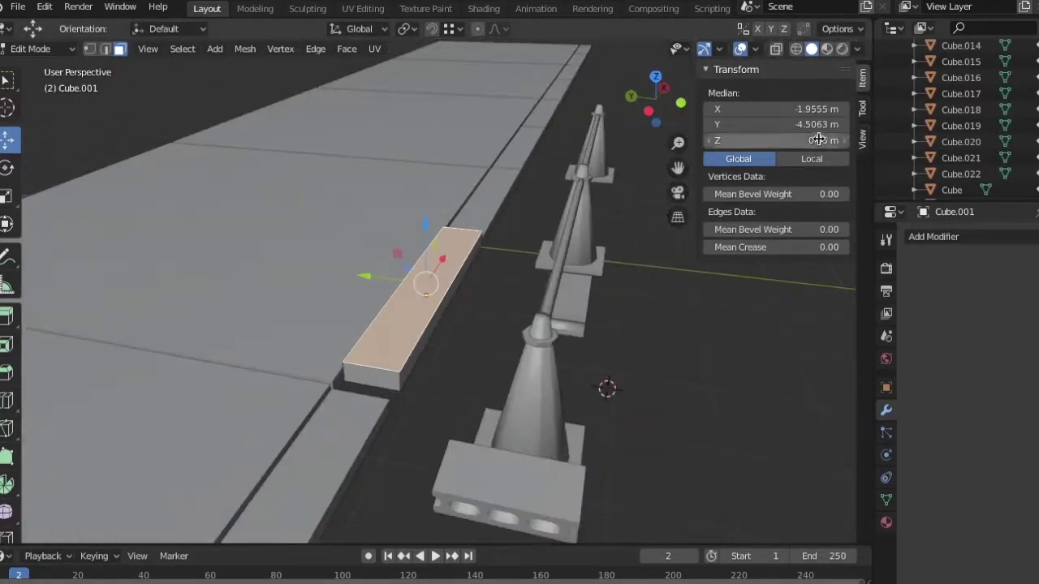
# - Center the curb segment's origin on its geometry and move the segment to Y -4.665 m
pyautogui.press('Tab')
pyautogui.click(197, 49)
pyautogui.moveTo(201, 73)
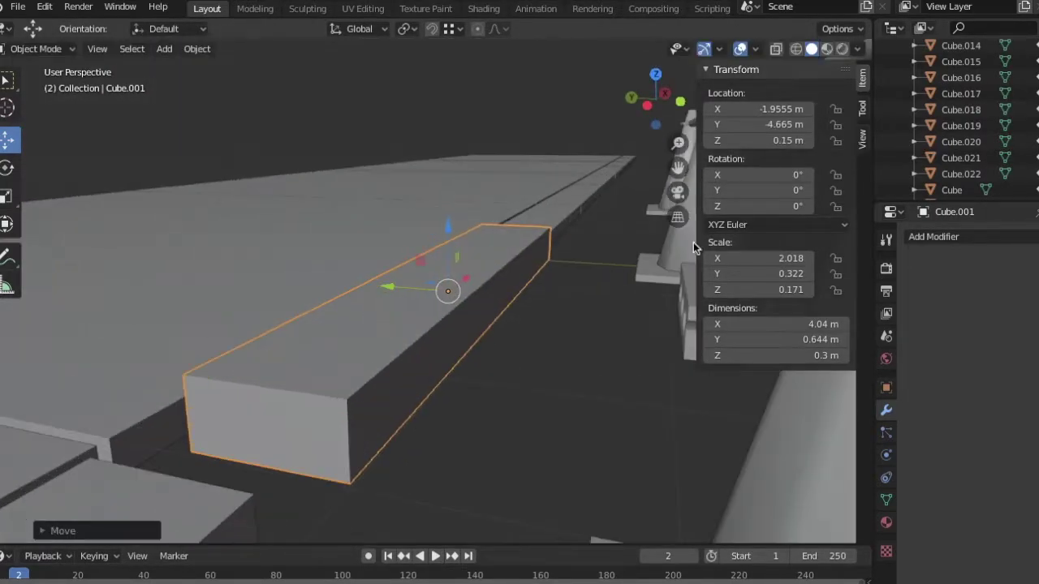
pyautogui.press('Tab')
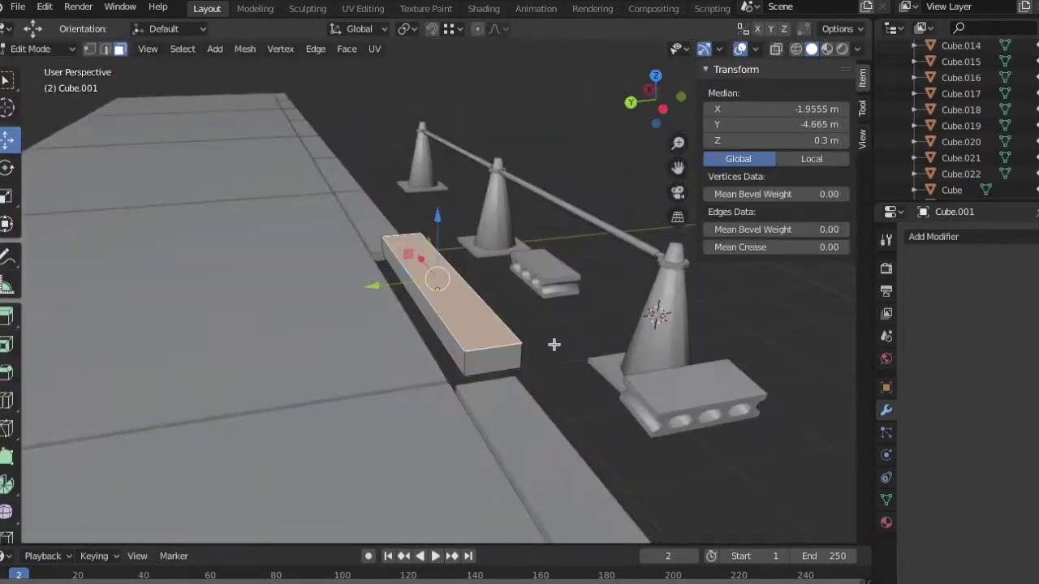
# - Adjust the curb segment's two end faces so that its length is centered on X -2 m
pyautogui.moveTo(553, 344); pyautogui.dragTo(495, 424, button='middle')
pyautogui.scroll(3, 466, 406)
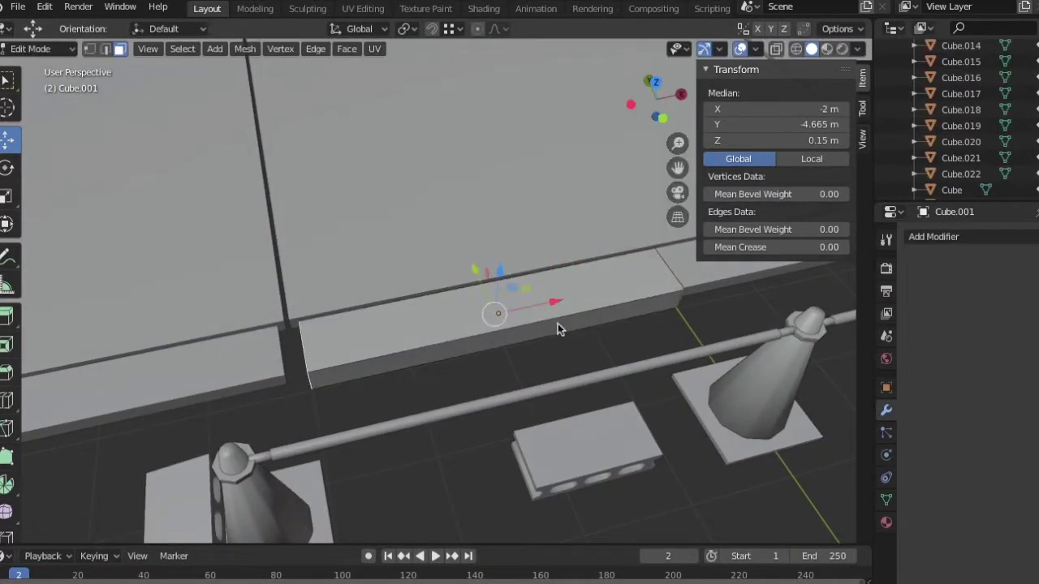
pyautogui.moveTo(557, 328); pyautogui.dragTo(505, 290, button='middle')
# - Try to extrude the curb segment's end faces, and undo the extrusion
pyautogui.press('e')
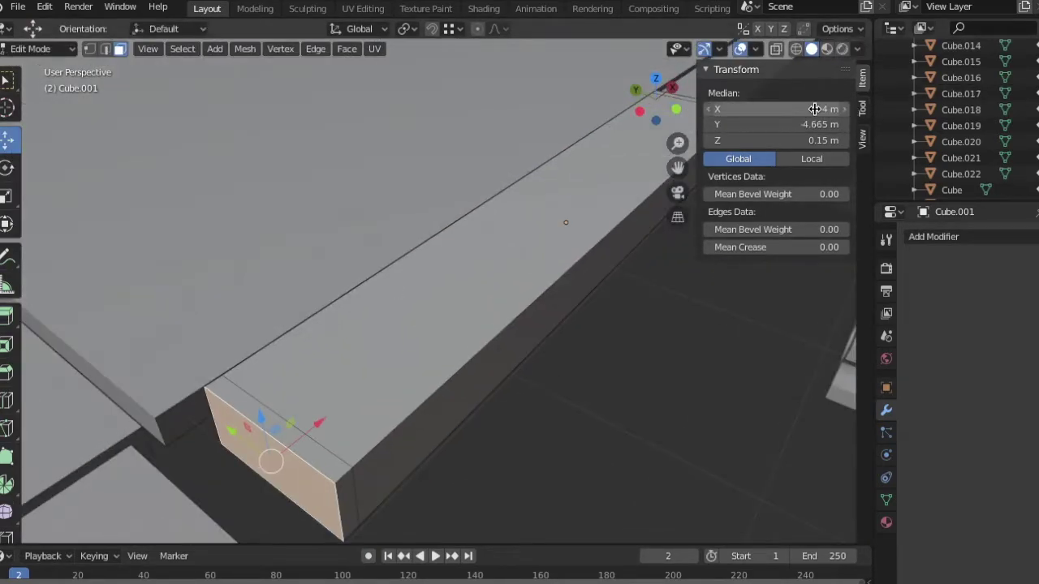
pyautogui.hotkey('ctrl', 'z')
pyautogui.moveTo(547, 290); pyautogui.dragTo(622, 277, button='middle')
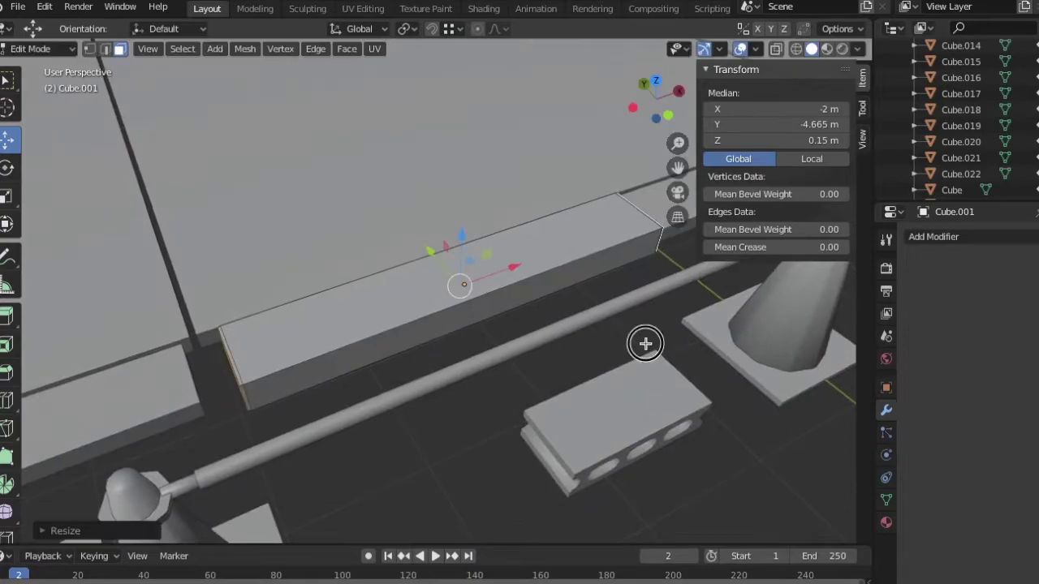
# - Set the Z position of the curb segment's bottom face to 0 m
pyautogui.click(464, 285)
pyautogui.moveTo(463, 285); pyautogui.dragTo(559, 256, button='middle')
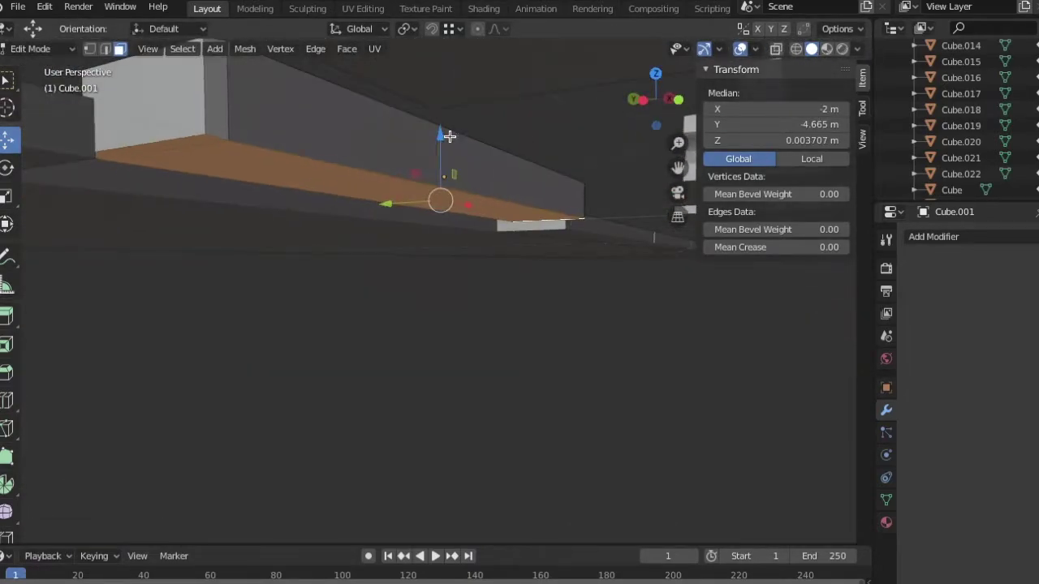
pyautogui.write('0')
pyautogui.press('Return')
pyautogui.moveTo(609, 227); pyautogui.dragTo(487, 348, button='middle')
# - Cut edge loops close to the curb segment's edges, and delete its bottom and end faces
pyautogui.hotkey('ctrl', 'r')
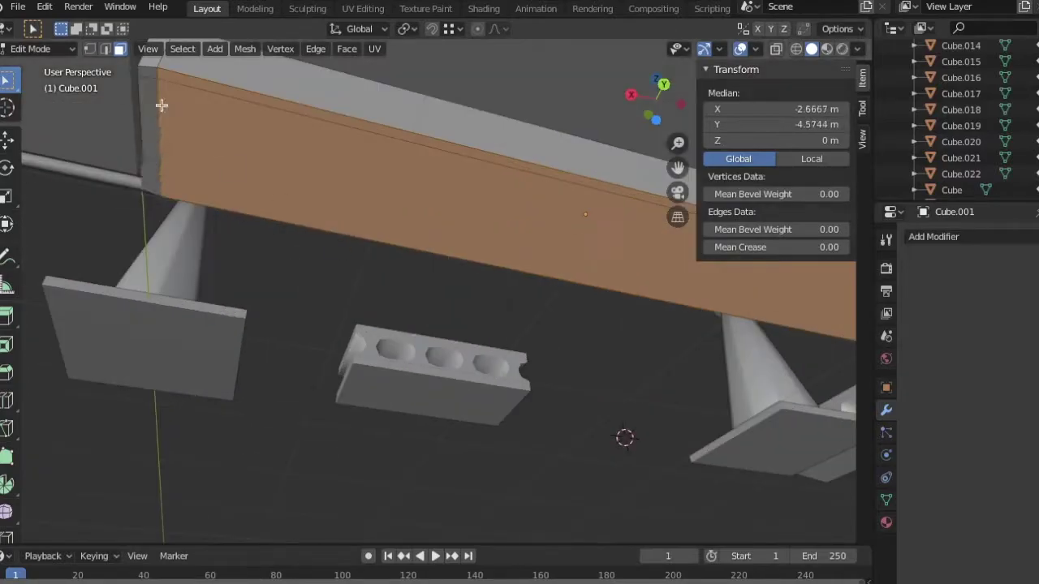
pyautogui.click(448, 425)
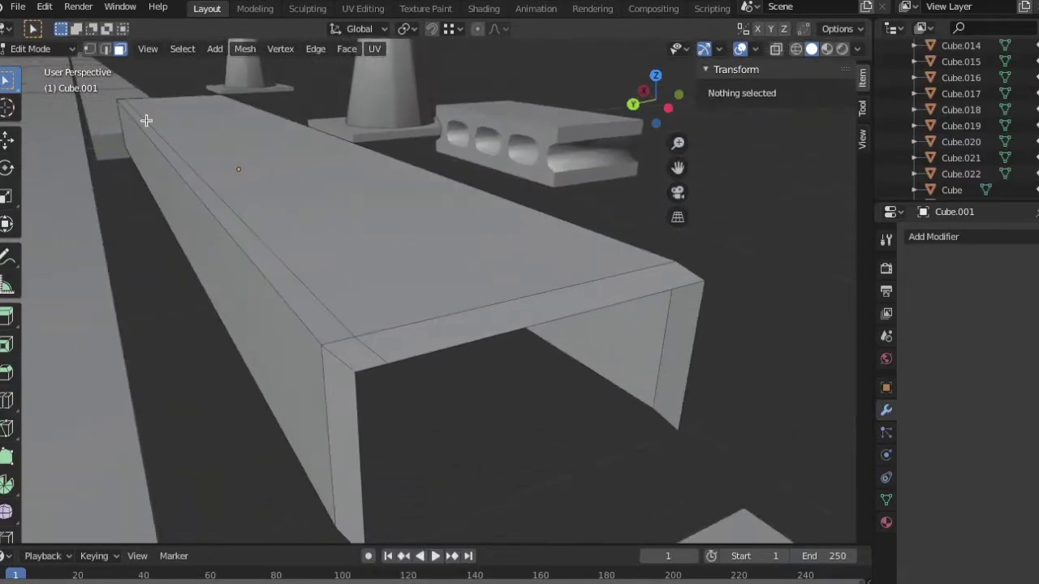
pyautogui.click(389, 380)
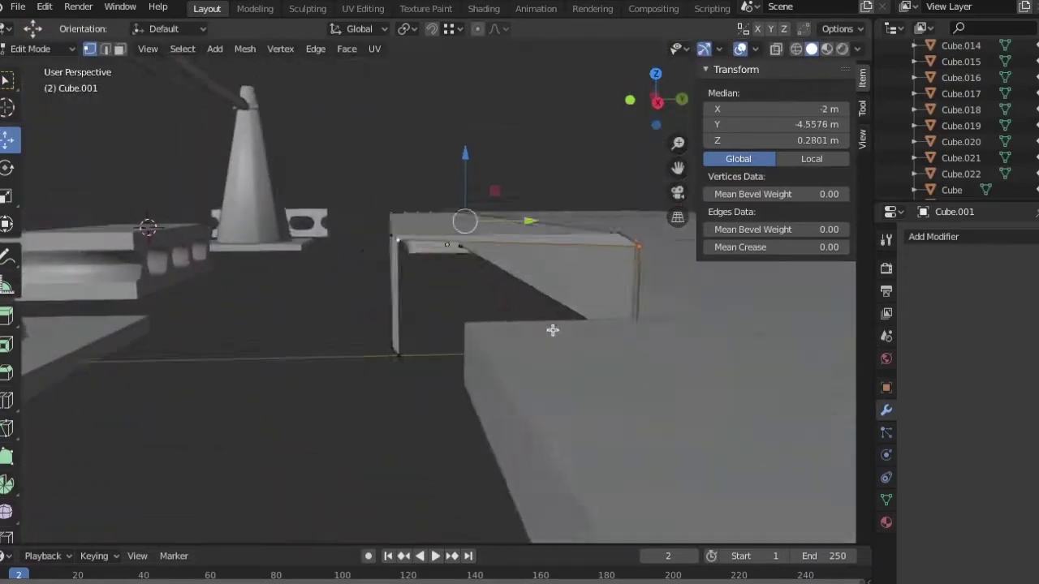
# - Scale the selected vertices along the curb segment's top edges in Z
pyautogui.press('s')
pyautogui.press('z')
pyautogui.press('Tab')
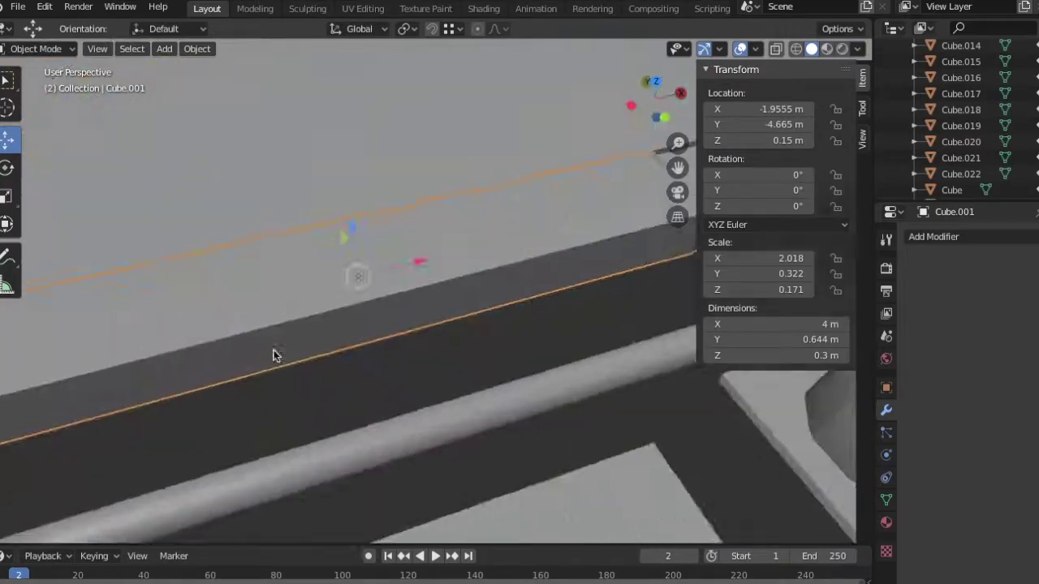
pyautogui.click(798, 111)
# - Set the Z position of the slab's top face to 0.28 m, and delete the slab's other faces
pyautogui.press('Tab')
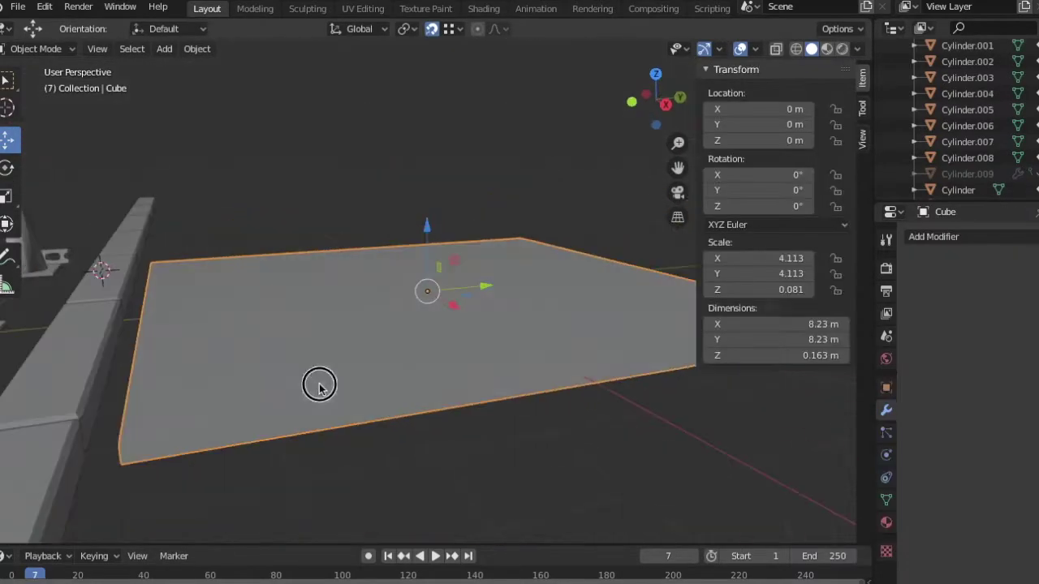
pyautogui.press('Tab')
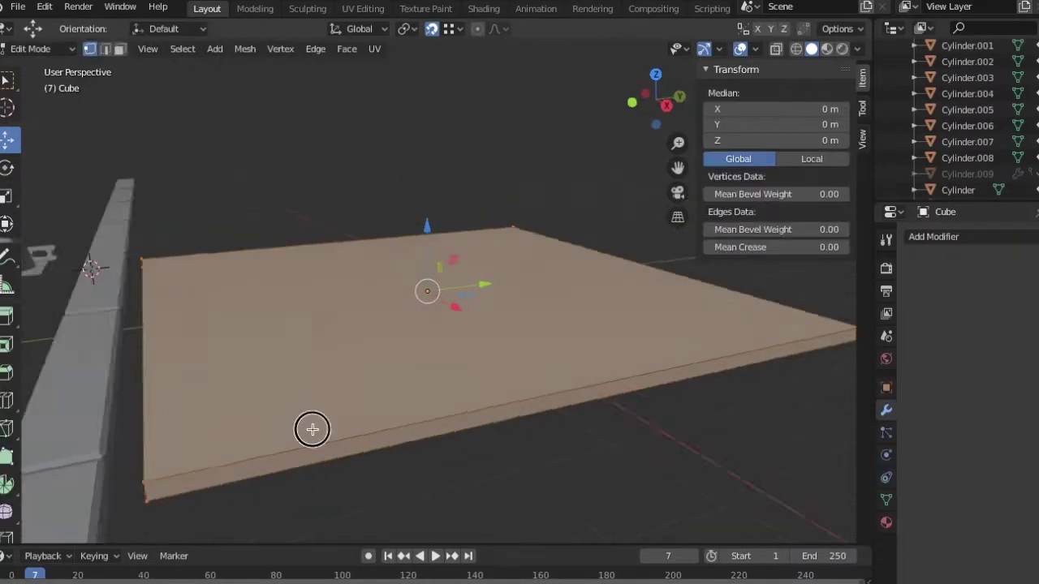
pyautogui.scroll(3, 318, 450)
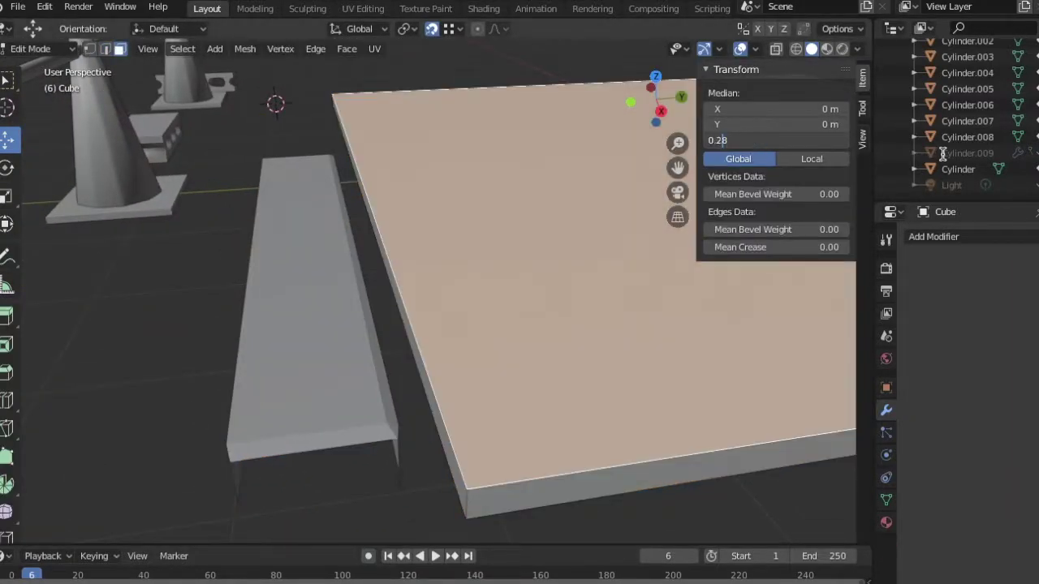
pyautogui.press('Return')
pyautogui.moveTo(528, 267); pyautogui.dragTo(612, 286, button='middle')
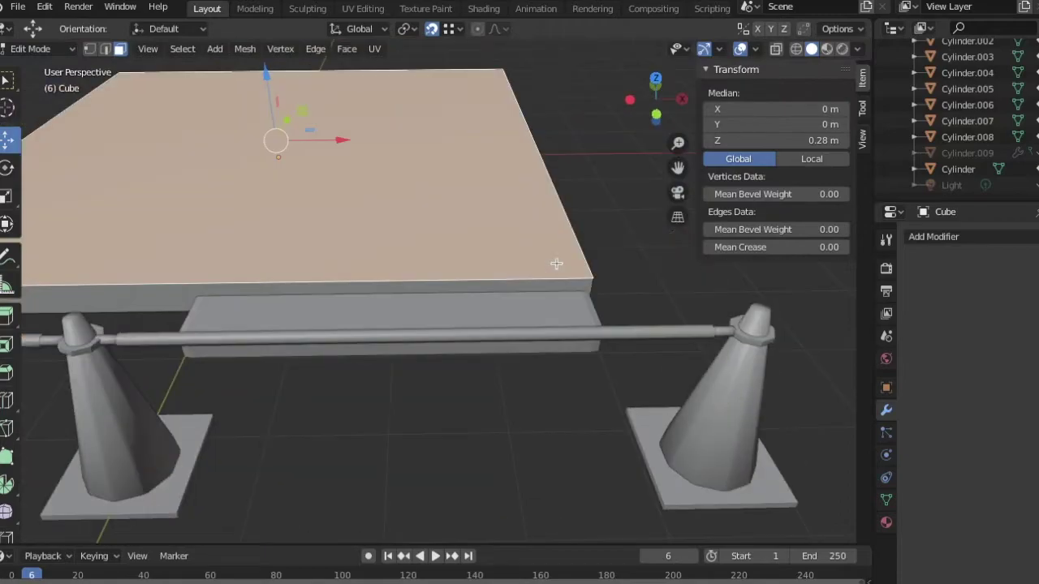
pyautogui.press('x')
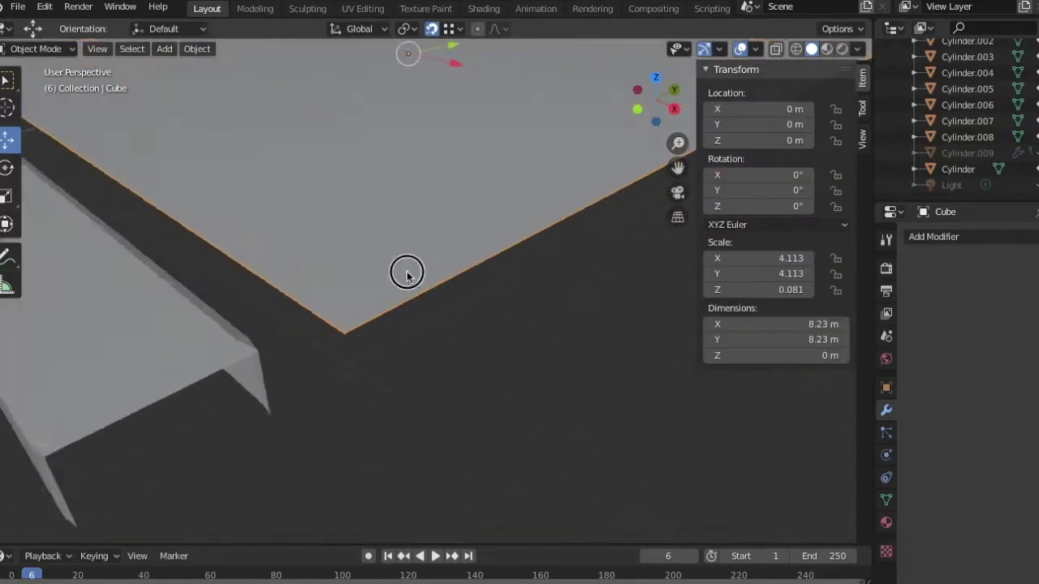
# - Set the slab's origin to its front corner, and move it to the curb's inner edge at X 4 m, Y about -4.34 m, Z 0.28 m
pyautogui.moveTo(406, 271); pyautogui.dragTo(399, 302, button='middle')
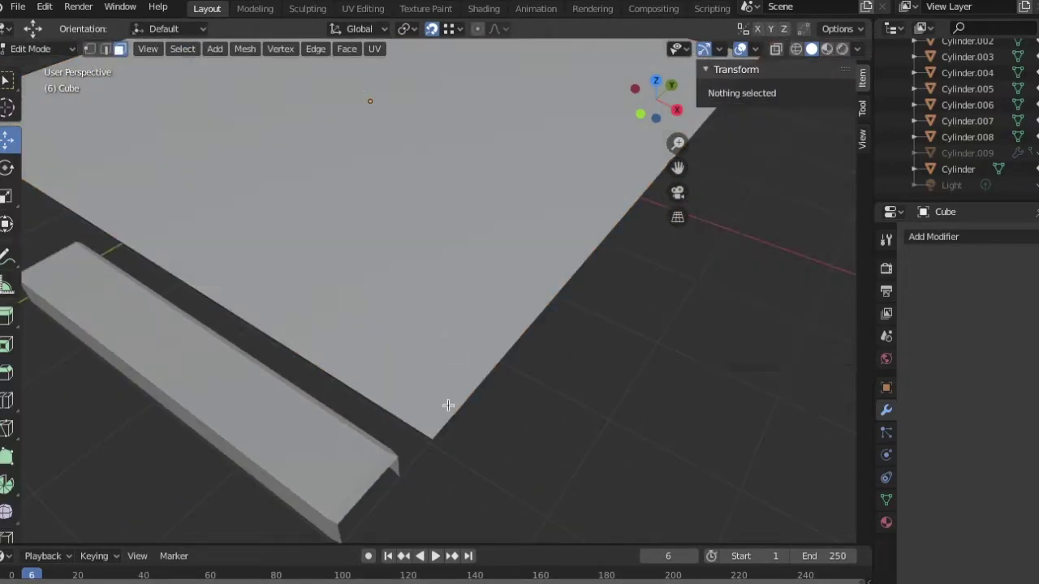
pyautogui.click(431, 433)
pyautogui.click(243, 46)
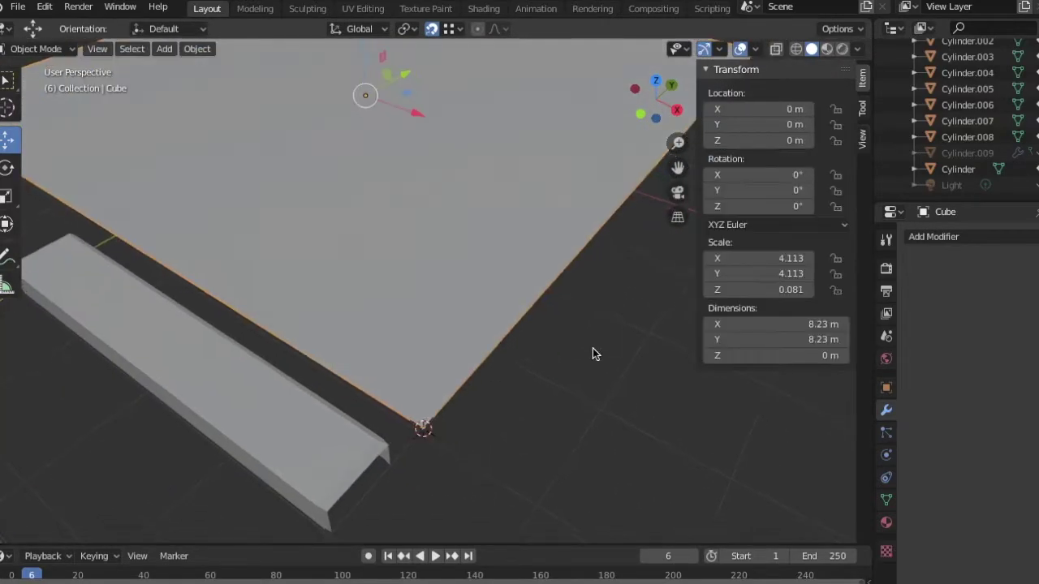
pyautogui.click(197, 48)
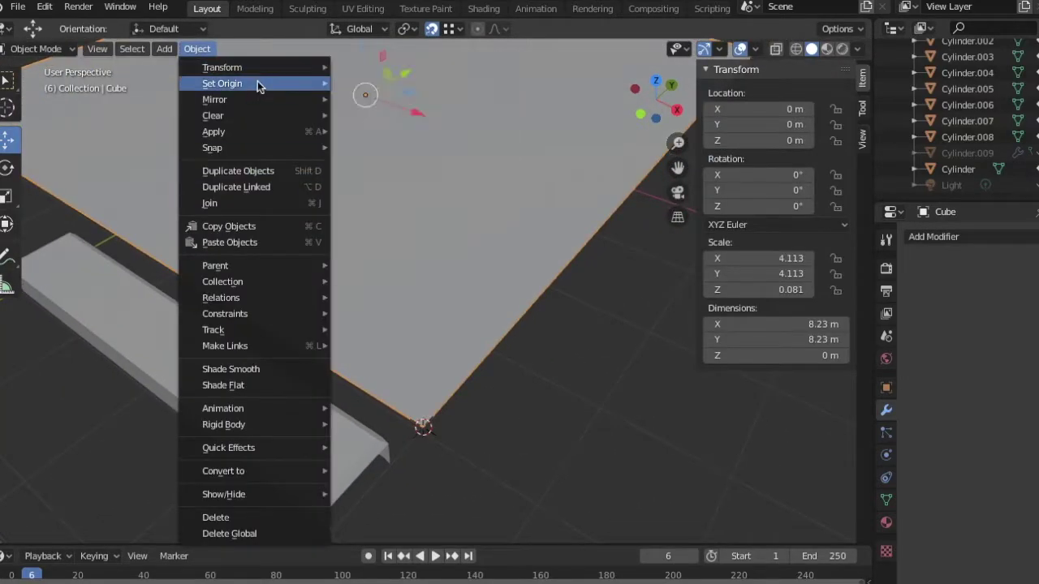
pyautogui.click(390, 117)
pyautogui.press('g')
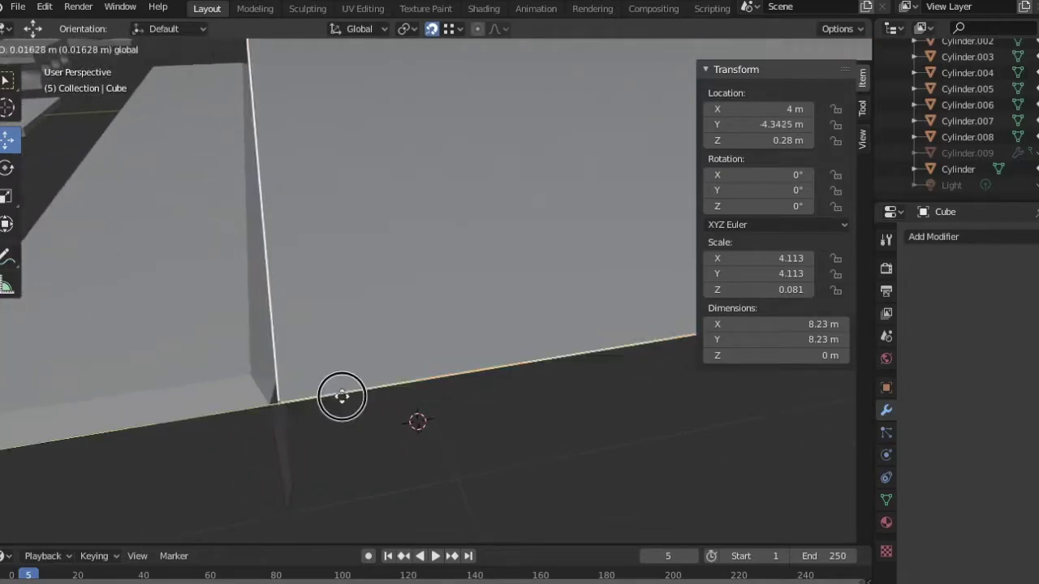
pyautogui.click(338, 396)
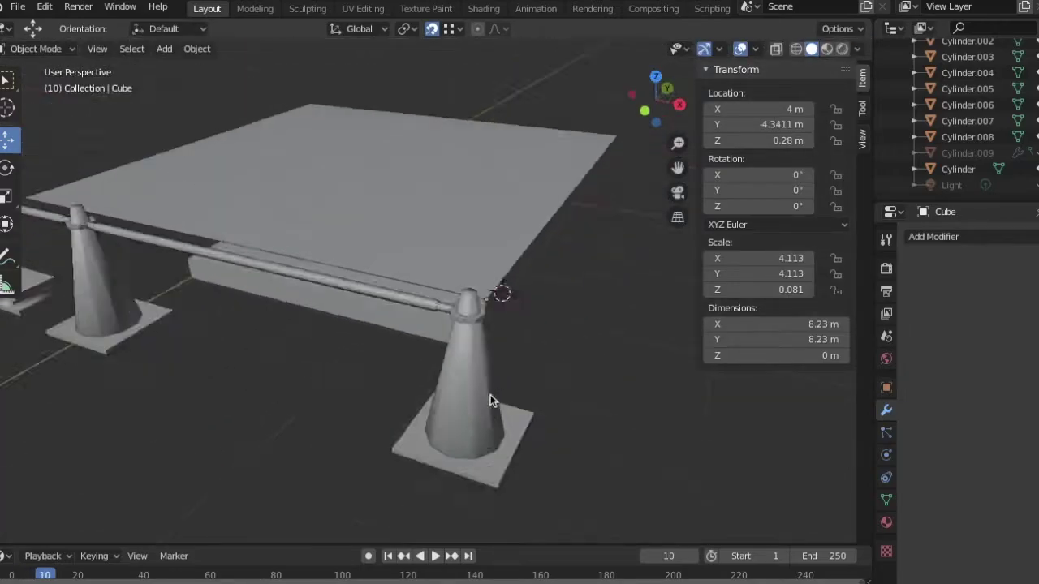
# - Duplicate the curb segment and place the copy end to end with the original
pyautogui.scroll(5, 403, 375)
pyautogui.keyDown('shift'); pyautogui.moveTo(405, 377); pyautogui.dragTo(392, 387, button='middle'); pyautogui.keyUp('shift')
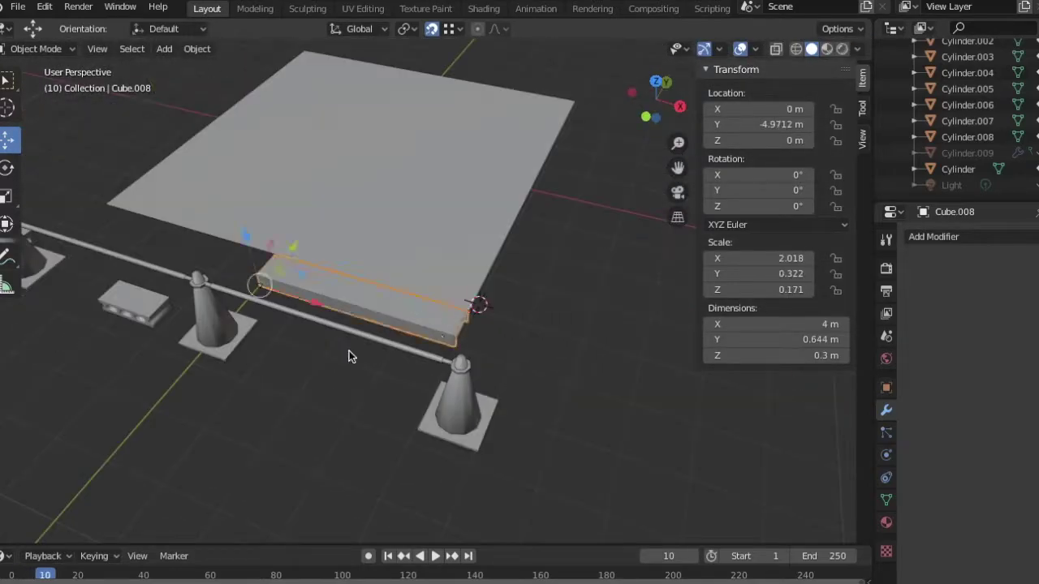
pyautogui.press('g')
pyautogui.press('Return')
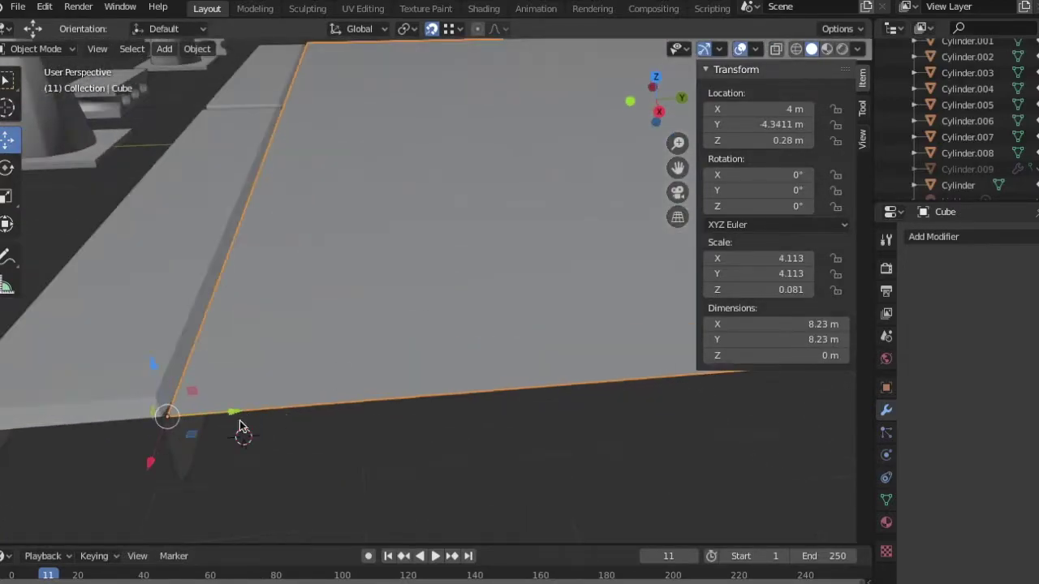
pyautogui.rightClick(538, 162)
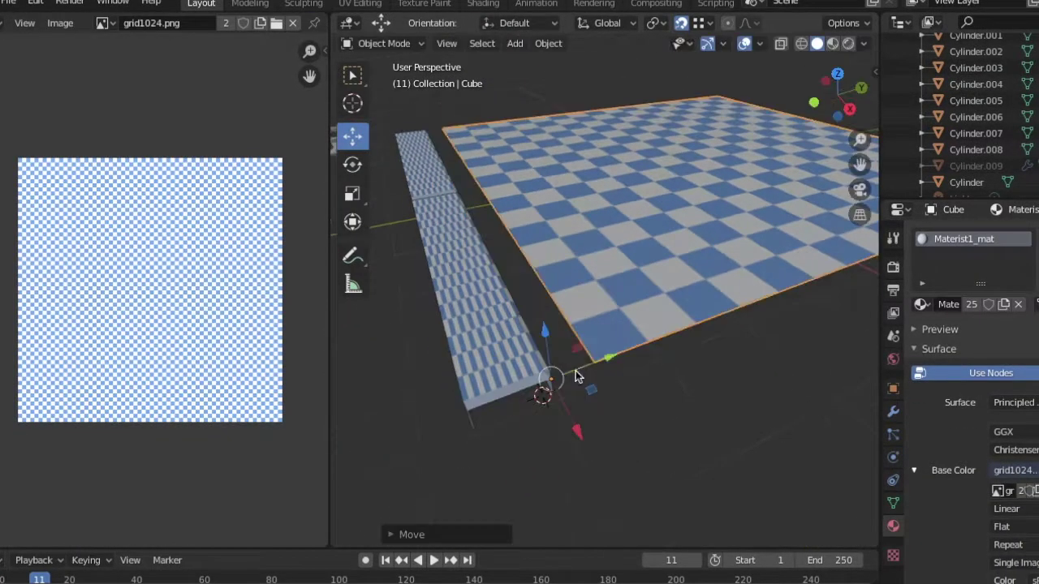
# - Duplicate the checkered slab and join the copies into one sheet of four by two panels
pyautogui.click(596, 43)
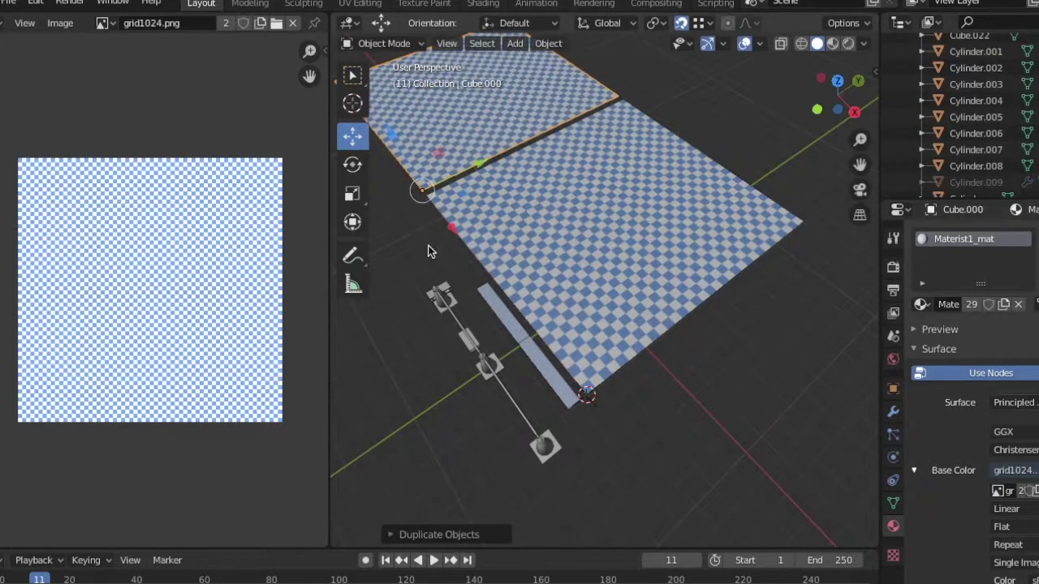
pyautogui.click(547, 43)
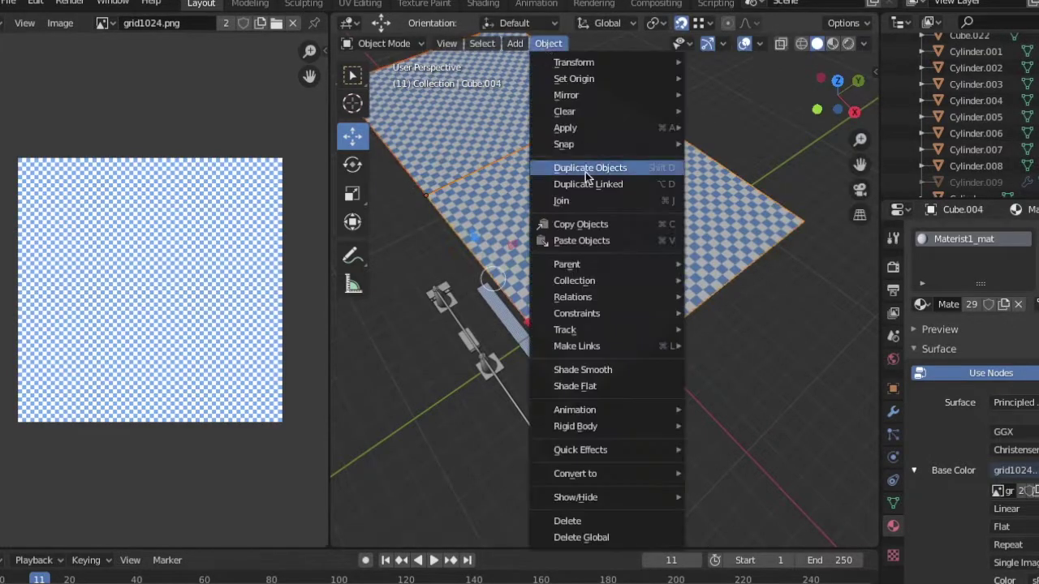
# - Try to unwrap the joined slab sheet with Smart UV Project
pyautogui.click(729, 43)
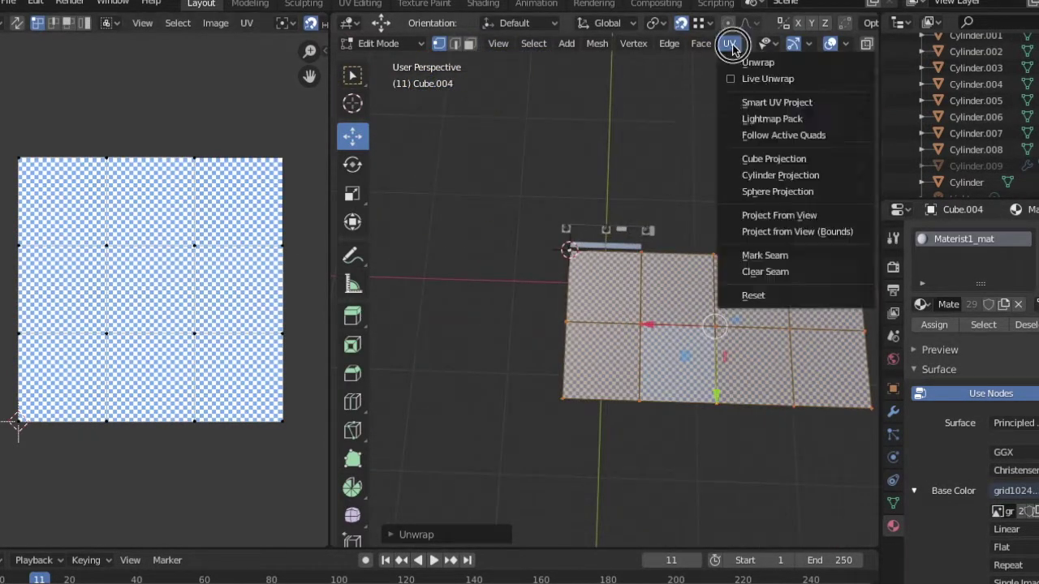
pyautogui.click(766, 100)
pyautogui.hotkey('ctrl', 'a')
pyautogui.click(582, 109)
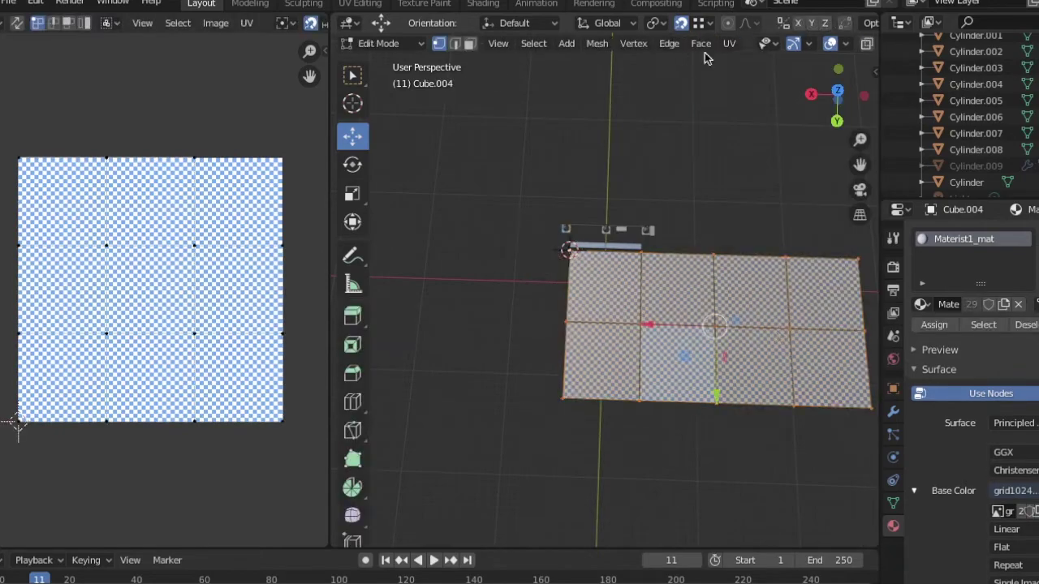
pyautogui.click(729, 43)
pyautogui.click(767, 100)
# - Project the slab sheet's UVs from the top view, and scale the UV grid on the checker texture
pyautogui.click(497, 43)
pyautogui.click(728, 43)
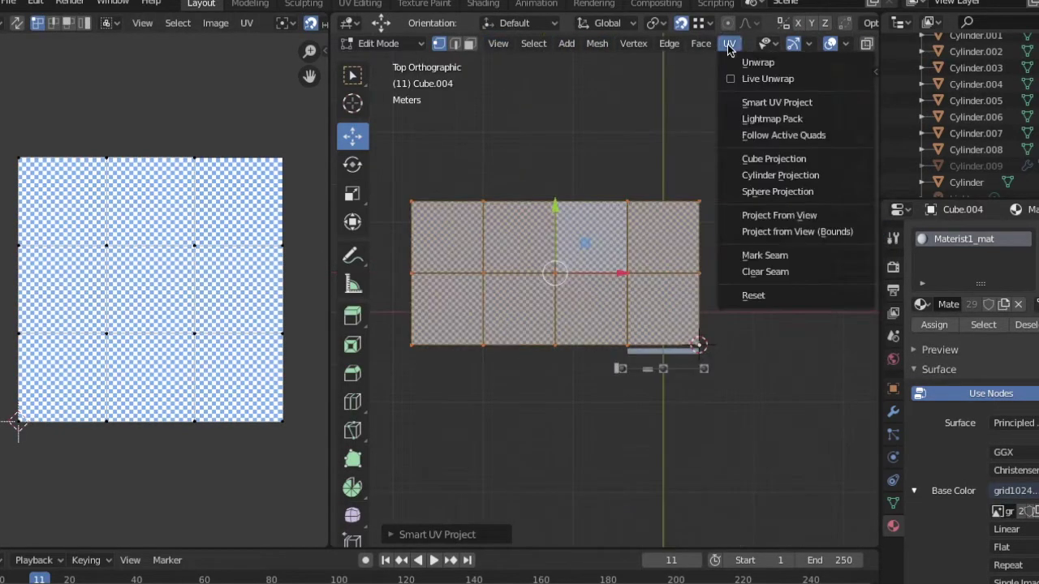
pyautogui.click(836, 231)
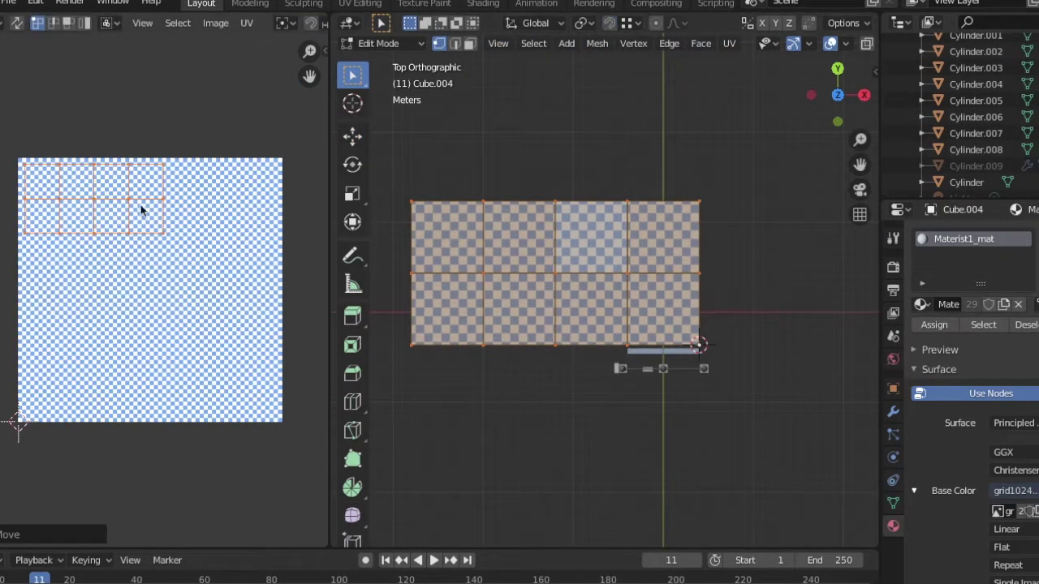
pyautogui.press('s')
pyautogui.click(190, 297)
pyautogui.scroll(-2, 250, 341)
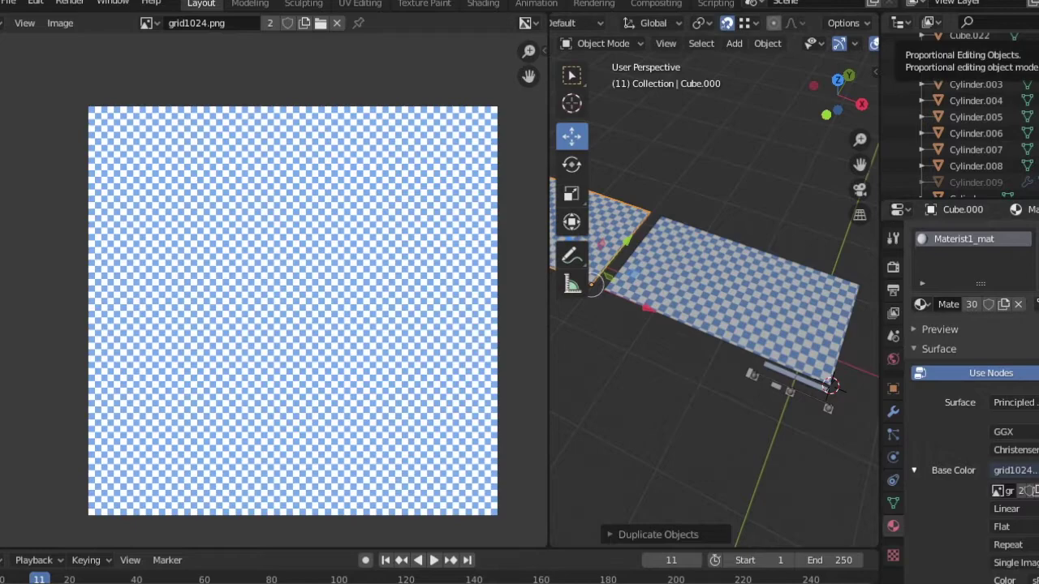
# - Join the duplicated slab sheet, and line up the UV grids side by side across the full width of the texture's top
pyautogui.click(767, 43)
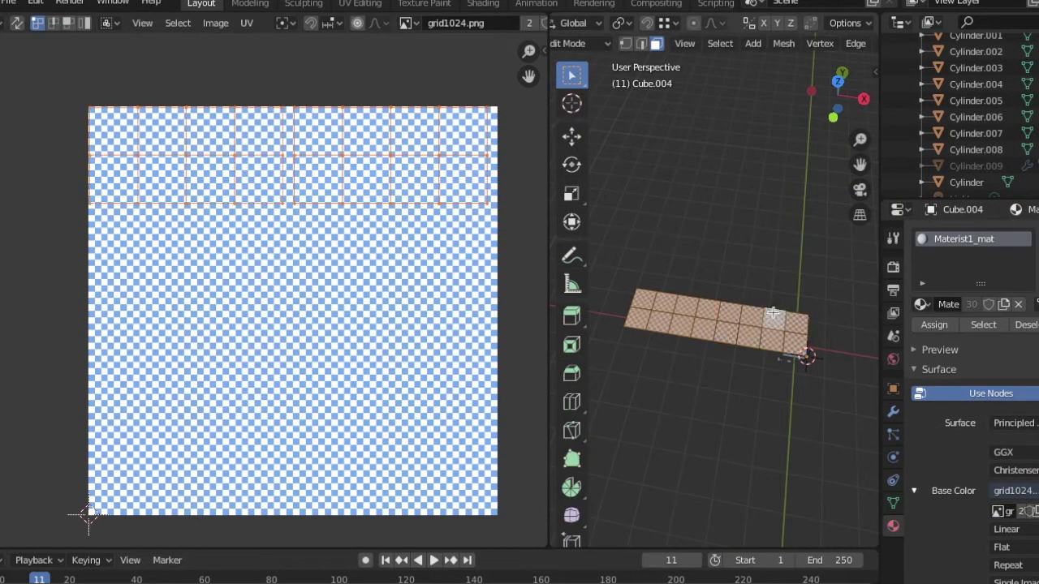
pyautogui.scroll(4, 262, 360)
pyautogui.scroll(-4, 226, 195)
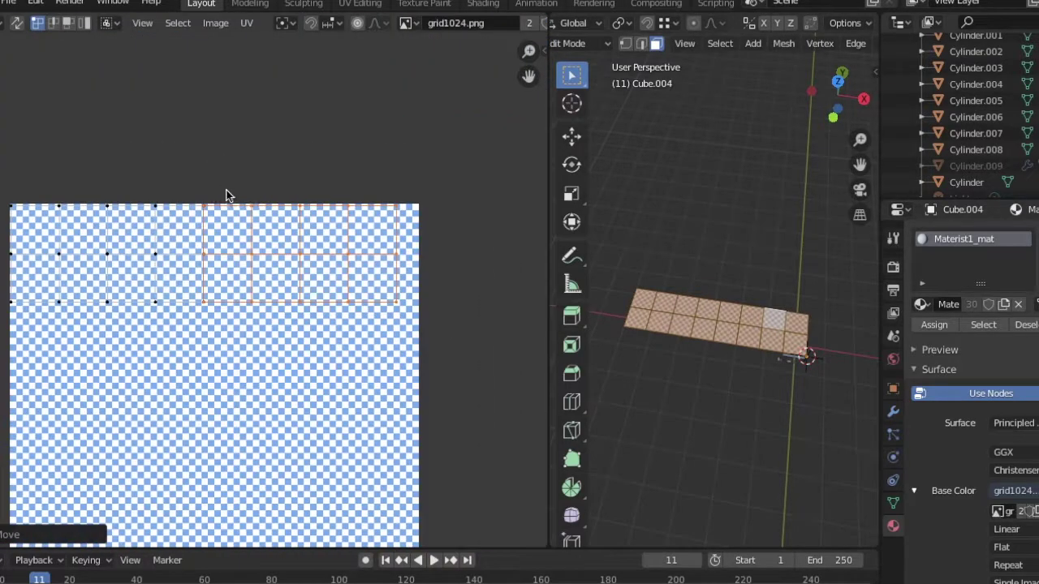
pyautogui.press('a')
pyautogui.moveTo(226, 195); pyautogui.dragTo(251, 194, button='middle')
pyautogui.press('g')
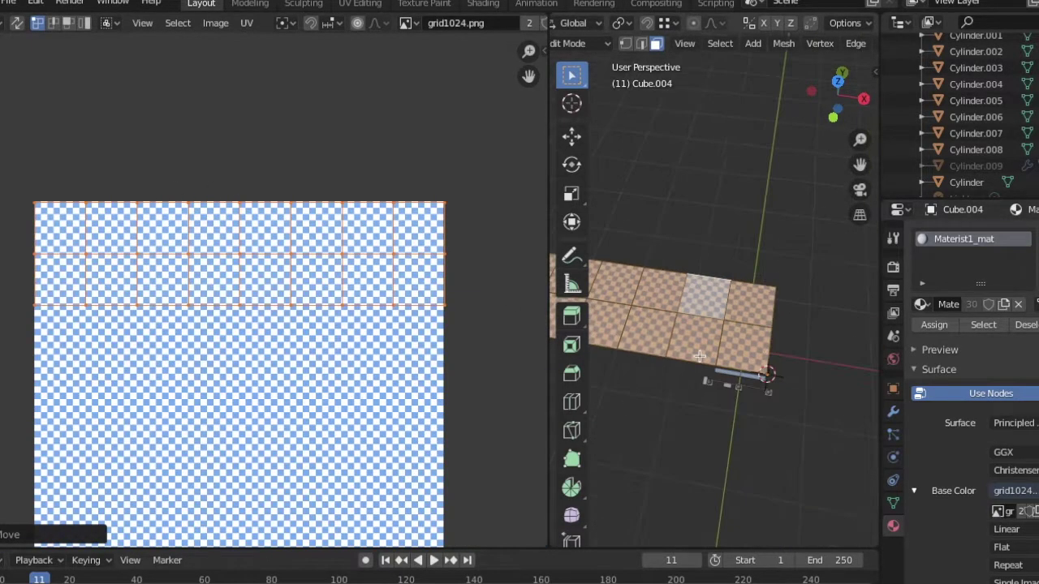
pyautogui.scroll(3, 757, 300)
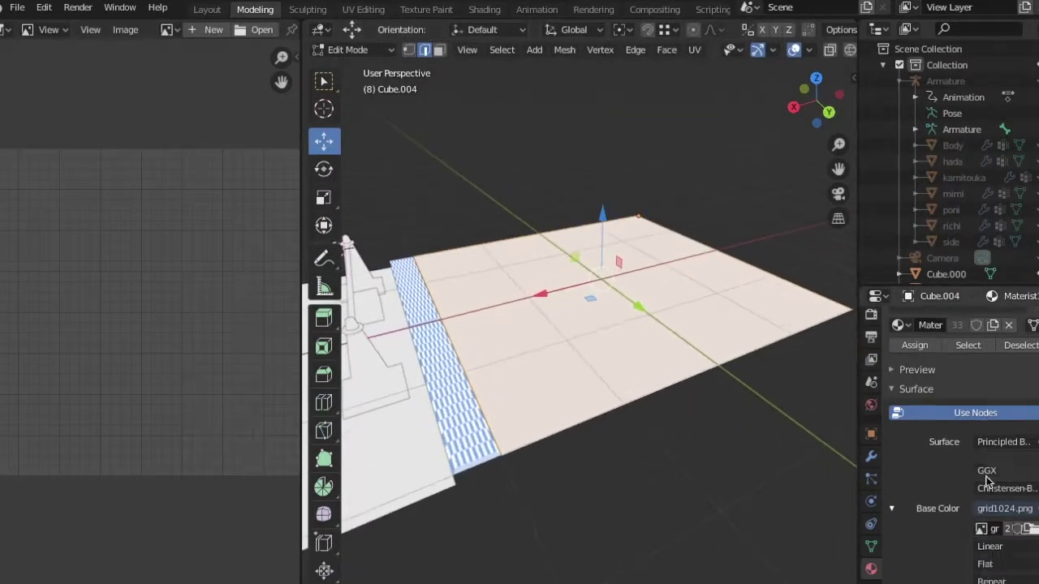
# - Display grid1024.png beside the viewport, and switch that area to the UV Editor
pyautogui.click(167, 29)
pyautogui.click(187, 61)
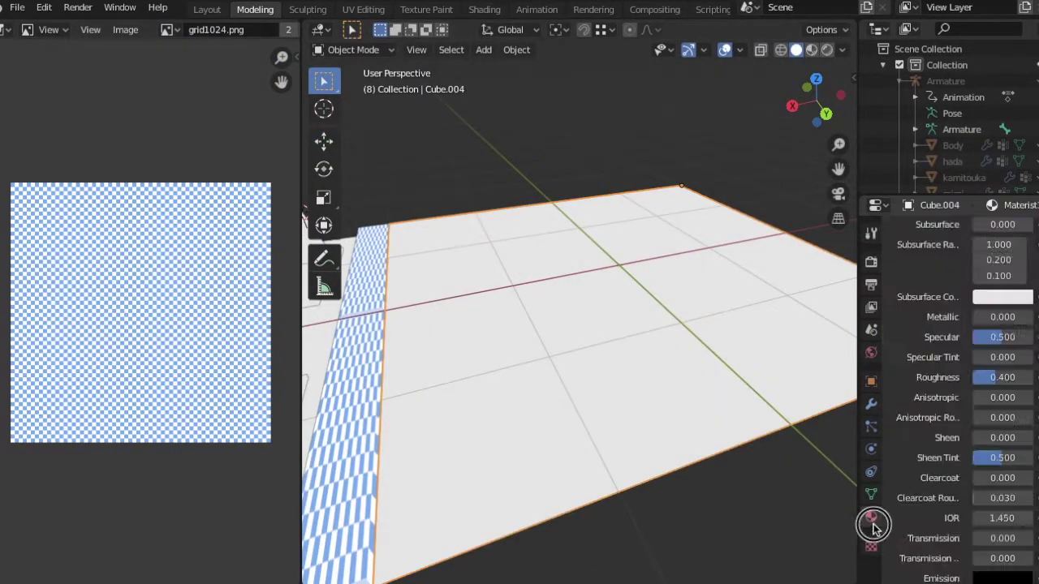
pyautogui.moveTo(669, 426); pyautogui.dragTo(727, 380, button='middle')
pyautogui.click(27, 29)
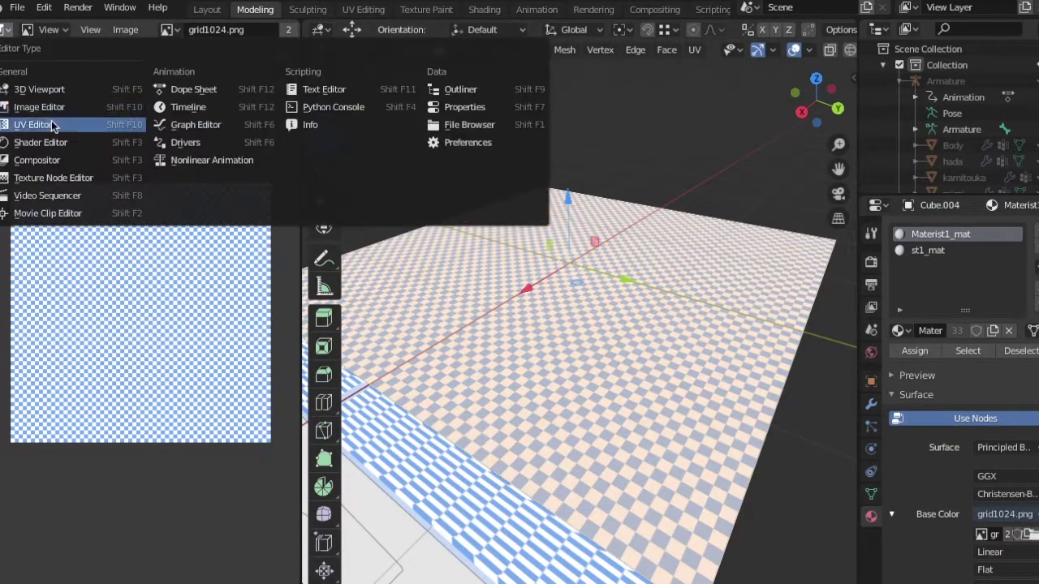
pyautogui.click(47, 104)
# - Divide the slab into a four by four grid with loop cuts
pyautogui.keyDown('shift'); pyautogui.moveTo(639, 408); pyautogui.dragTo(690, 394, button='middle'); pyautogui.keyUp('shift')
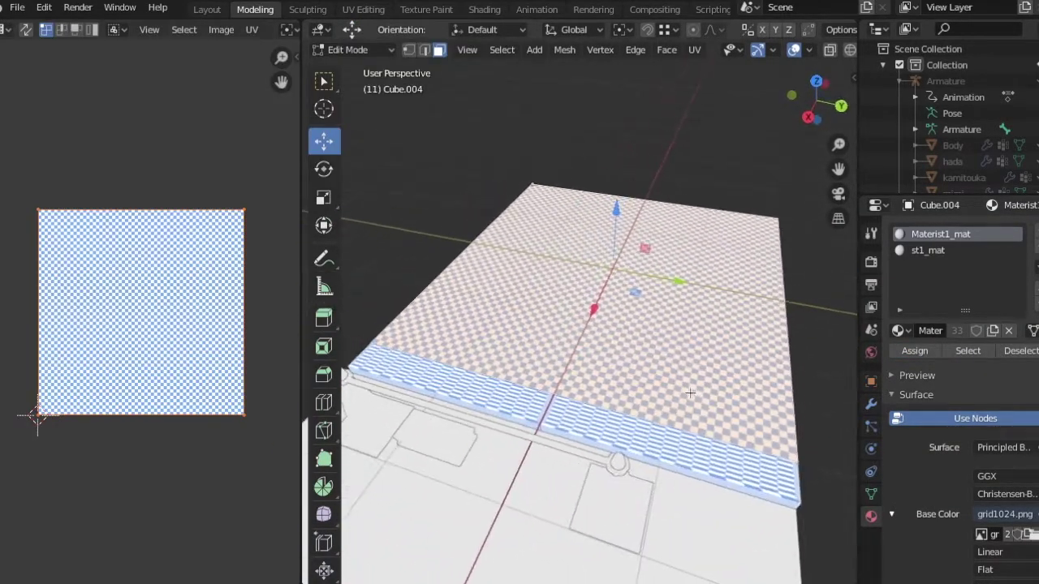
pyautogui.click(323, 403)
pyautogui.moveTo(584, 422); pyautogui.dragTo(663, 406, button='middle')
pyautogui.click(526, 323)
pyautogui.moveTo(664, 498); pyautogui.dragTo(617, 340, button='middle')
pyautogui.press('q')
# - Scale the slab's UVs to about half size and move them to the texture's upper-left corner
pyautogui.press('a')
pyautogui.click(324, 81)
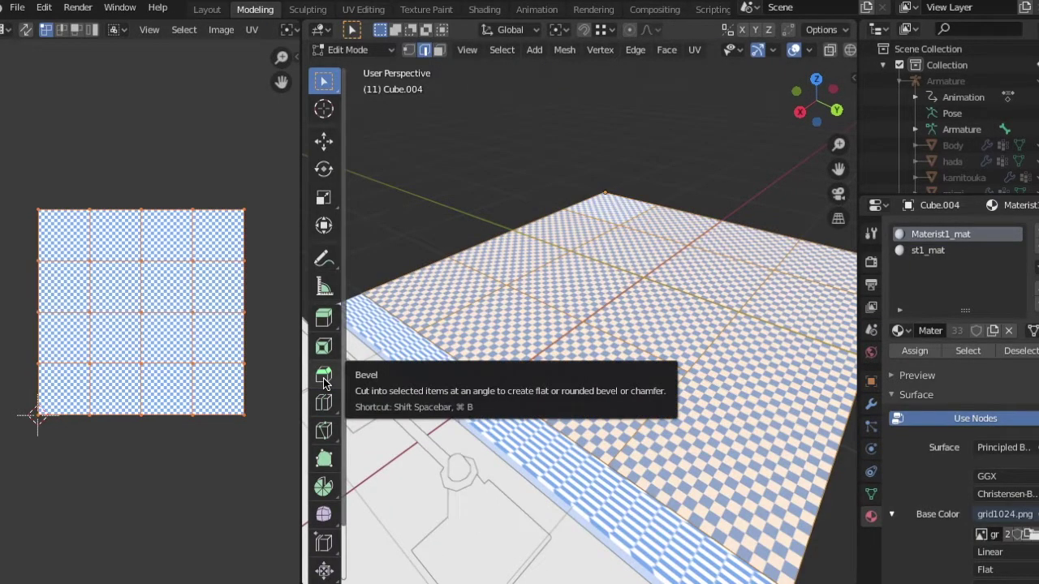
pyautogui.press('s')
pyautogui.click(223, 495)
pyautogui.press('g')
pyautogui.click(143, 390)
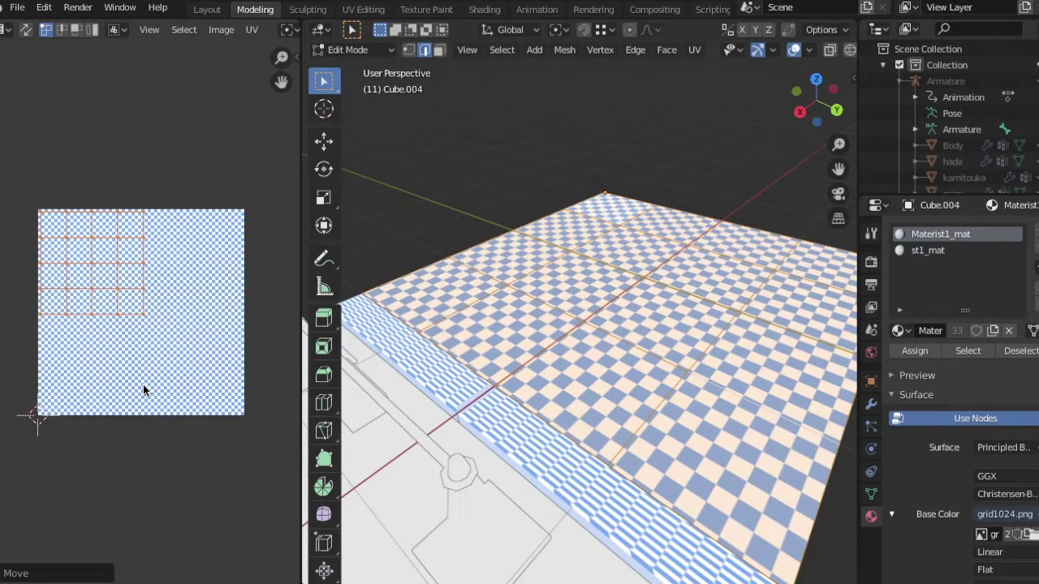
# - Project the curb segment's UVs from the top view
pyautogui.press('Tab')
pyautogui.click(542, 426)
pyautogui.press('Tab')
pyautogui.moveTo(542, 426); pyautogui.dragTo(603, 270, button='middle')
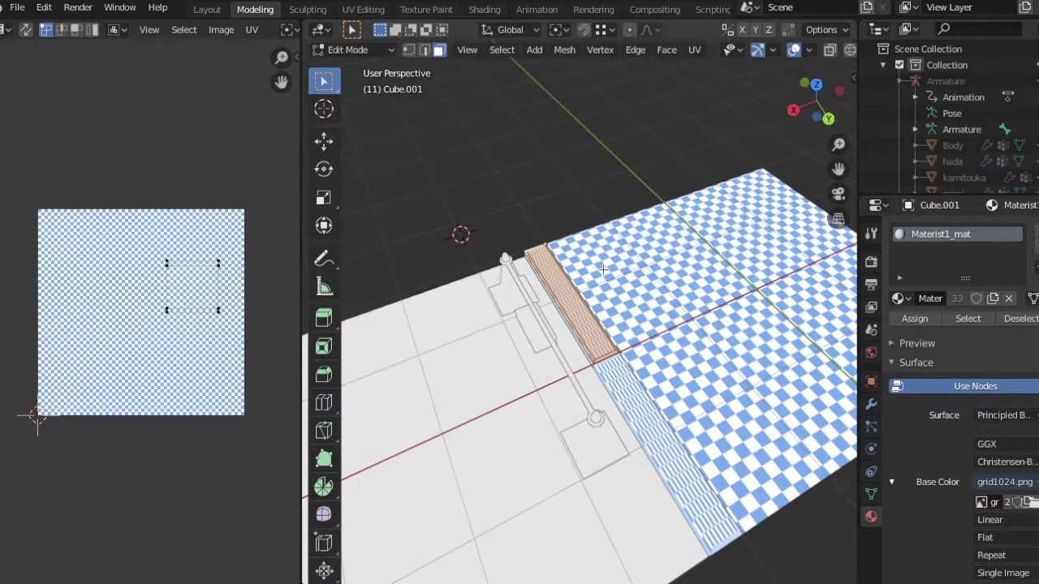
pyautogui.click(467, 50)
pyautogui.click(707, 260)
pyautogui.press('u')
pyautogui.click(742, 223)
# - Project the UVs of the curb segment's outer side face from the side view
pyautogui.scroll(4, 644, 362)
pyautogui.moveTo(645, 362); pyautogui.dragTo(560, 268, button='middle')
pyautogui.click(467, 51)
pyautogui.click(684, 336)
pyautogui.click(468, 50)
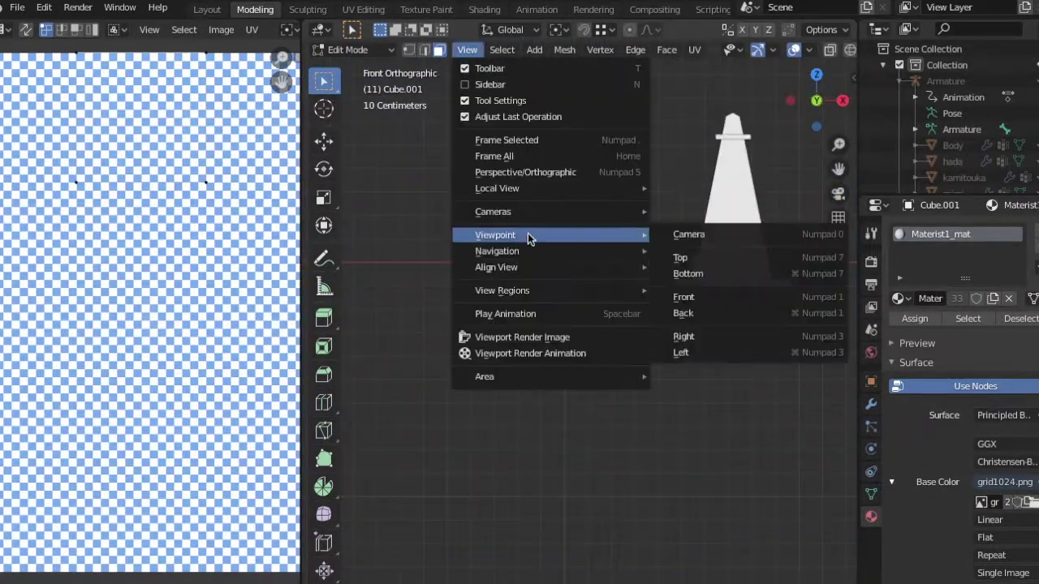
pyautogui.click(684, 350)
pyautogui.click(695, 50)
pyautogui.click(743, 218)
pyautogui.moveTo(616, 325); pyautogui.dragTo(568, 308, button='middle')
pyautogui.scroll(-3, 42, 259)
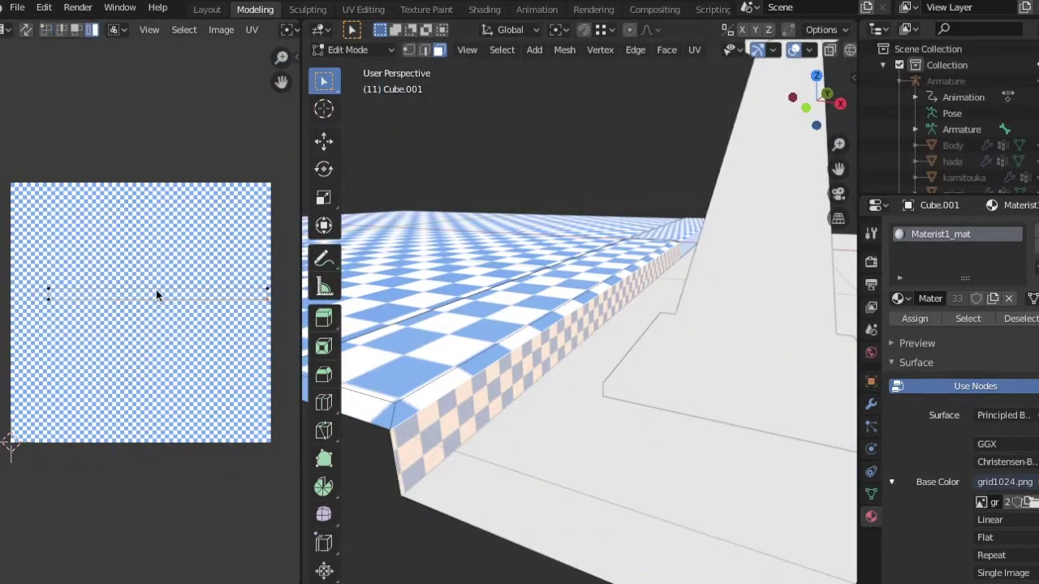
# - Scale down the UV strip of the curb's side face so its checkers match the top surface
pyautogui.click(157, 292)
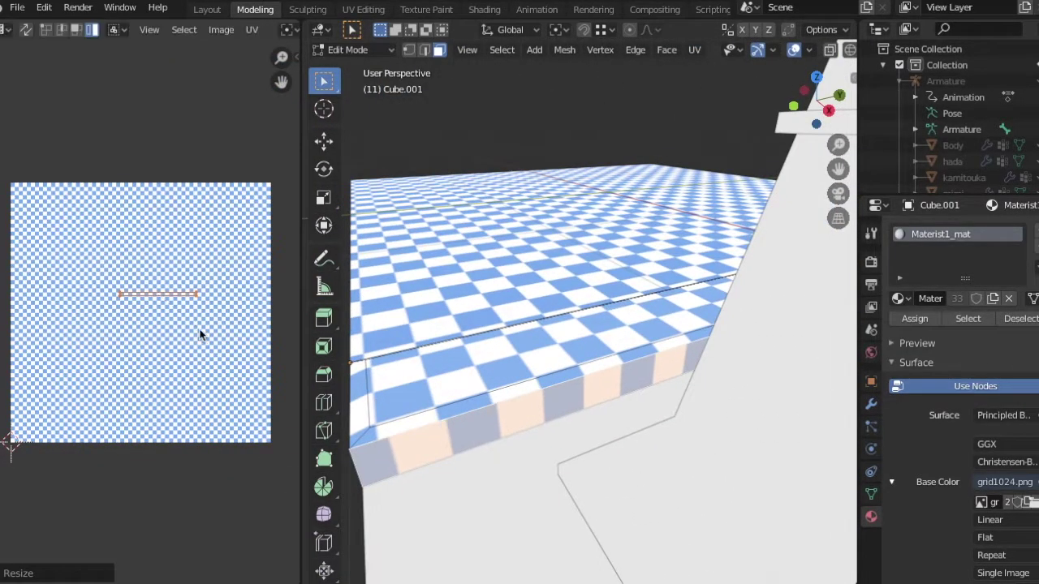
pyautogui.click(232, 346)
pyautogui.scroll(1, 229, 347)
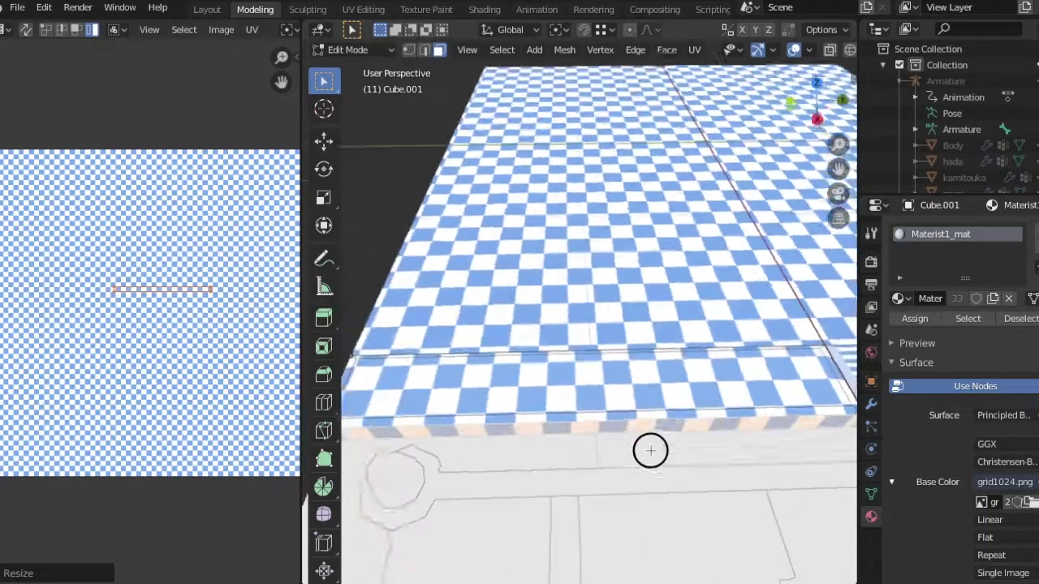
# - Duplicate the UV-mapped curb segment and move the copy along the curb's length
pyautogui.press('Tab')
pyautogui.moveTo(639, 404); pyautogui.dragTo(638, 336, button='middle')
pyautogui.hotkey('shift', 'd')
pyautogui.click(712, 331)
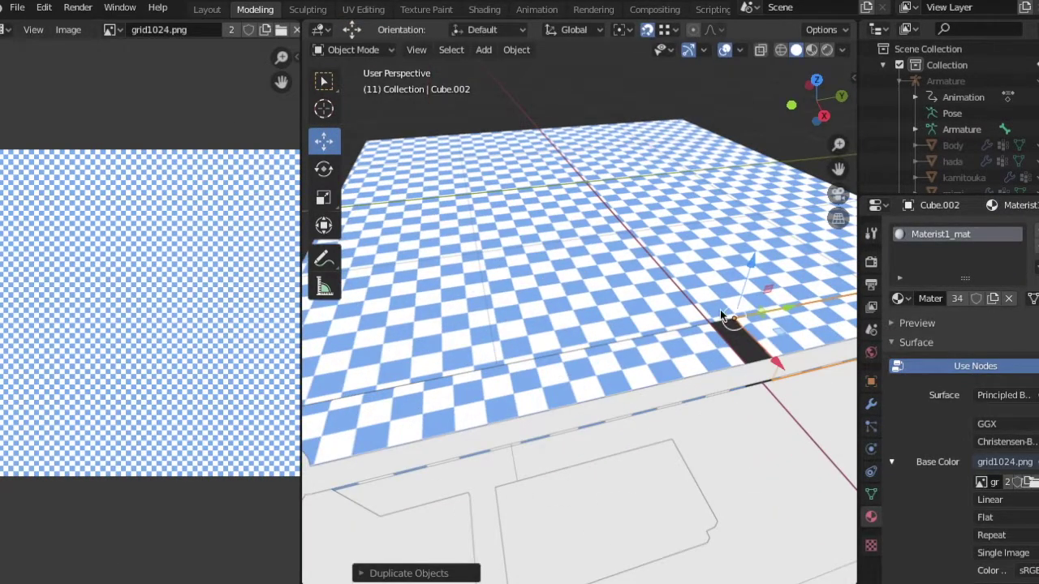
# - Assign the existing checker material Materist1_mat to the concrete block and the barrier's connecting bar
pyautogui.press('n')
pyautogui.press('n')
pyautogui.moveTo(720, 309); pyautogui.dragTo(661, 374, button='middle')
pyautogui.click(662, 374)
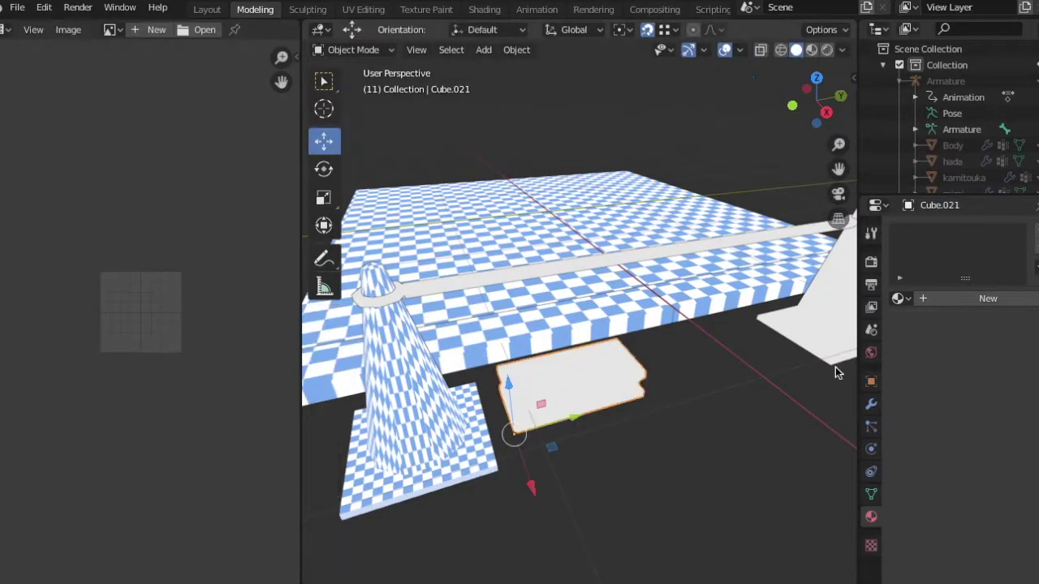
pyautogui.click(824, 388)
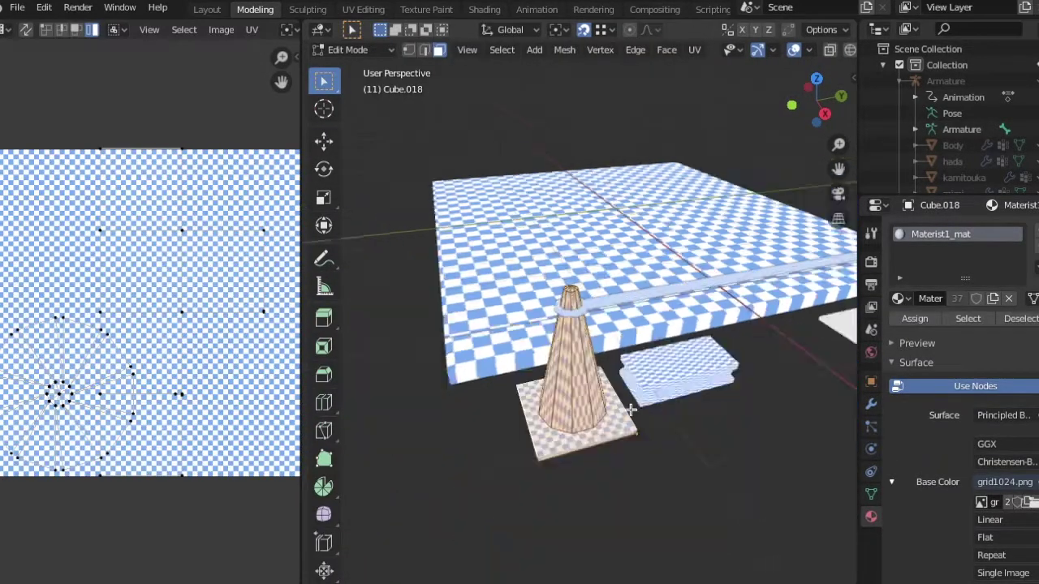
# - Project the traffic cone body's UVs from the right view
pyautogui.scroll(3, 631, 410)
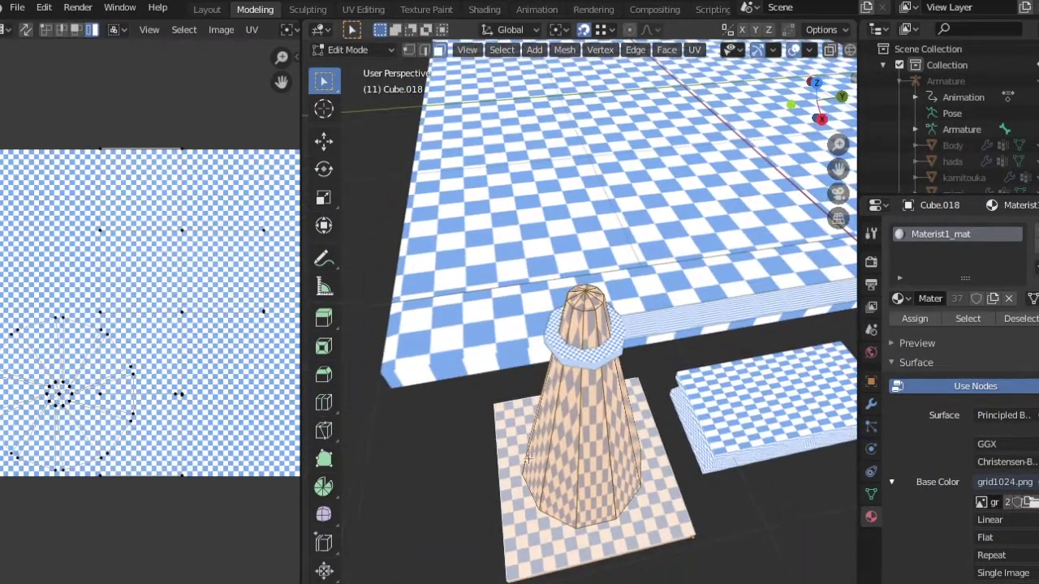
pyautogui.moveTo(586, 341); pyautogui.dragTo(586, 300, button='middle')
pyautogui.moveTo(493, 285); pyautogui.dragTo(672, 188, button='middle')
pyautogui.scroll(2, 84, 410)
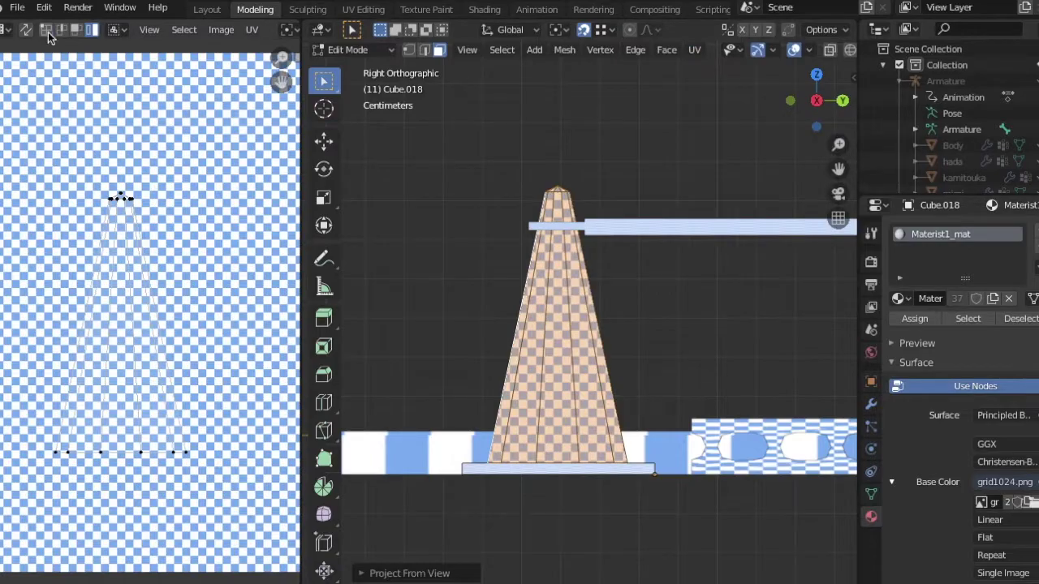
# - Spread the outer vertex columns of the cone body's UVs along X to reduce stretching at its silhouette
pyautogui.press('s')
pyautogui.press('x')
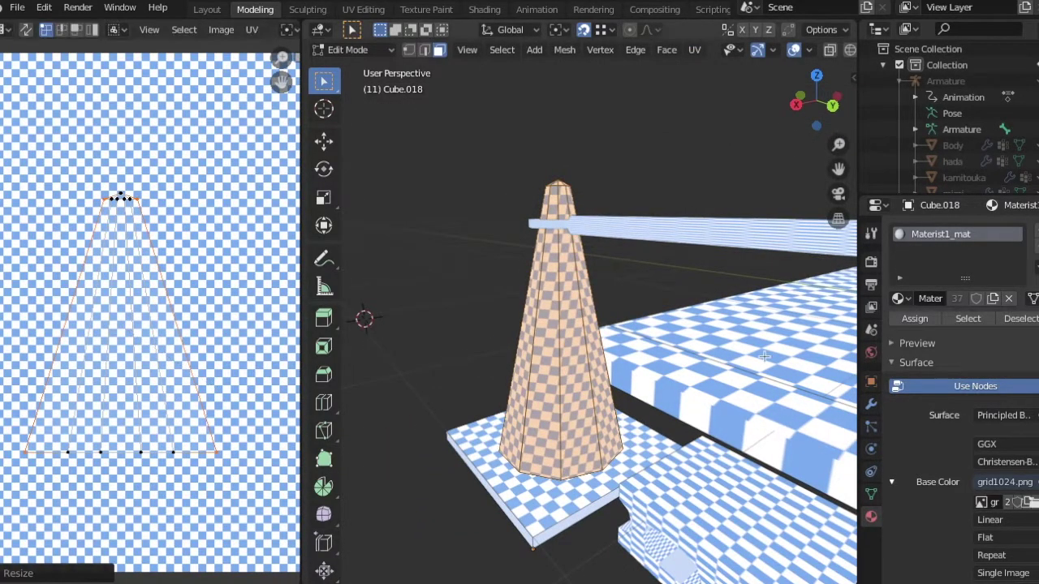
pyautogui.moveTo(763, 356); pyautogui.dragTo(730, 422, button='middle')
pyautogui.scroll(3, 218, 207)
# - Adjust the cone tip's UV vertices and scale down the cone body's UVs to match the sidewalk checkers
pyautogui.moveTo(238, 241); pyautogui.dragTo(238, 379, button='middle')
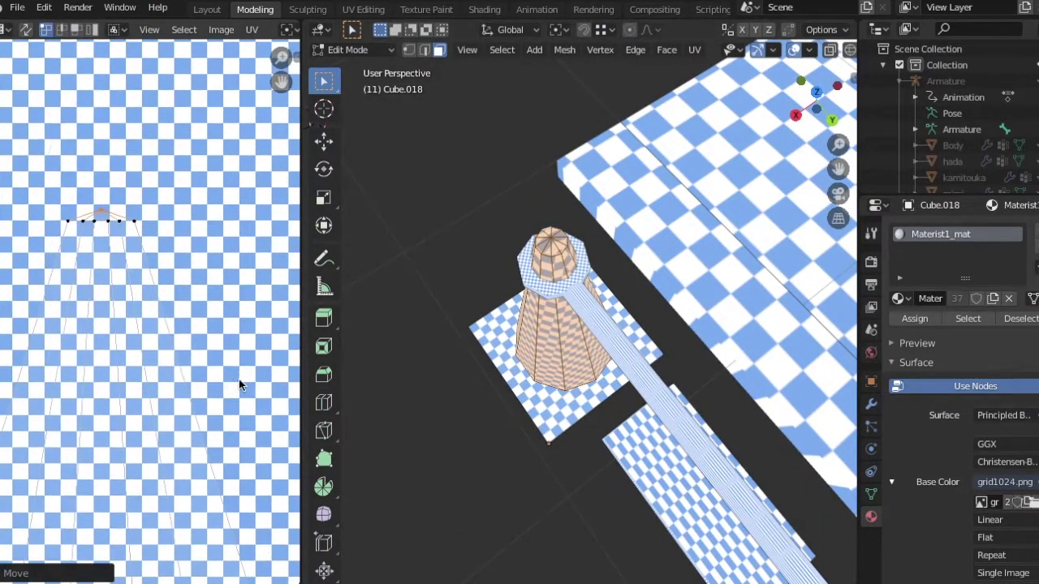
pyautogui.moveTo(568, 349); pyautogui.dragTo(686, 353, button='middle')
pyautogui.scroll(-3, 237, 524)
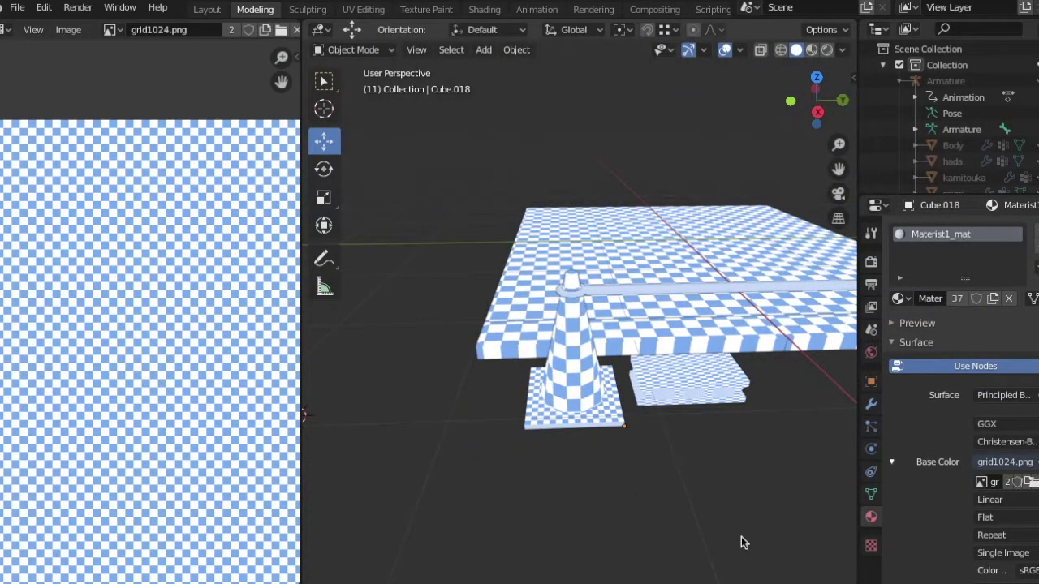
# - Unwrap the cone's square base with Smart UV Project at an angle limit of 66 and scale down its UVs
pyautogui.moveTo(741, 537); pyautogui.dragTo(618, 433, button='middle')
pyautogui.press('Tab')
pyautogui.scroll(4, 621, 476)
pyautogui.click(694, 49)
pyautogui.click(722, 82)
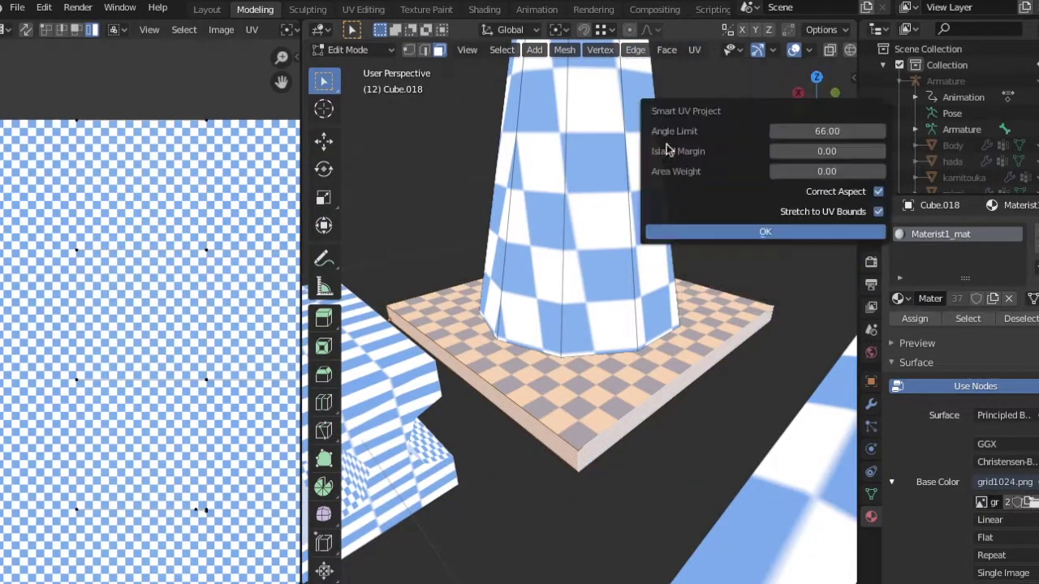
pyautogui.click(765, 230)
pyautogui.scroll(-5, 129, 412)
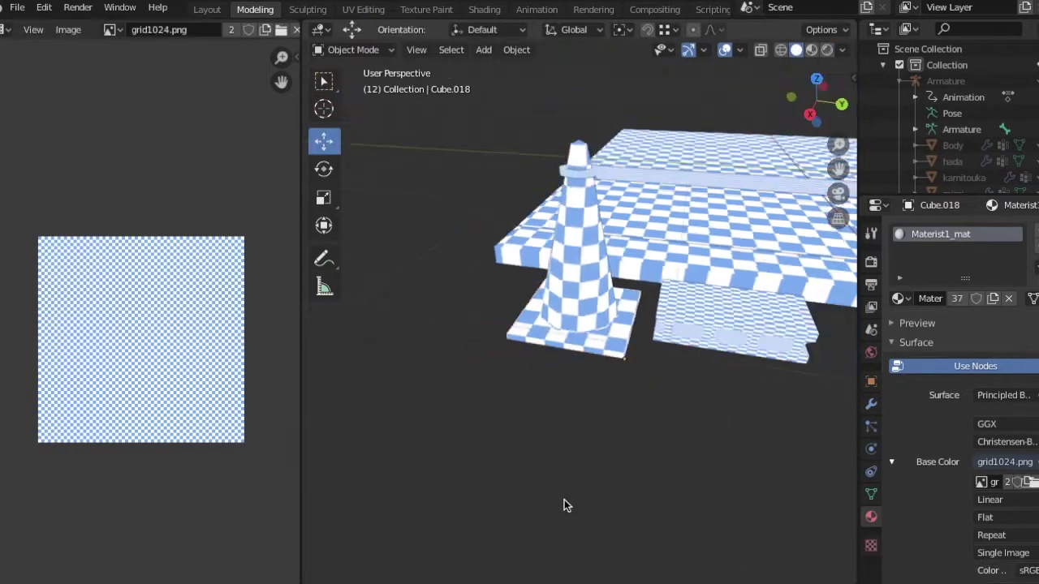
# - Move the base's side-face UV strips along X away from the top face and stack them on each other
pyautogui.moveTo(564, 499); pyautogui.dragTo(623, 454, button='middle')
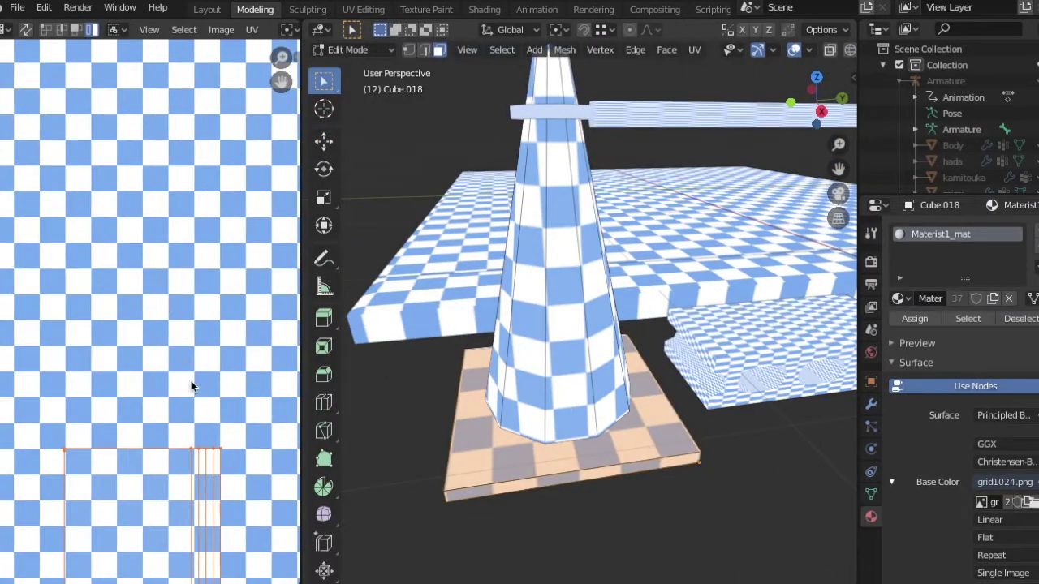
pyautogui.moveTo(191, 387); pyautogui.dragTo(219, 261, button='middle')
pyautogui.scroll(1, 220, 260)
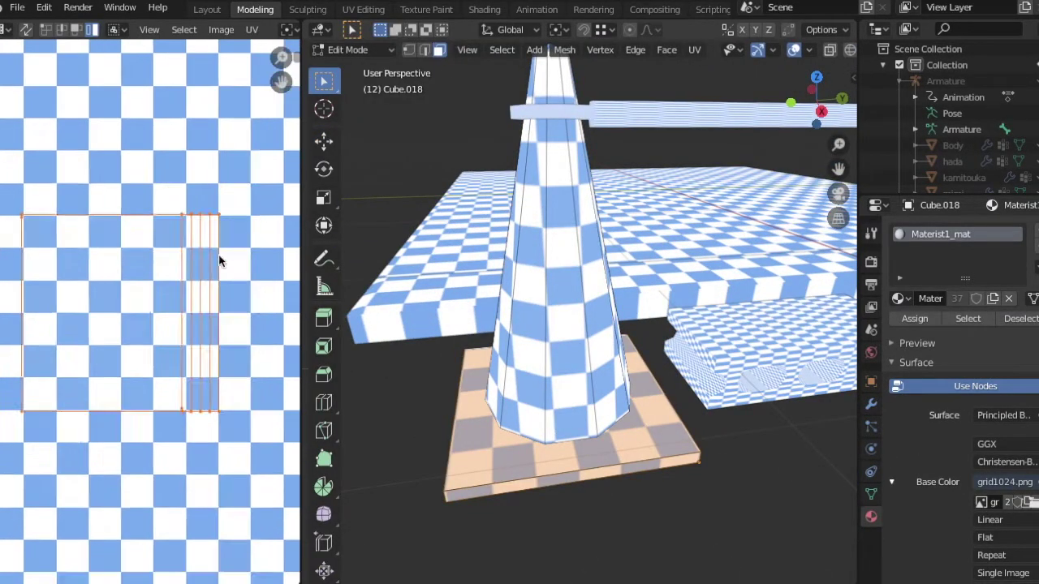
pyautogui.press('g')
pyautogui.press('x')
pyautogui.scroll(2, 140, 258)
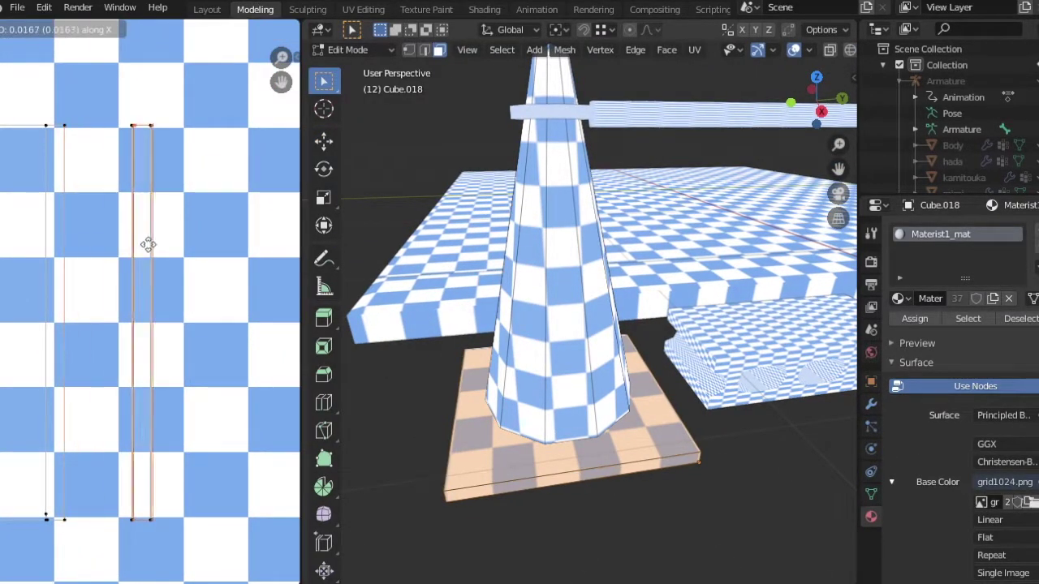
pyautogui.click(129, 219)
pyautogui.scroll(4, 143, 334)
pyautogui.moveTo(520, 455); pyautogui.dragTo(656, 509, button='middle')
pyautogui.scroll(3, 574, 422)
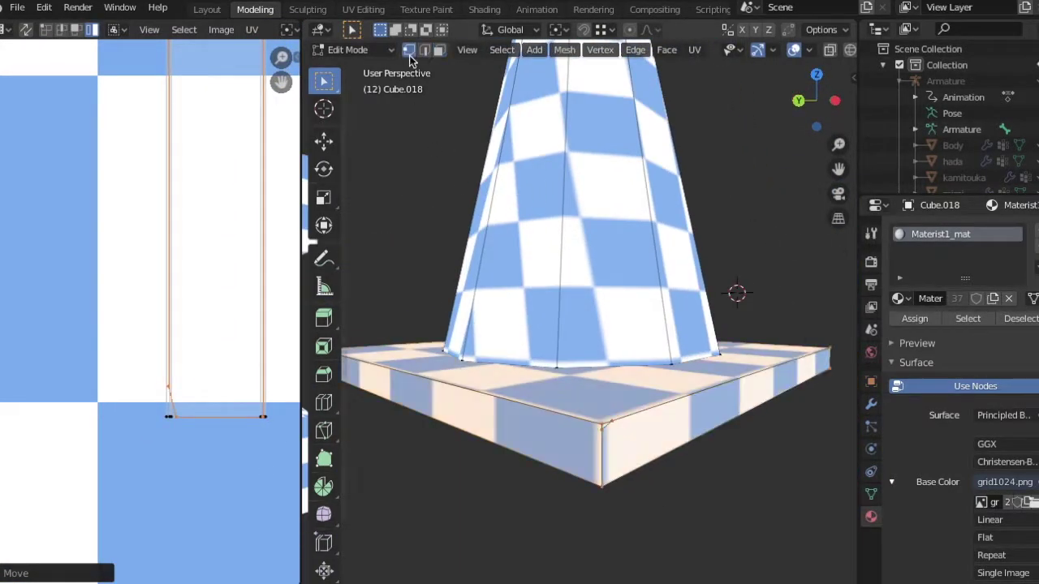
# - Examine the corner vertex of the cone's base and its UV strips up close
pyautogui.click(601, 423)
pyautogui.press('KP_Decimal')
pyautogui.moveTo(592, 357); pyautogui.dragTo(594, 415, button='middle')
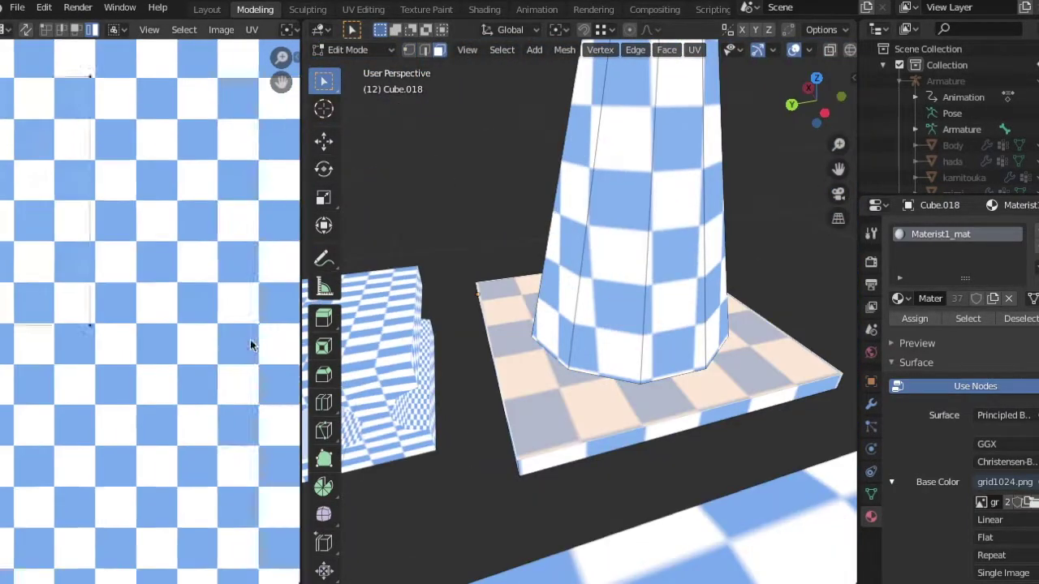
pyautogui.scroll(-3, 250, 343)
pyautogui.scroll(3, 221, 367)
pyautogui.moveTo(226, 270); pyautogui.dragTo(250, 319, button='middle')
pyautogui.moveTo(568, 373); pyautogui.dragTo(454, 365, button='middle')
pyautogui.moveTo(274, 320); pyautogui.dragTo(253, 325, button='middle')
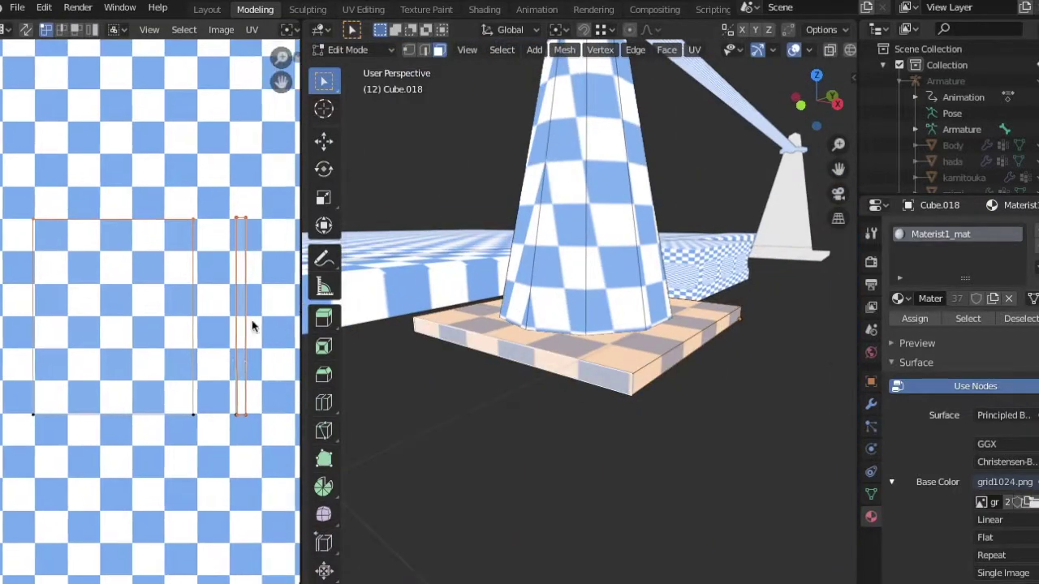
# - Move the base's top-face UV island to the other side of the stacked side strips
pyautogui.hotkey('ctrl', 'i')
pyautogui.scroll(-3, 190, 292)
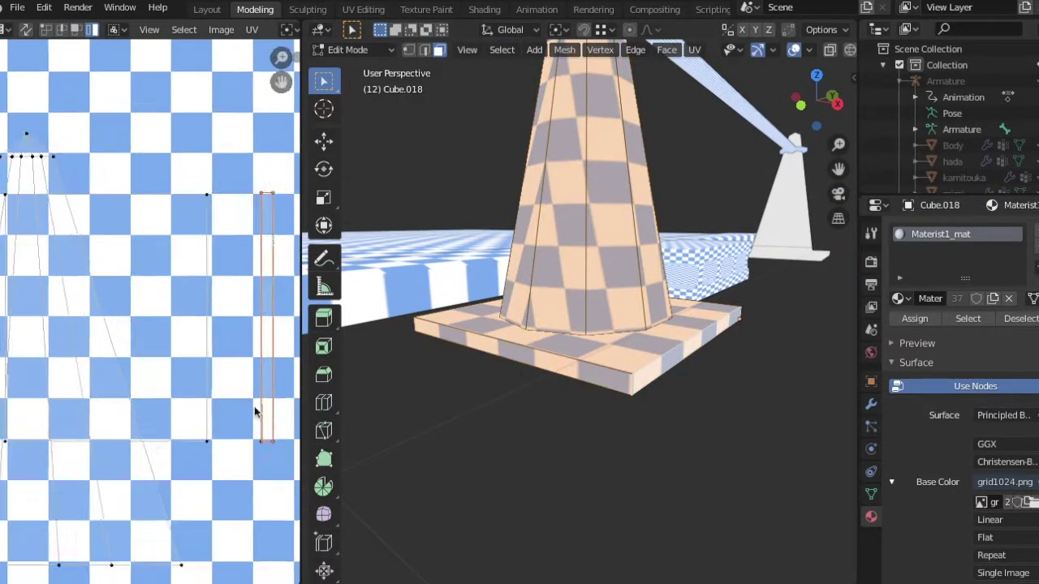
pyautogui.moveTo(186, 293); pyautogui.dragTo(279, 327)
pyautogui.scroll(7, 173, 316)
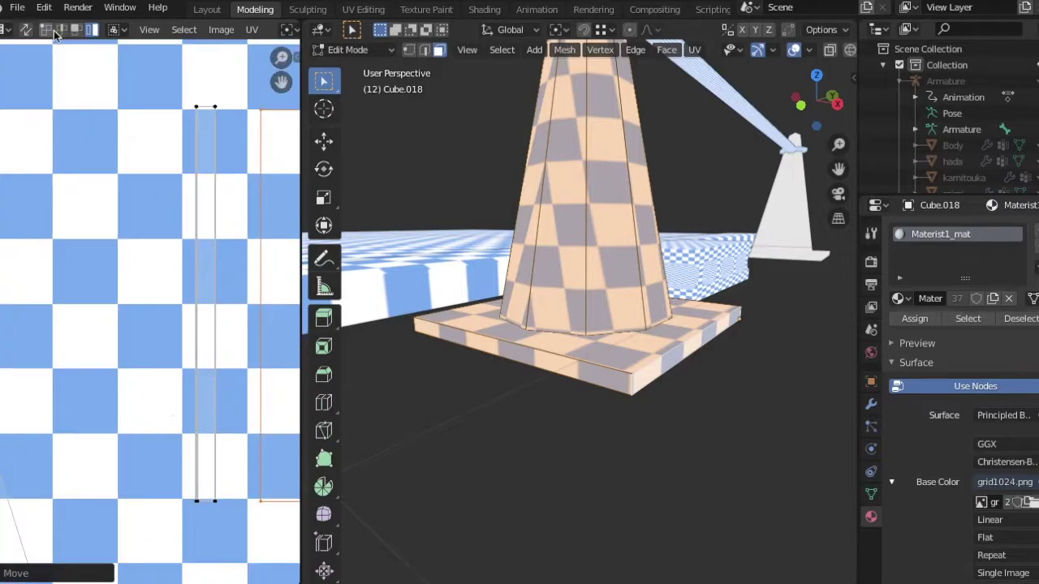
# - Limit the mesh selection to the cone's base so only its UVs are available for editing
pyautogui.click(184, 29)
pyautogui.scroll(6, 214, 163)
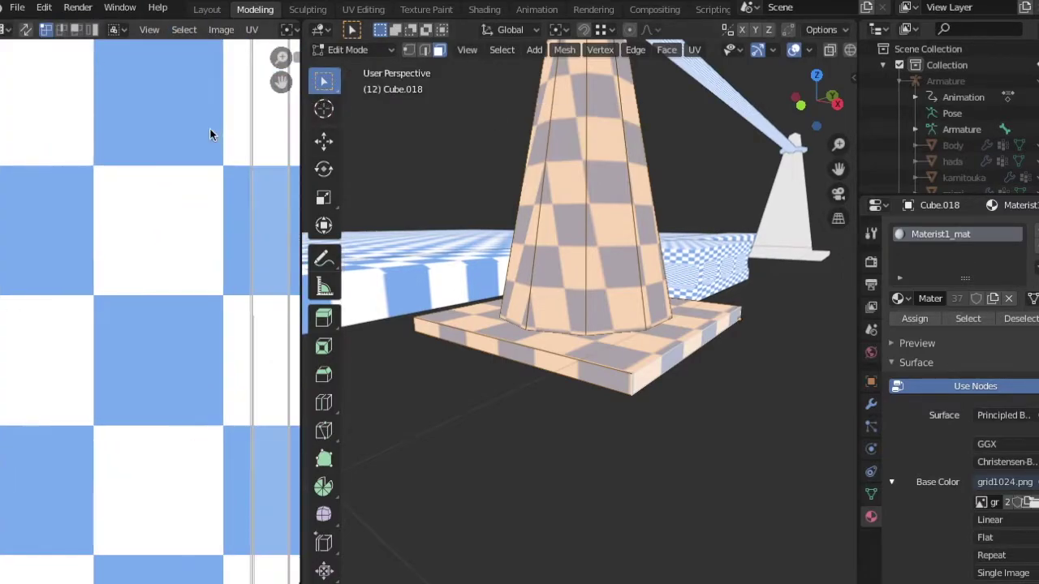
pyautogui.scroll(4, 203, 260)
pyautogui.click(318, 89)
pyautogui.click(381, 87)
pyautogui.click(520, 422)
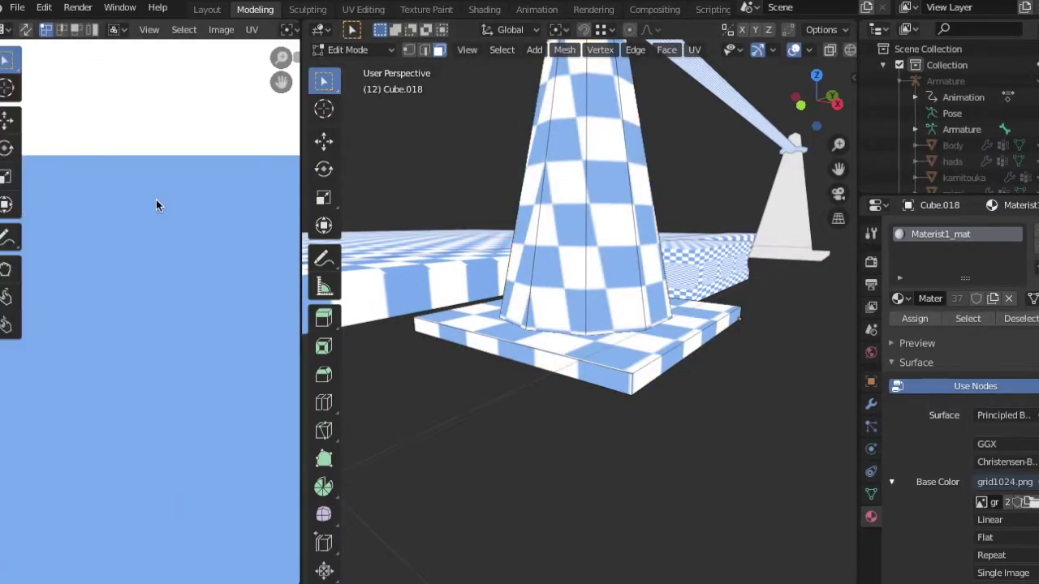
pyautogui.scroll(-4, 155, 199)
pyautogui.click(501, 49)
pyautogui.click(675, 271)
# - Align one long edge of the stacked side-strip UVs by moving its vertices and scaling them along X
pyautogui.scroll(4, 237, 238)
pyautogui.scroll(-4, 201, 361)
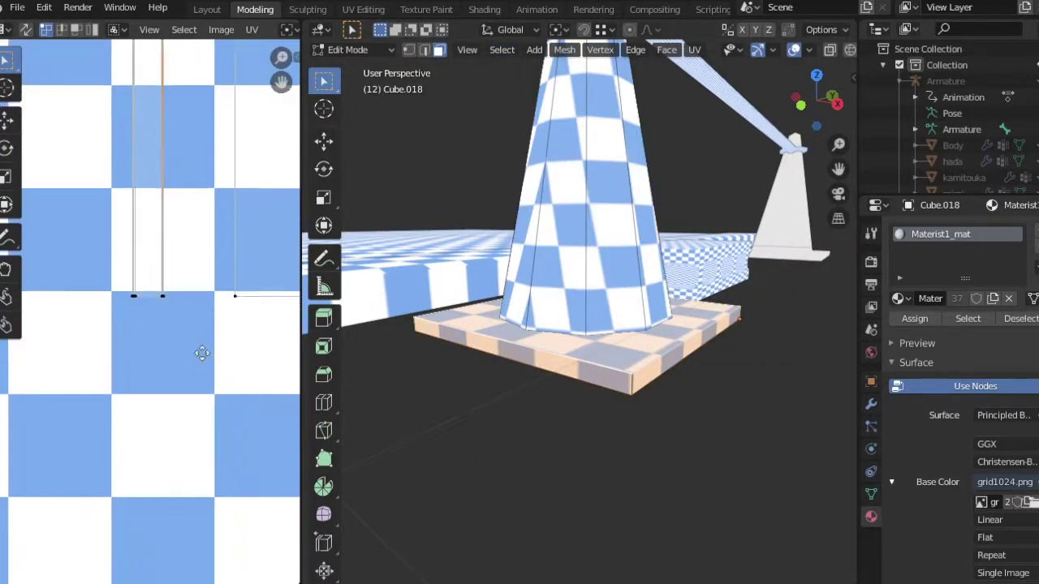
pyautogui.click(171, 453)
pyautogui.scroll(4, 171, 452)
pyautogui.scroll(-4, 226, 376)
pyautogui.scroll(4, 226, 376)
pyautogui.press('s')
pyautogui.press('x')
pyautogui.click(192, 297)
pyautogui.scroll(-4, 192, 297)
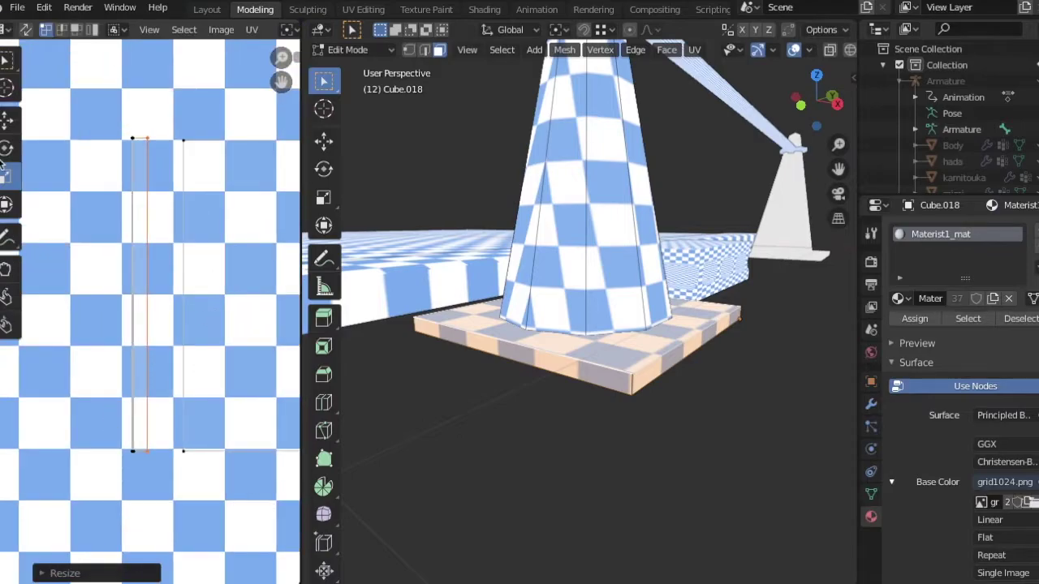
# - Align the opposite edge of the side-strip UVs along X and move the strips beside the base's top-face island
pyautogui.press('s')
pyautogui.press('x')
pyautogui.click(118, 260)
pyautogui.click(195, 360)
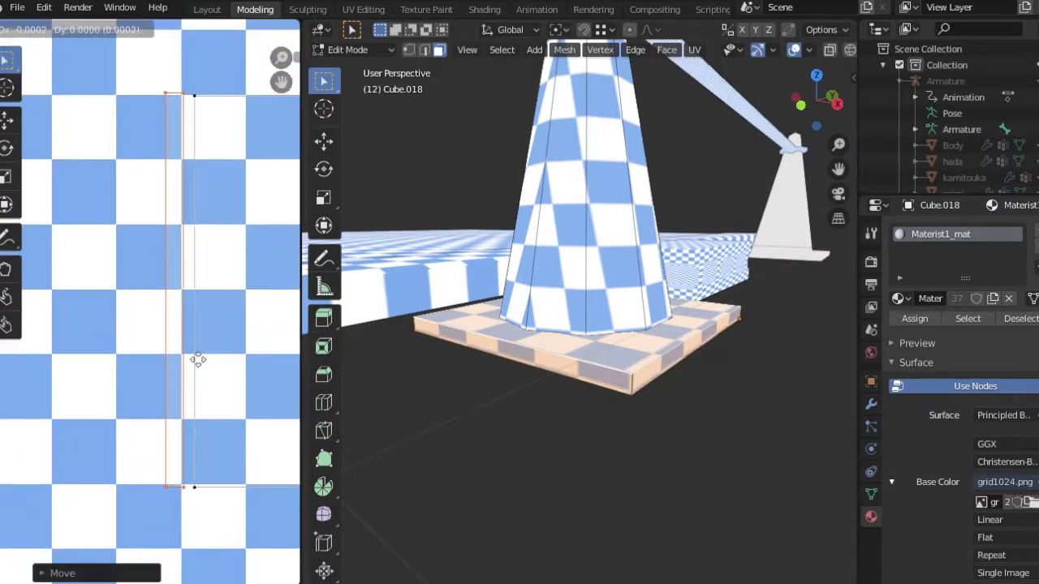
pyautogui.scroll(-3, 197, 371)
pyautogui.press('Tab')
# - Replace the barrier's far cone with a copy of the UV-mapped cone moved along Y to the bar's other end
pyautogui.moveTo(582, 462); pyautogui.dragTo(527, 401, button='middle')
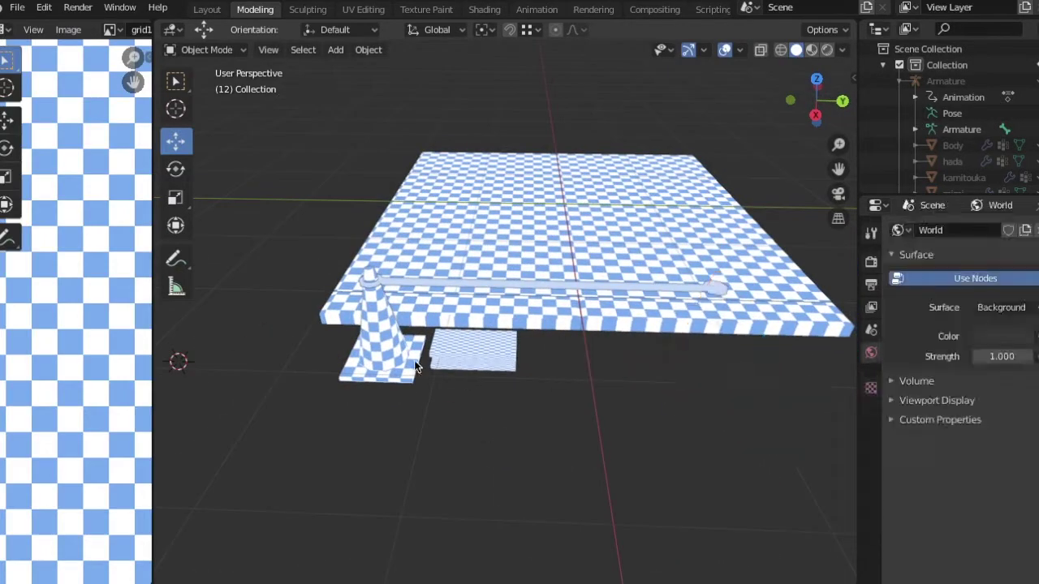
pyautogui.press('g')
pyautogui.press('y')
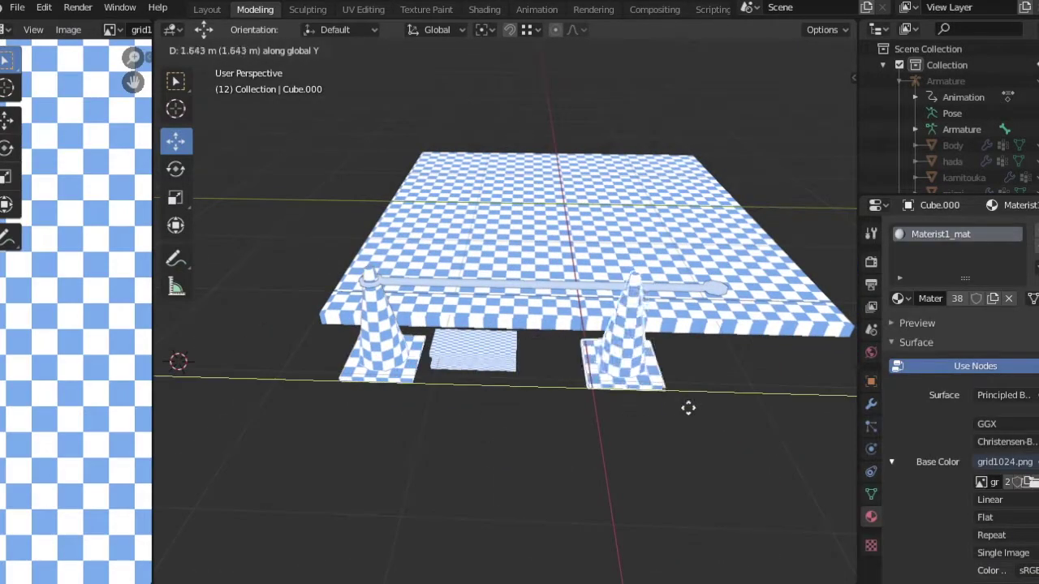
pyautogui.click(700, 392)
# - Project the concrete block's top-face UVs from the top view and scale them to match the surrounding checkers
pyautogui.press('KP_Decimal')
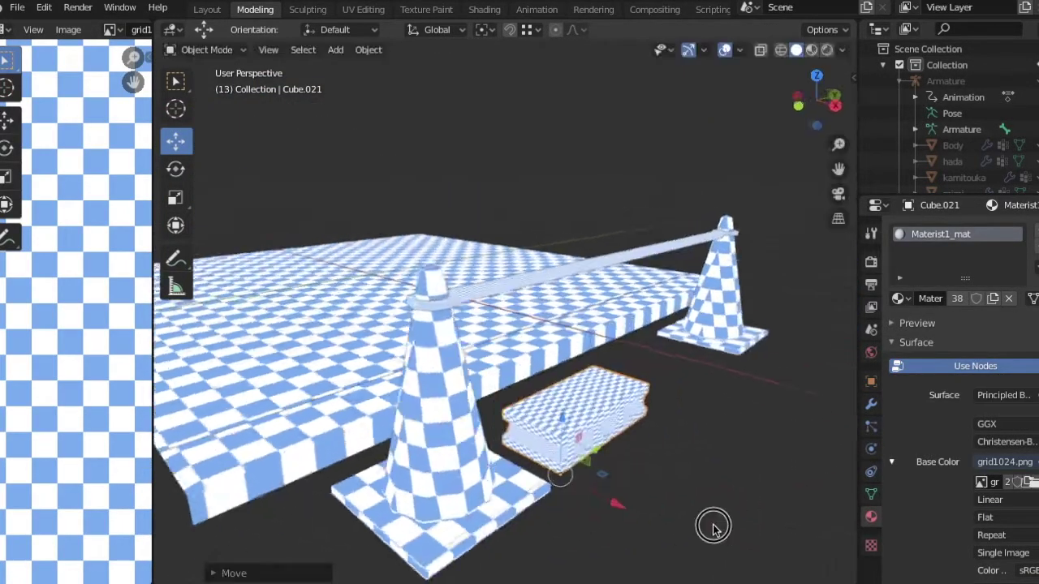
pyautogui.press('Tab')
pyautogui.press('KP_Decimal')
pyautogui.moveTo(714, 487); pyautogui.dragTo(617, 325, button='middle')
pyautogui.click(328, 51)
pyautogui.moveTo(336, 232)
pyautogui.click(590, 276)
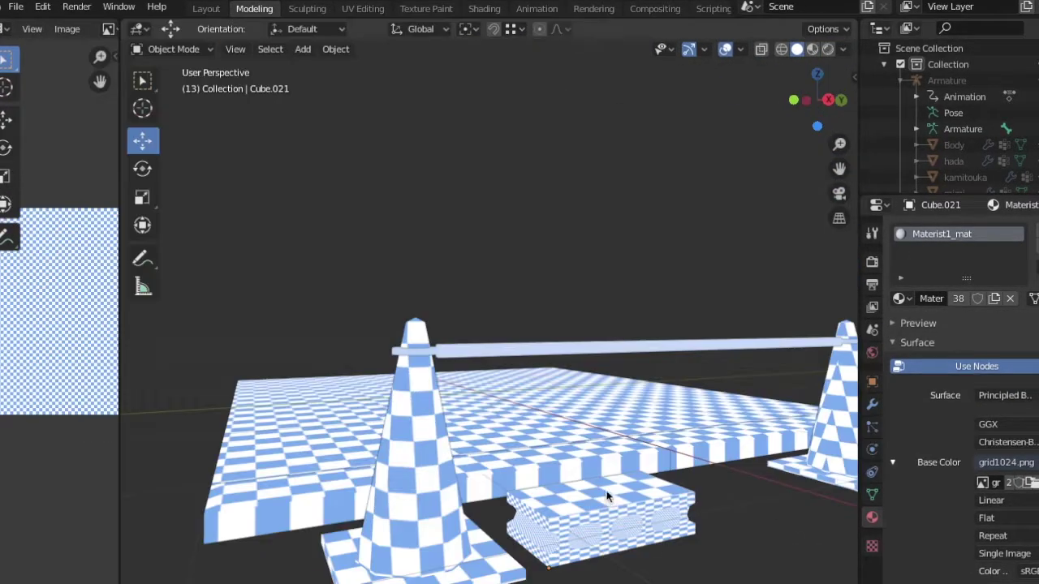
# - Project the UVs of the block's perforated side faces from the right view and scale them down
pyautogui.press('Tab')
pyautogui.press('KP_Decimal')
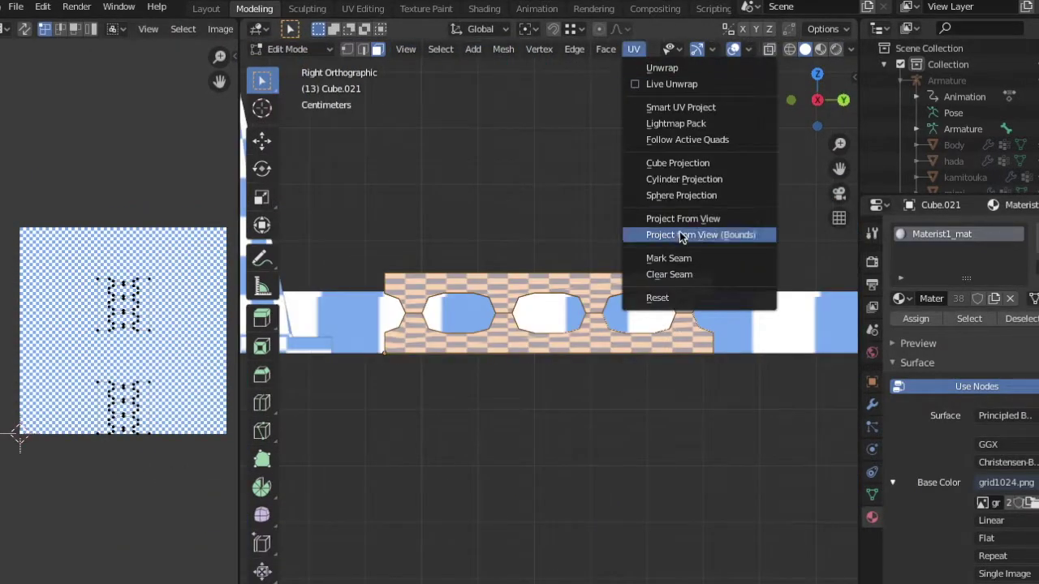
pyautogui.click(695, 234)
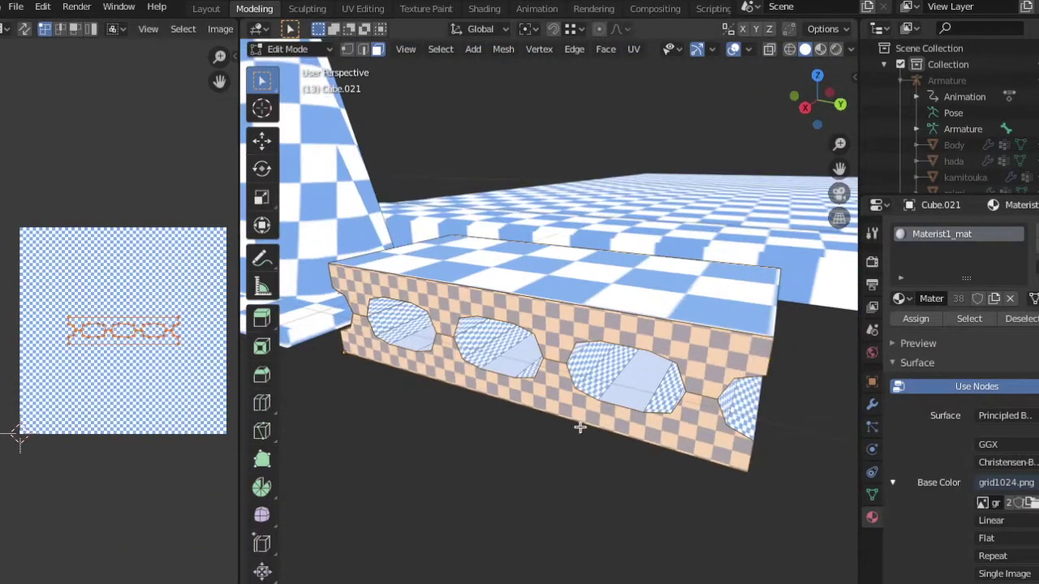
pyautogui.scroll(2, 162, 454)
pyautogui.press('s')
pyautogui.click(138, 414)
# - Project the UVs of the block's end faces from a straight-on view and scale them down to match
pyautogui.moveTo(503, 381); pyautogui.dragTo(552, 325, button='middle')
pyautogui.scroll(-6, 617, 347)
pyautogui.click(406, 49)
pyautogui.moveTo(454, 235)
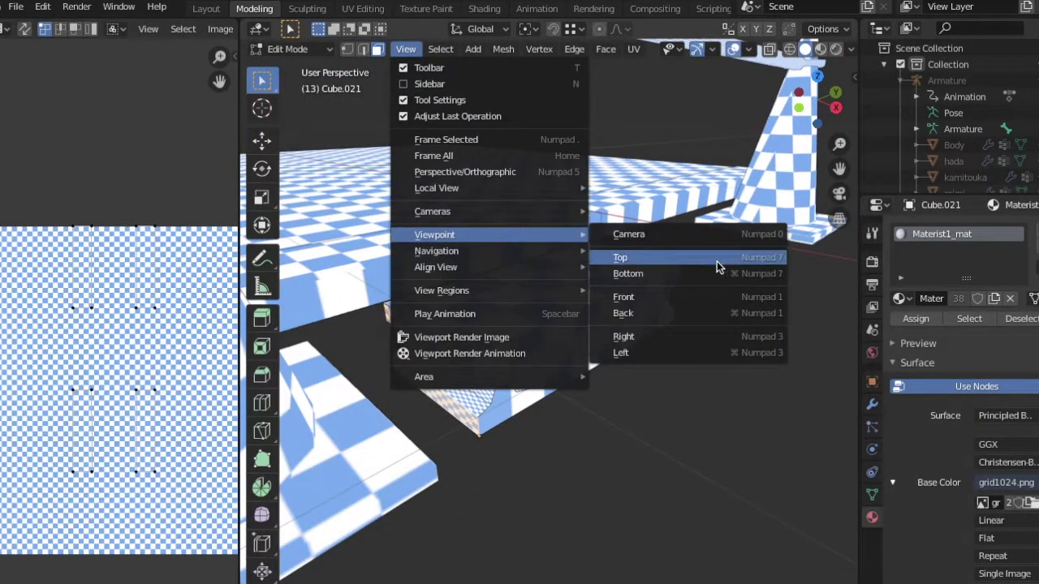
pyautogui.click(716, 257)
pyautogui.press('u')
pyautogui.click(709, 216)
pyautogui.moveTo(709, 215); pyautogui.dragTo(487, 325, button='middle')
pyautogui.click(121, 432)
pyautogui.scroll(4, 515, 413)
pyautogui.moveTo(515, 413); pyautogui.dragTo(637, 422, button='middle')
pyautogui.scroll(-3, 601, 422)
# - Select the inner faces of the block's holes and project their UVs from the top view
pyautogui.press('Tab')
pyautogui.press('Tab')
pyautogui.scroll(8, 637, 422)
pyautogui.press('c')
pyautogui.moveTo(663, 374); pyautogui.dragTo(497, 330, button='middle')
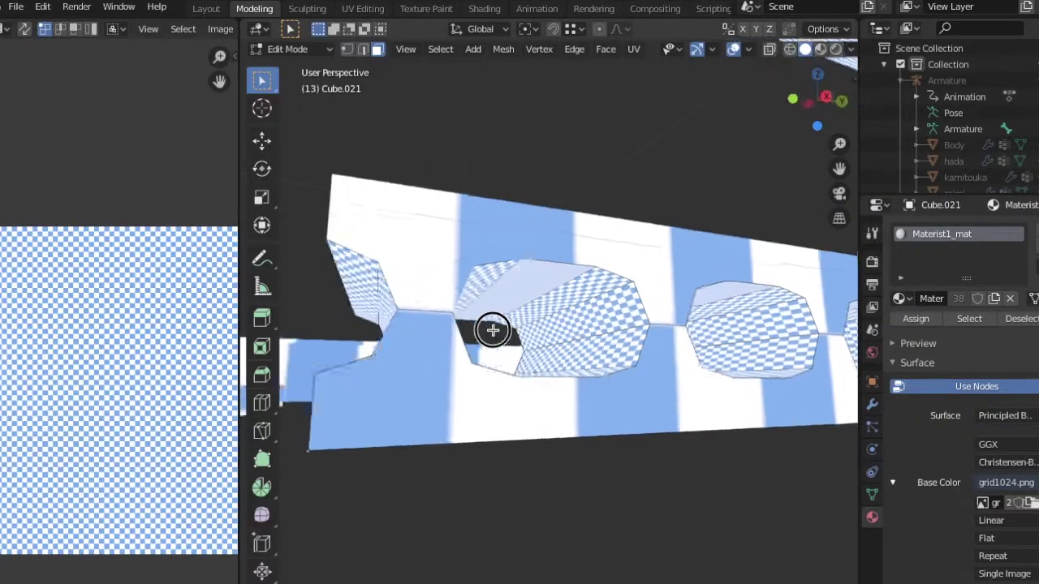
pyautogui.moveTo(480, 415); pyautogui.dragTo(670, 369, button='middle')
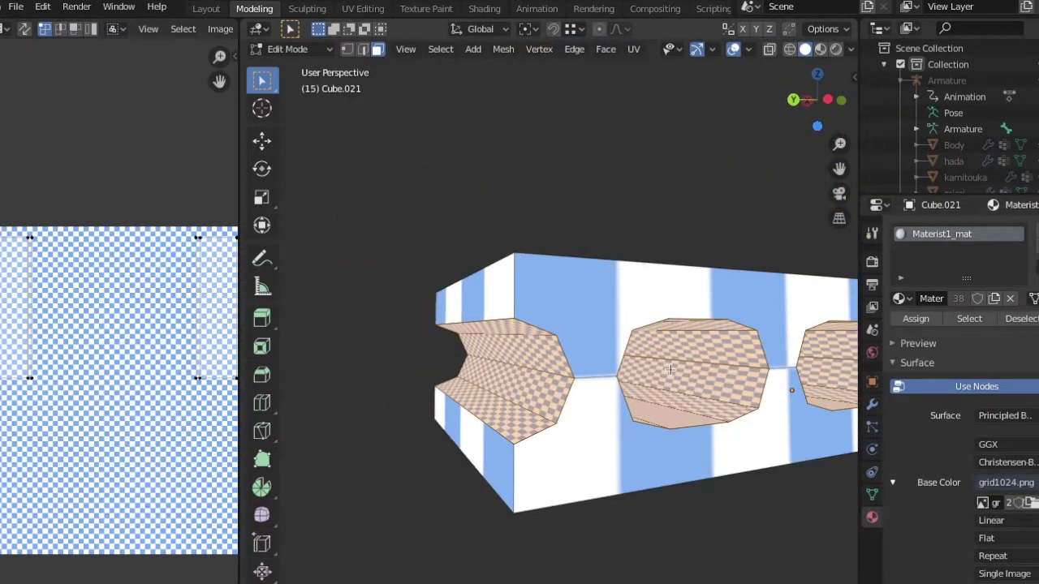
pyautogui.moveTo(535, 383); pyautogui.dragTo(518, 364, button='middle')
pyautogui.click(405, 49)
pyautogui.click(637, 253)
pyautogui.press('u')
pyautogui.click(399, 371)
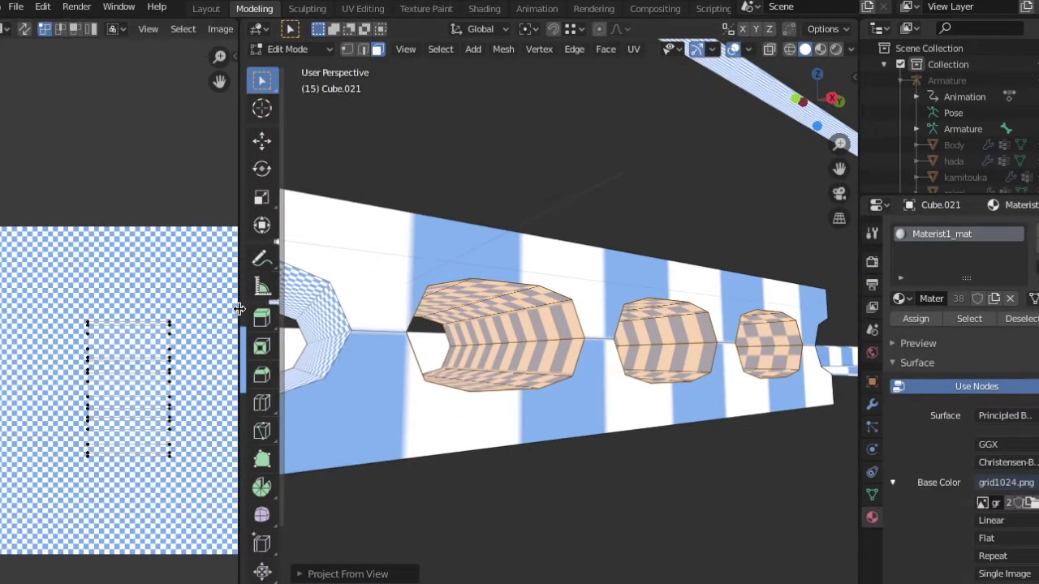
# - Move the UV rows of the block's hole interiors along Y to even out their checker spacing
pyautogui.moveTo(239, 309); pyautogui.dragTo(442, 320)
pyautogui.scroll(2, 285, 382)
pyautogui.scroll(2, 170, 205)
pyautogui.scroll(1, 374, 417)
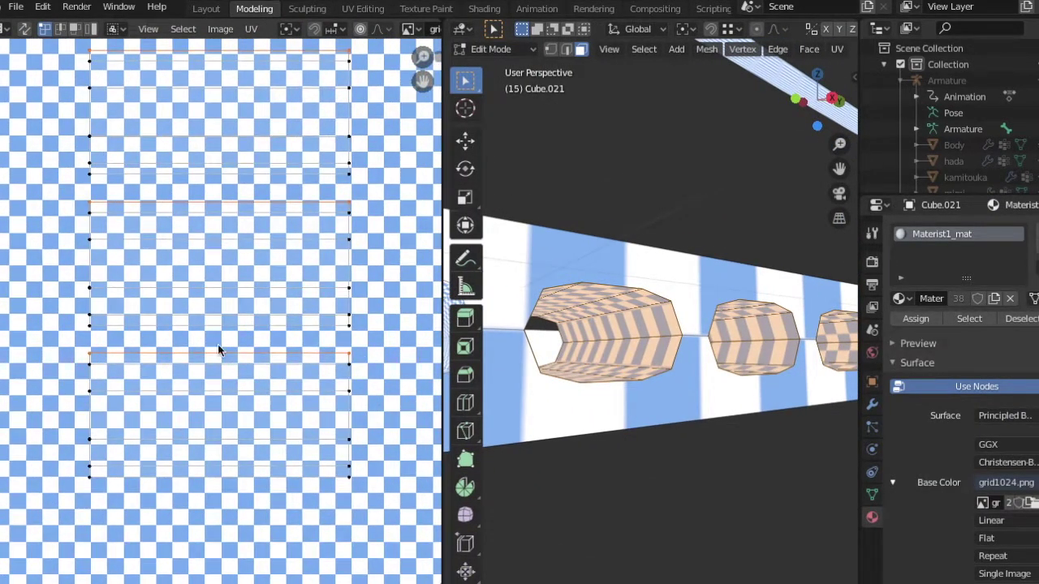
pyautogui.press('g')
pyautogui.press('y')
pyautogui.moveTo(595, 393); pyautogui.dragTo(503, 406, button='middle')
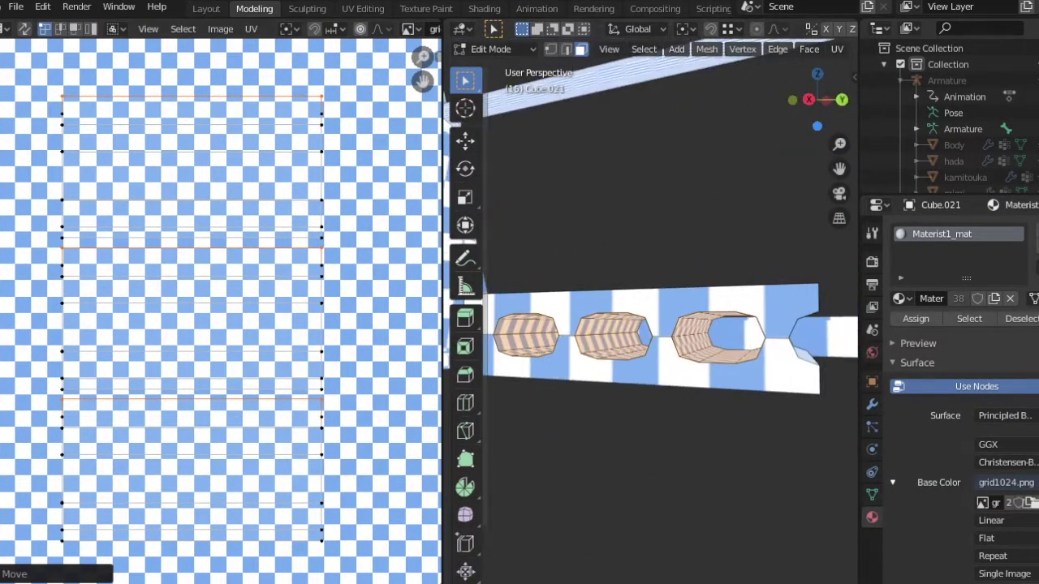
pyautogui.scroll(1, 367, 527)
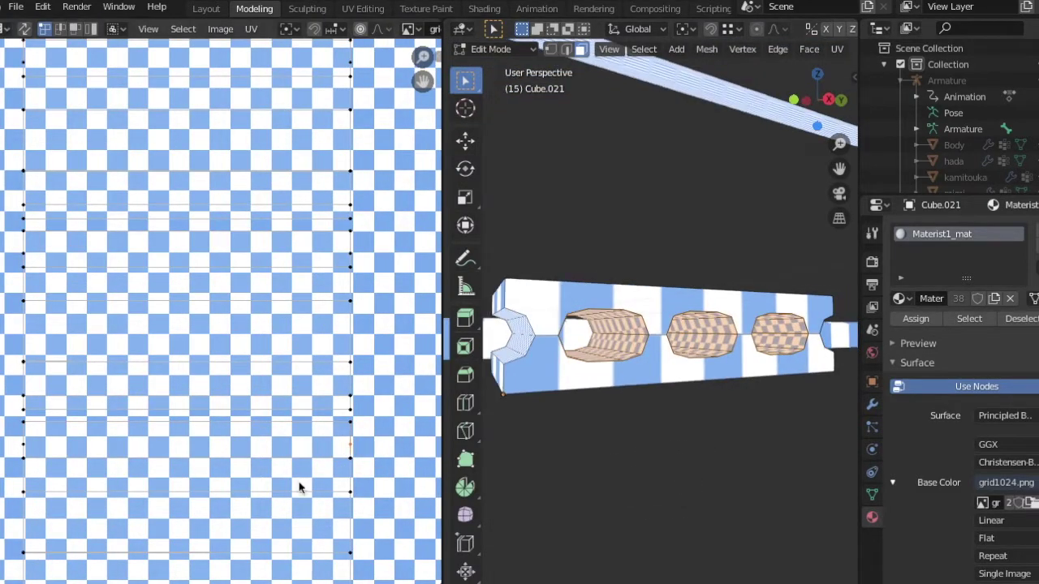
# - Separate the inner faces of one hole from the concrete block into their own object
pyautogui.moveTo(568, 471); pyautogui.dragTo(653, 466, button='middle')
pyautogui.moveTo(568, 430); pyautogui.dragTo(674, 414, button='middle')
pyautogui.click(706, 50)
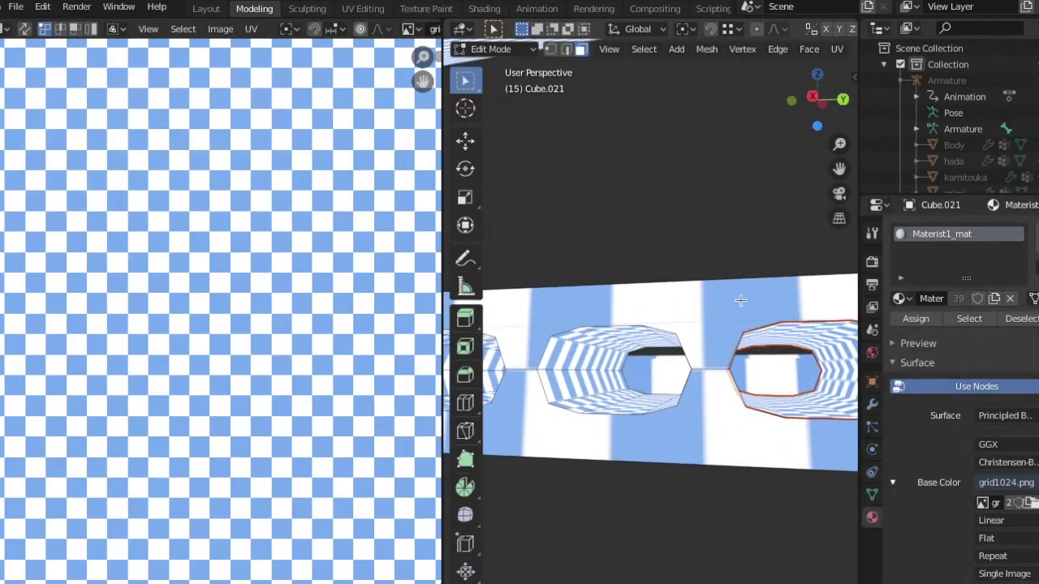
# - Delete the inner faces of the block's other holes
pyautogui.moveTo(738, 371); pyautogui.dragTo(735, 345, button='middle')
pyautogui.press('x')
pyautogui.click(706, 391)
pyautogui.moveTo(706, 390); pyautogui.dragTo(704, 484, button='middle')
pyautogui.keyDown('alt'); pyautogui.keyDown('shift'); pyautogui.click(571, 398); pyautogui.keyUp('shift'); pyautogui.keyUp('alt')
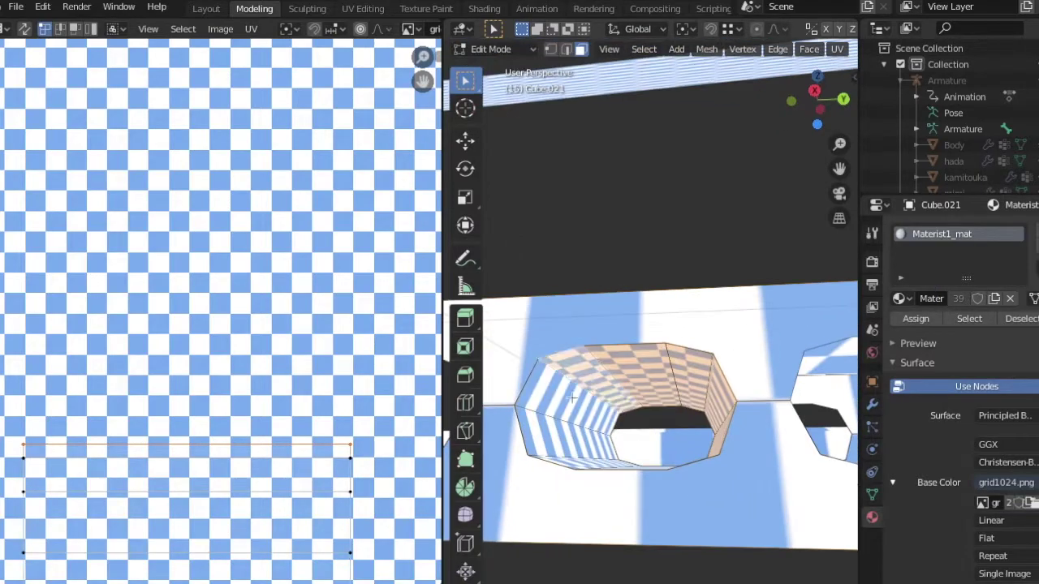
pyautogui.press('x')
pyautogui.click(704, 484)
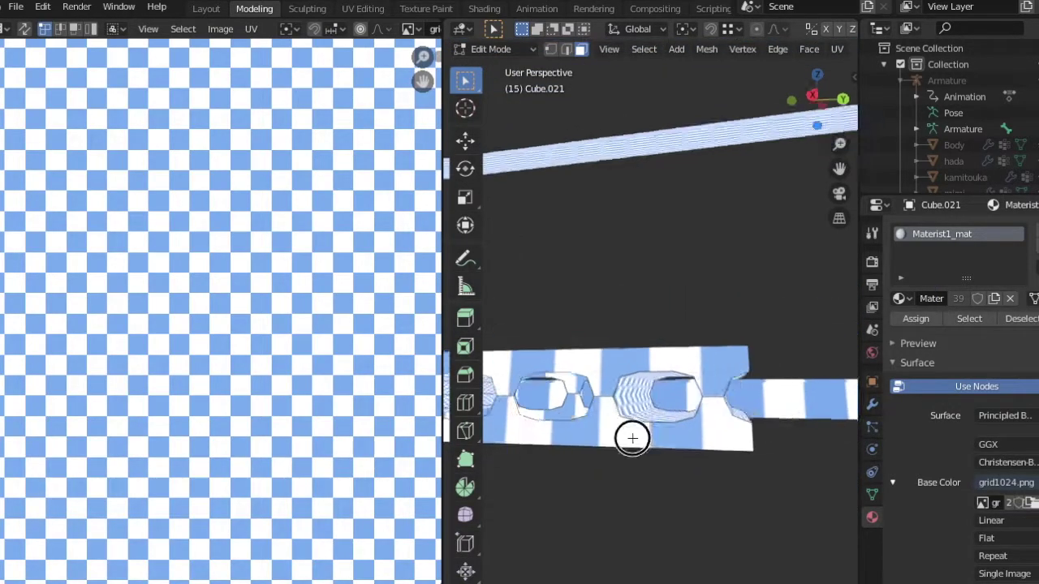
# - Merge the separated hole interior's vertices by distance at 0.01 m
pyautogui.press('l')
pyautogui.moveTo(18, 104); pyautogui.dragTo(196, 114)
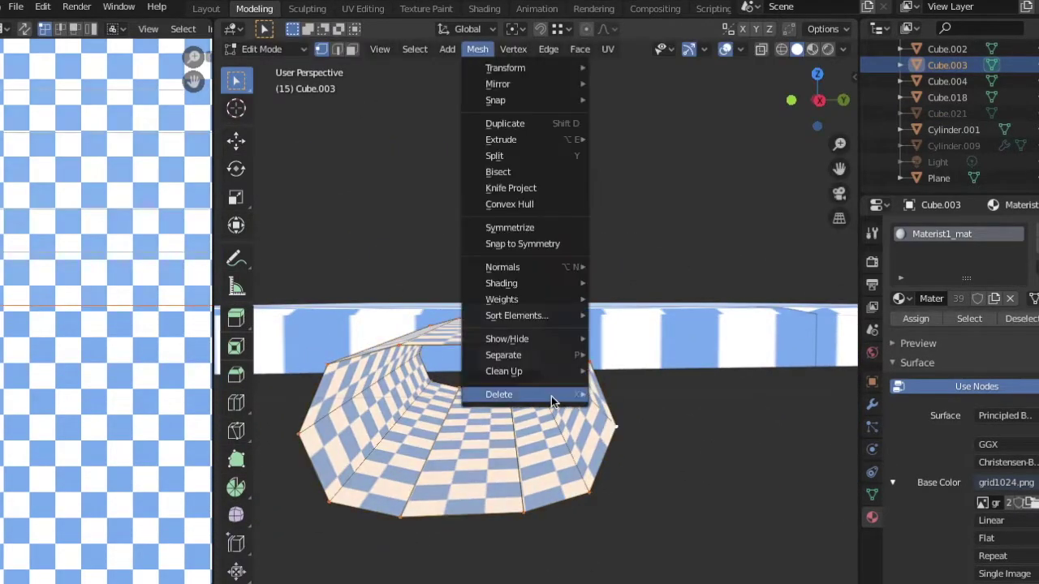
pyautogui.click(498, 394)
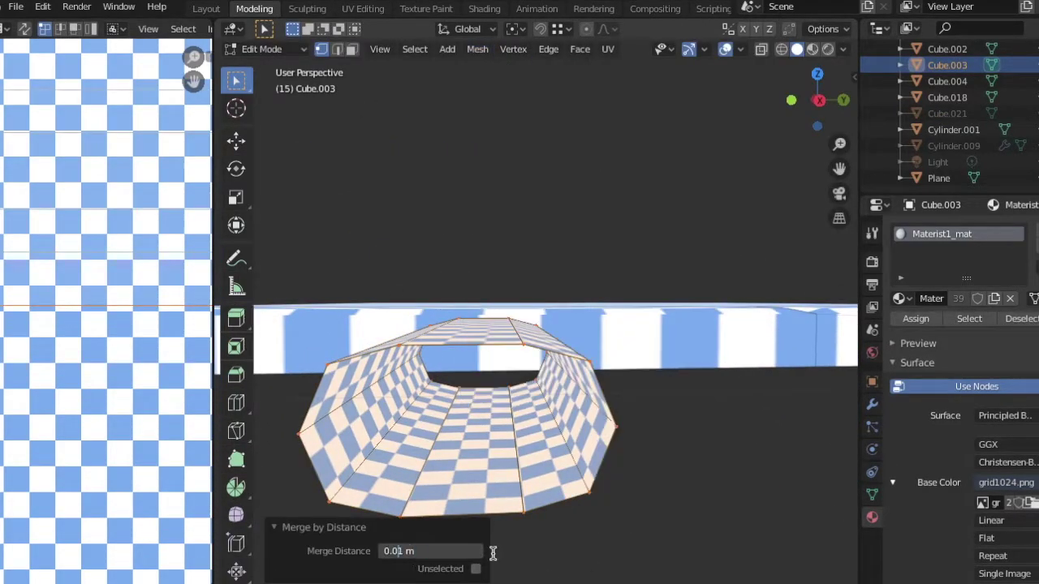
pyautogui.click(628, 431)
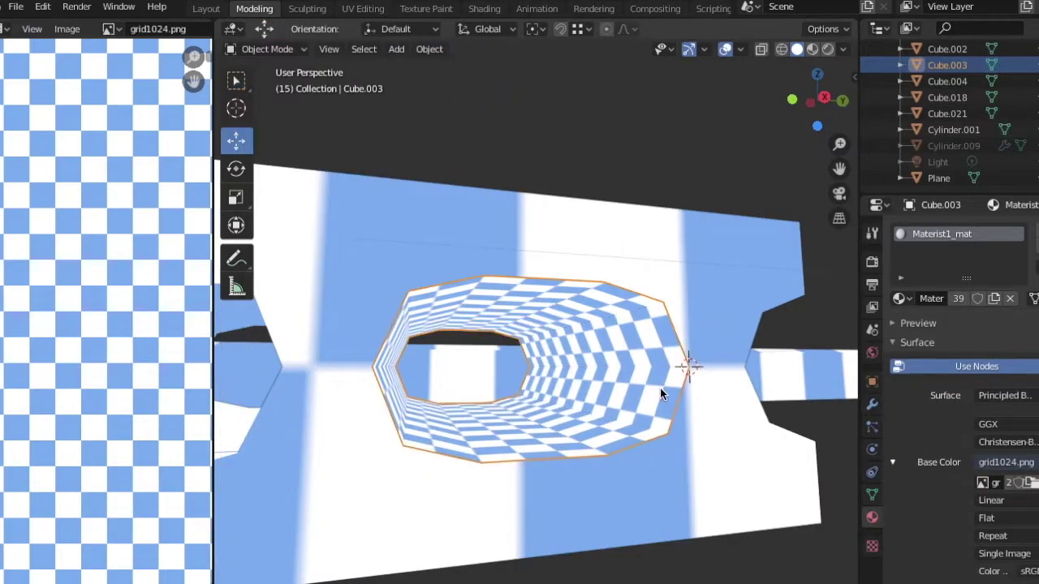
# - Fill the other two holes with joined copies of the separated interior and scale down their shared UVs
pyautogui.click(429, 49)
pyautogui.click(625, 117)
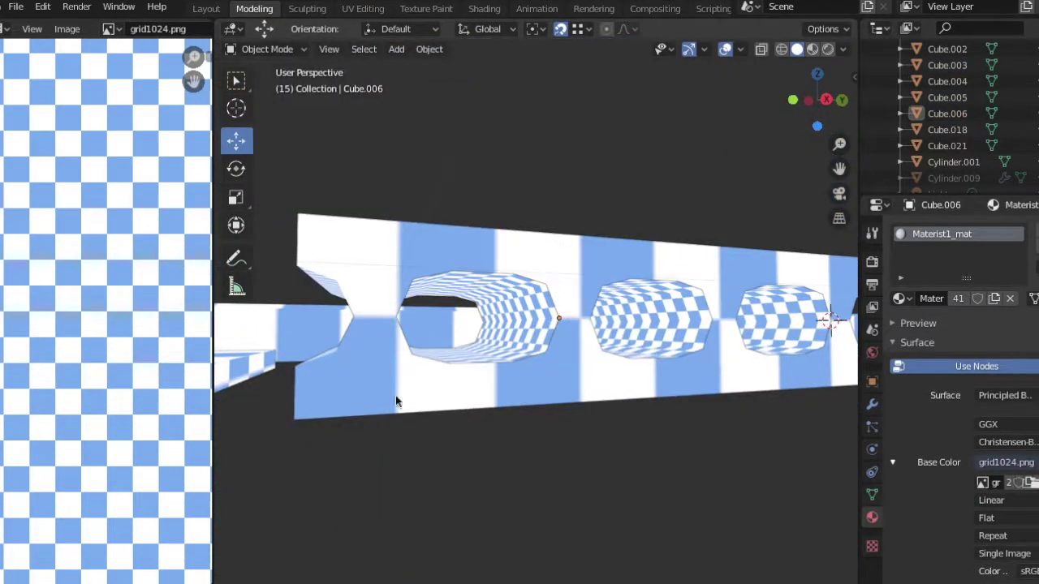
pyautogui.click(429, 48)
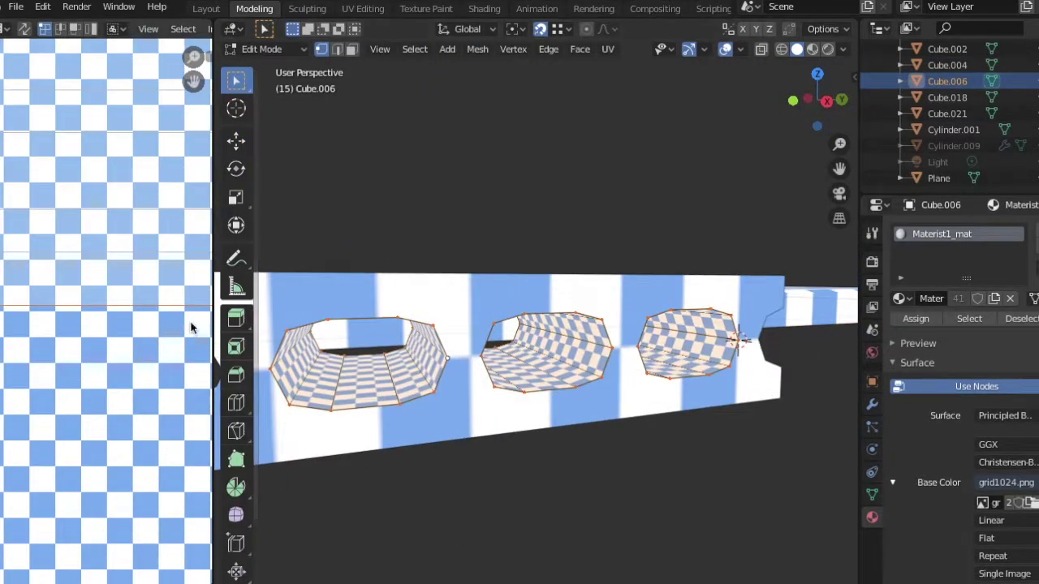
pyautogui.scroll(-3, 190, 320)
pyautogui.press('s')
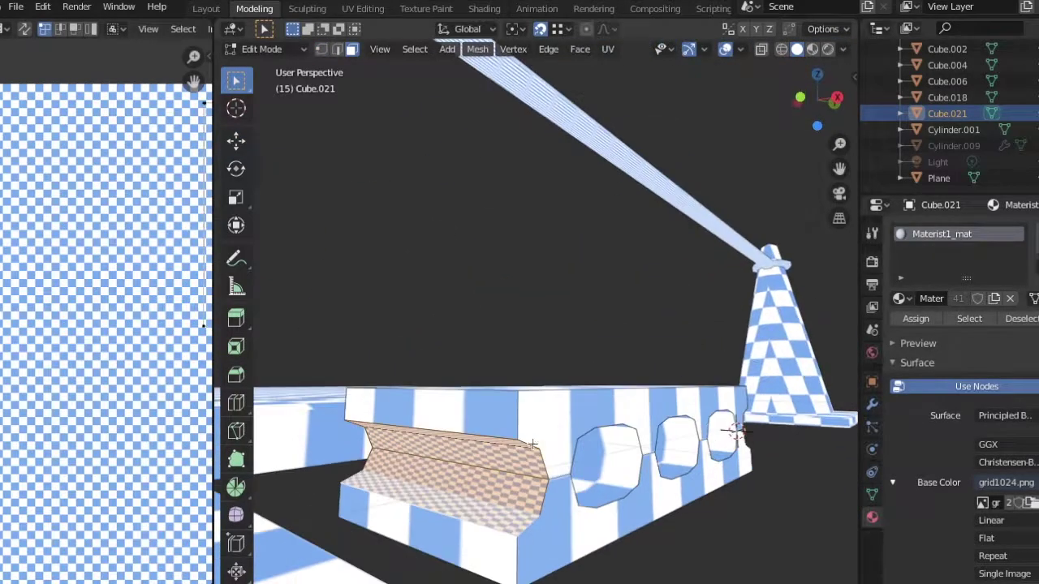
# - Project the UVs of the block's end groove faces from the front view
pyautogui.click(379, 49)
pyautogui.click(607, 49)
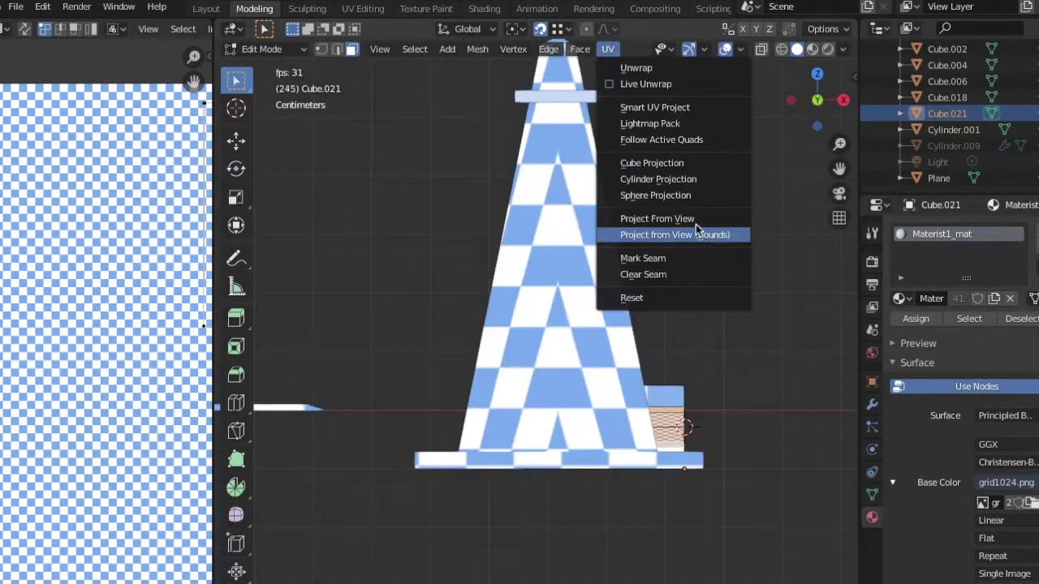
pyautogui.click(696, 232)
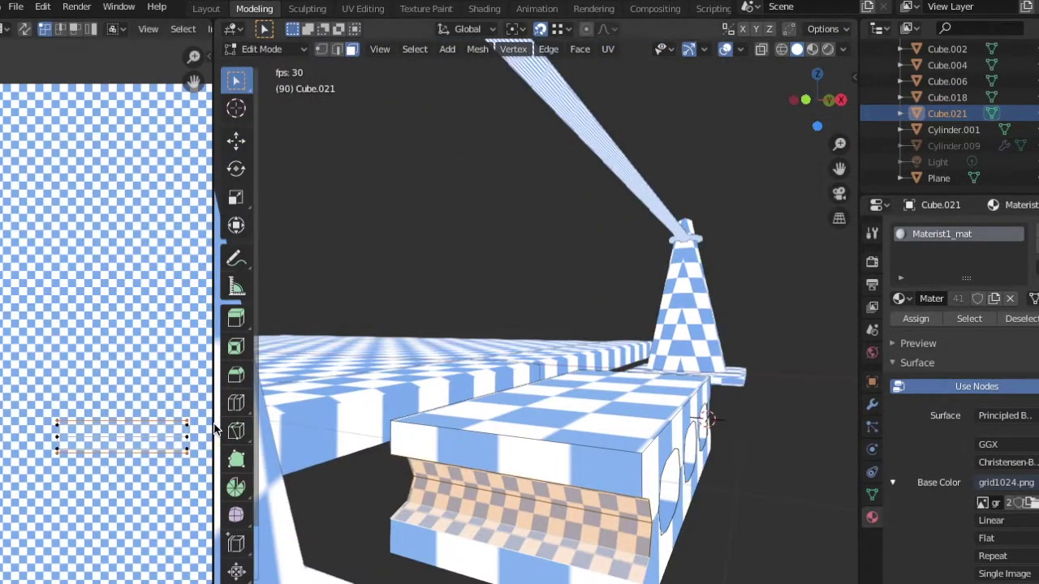
# - Stretch the groove UVs along Y and scale them down to match the block's checkers
pyautogui.moveTo(215, 430); pyautogui.dragTo(306, 455)
pyautogui.scroll(2, 286, 478)
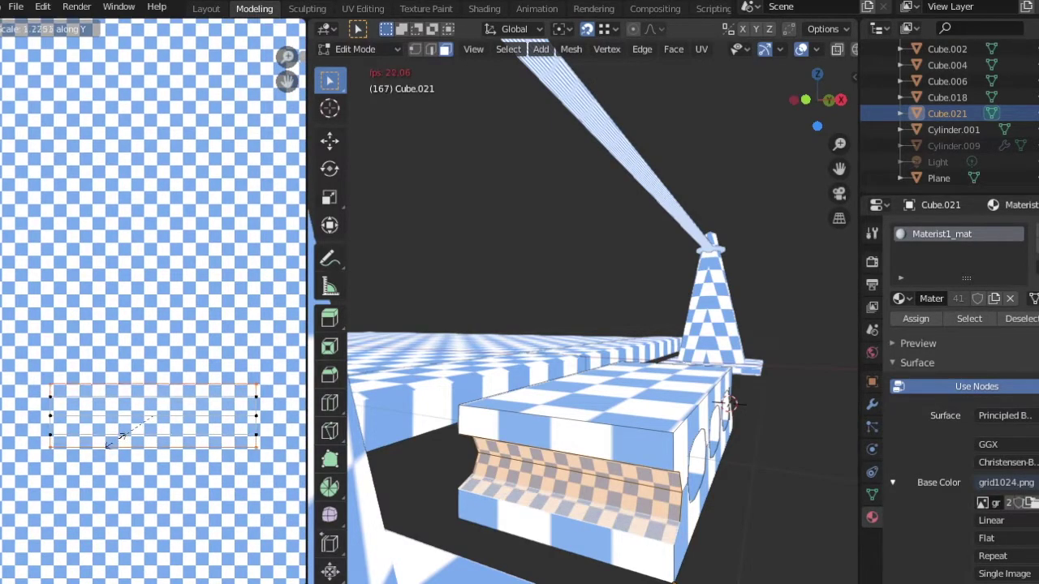
pyautogui.click(111, 444)
pyautogui.press('s')
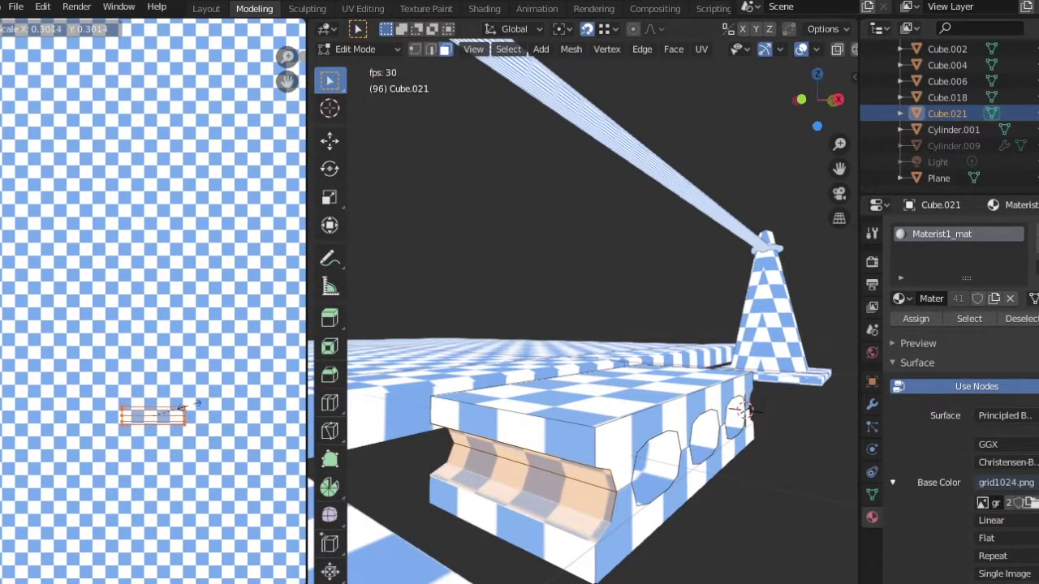
pyautogui.click(194, 404)
pyautogui.scroll(3, 151, 455)
pyautogui.press('Tab')
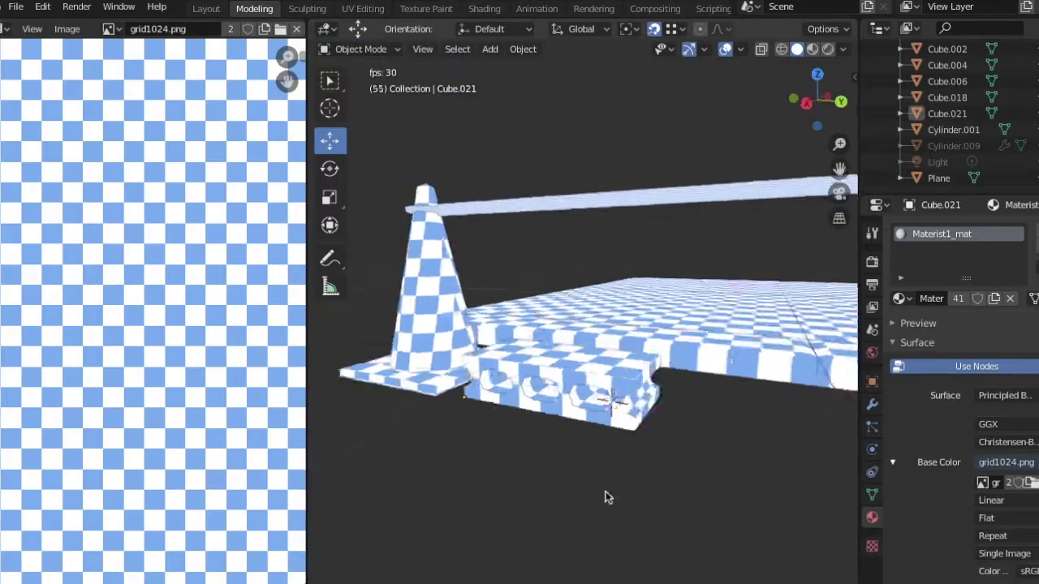
# - Select the bar between the two traffic cones and rotate its faces
pyautogui.click(487, 211)
pyautogui.press('Tab')
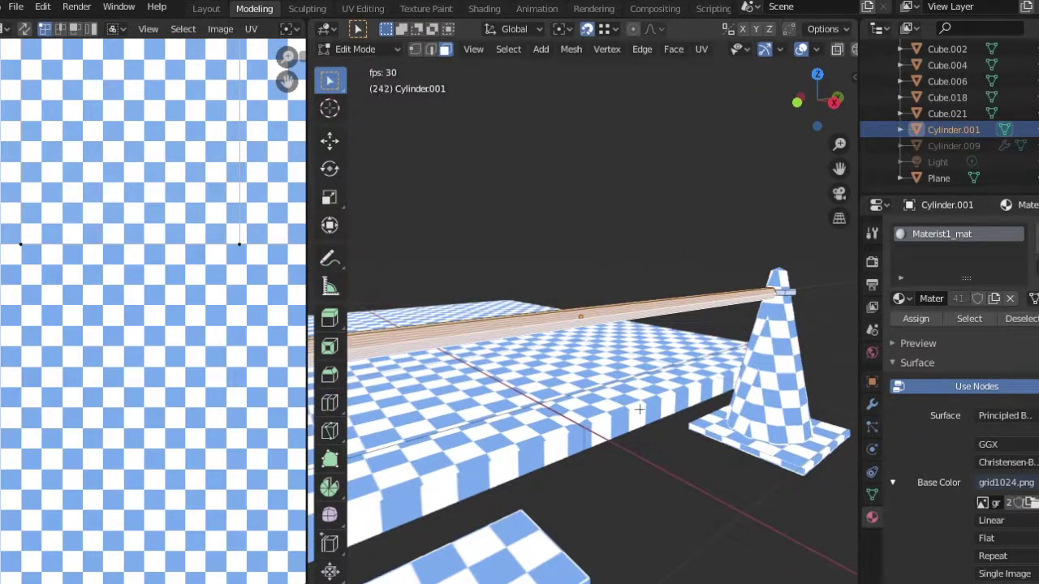
pyautogui.click(332, 170)
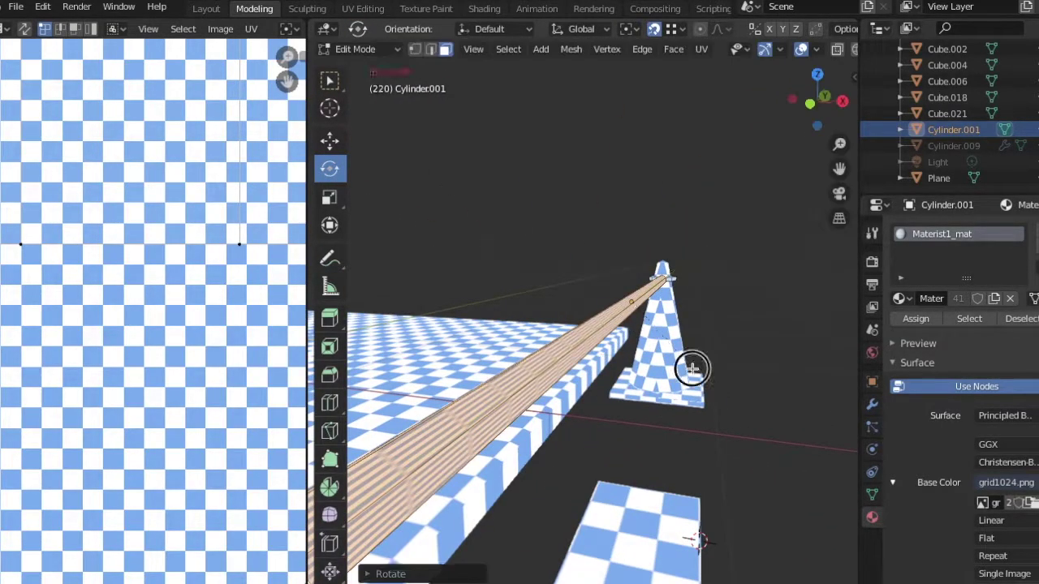
pyautogui.press('Return')
pyautogui.click(573, 301)
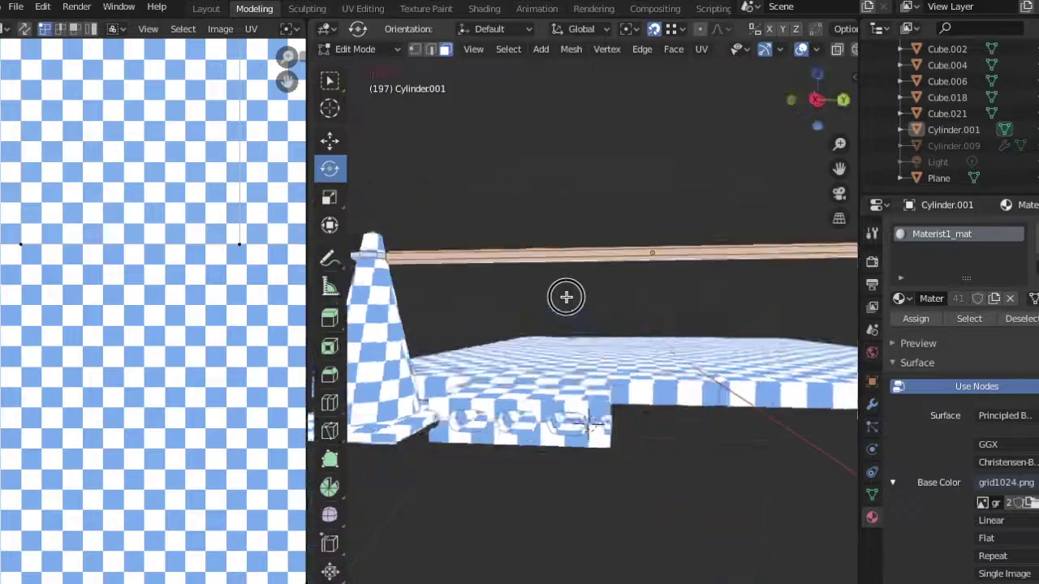
# - Project the bar's UVs from the side view
pyautogui.click(473, 48)
pyautogui.moveTo(499, 232)
pyautogui.click(714, 280)
pyautogui.click(701, 49)
pyautogui.click(737, 220)
# - Scale the bar's UVs, widening them along Y, to match the surrounding checkers
pyautogui.moveTo(308, 324); pyautogui.dragTo(517, 324)
pyautogui.click(689, 429)
pyautogui.scroll(-3, 469, 280)
pyautogui.moveTo(458, 274); pyautogui.dragTo(2, 304)
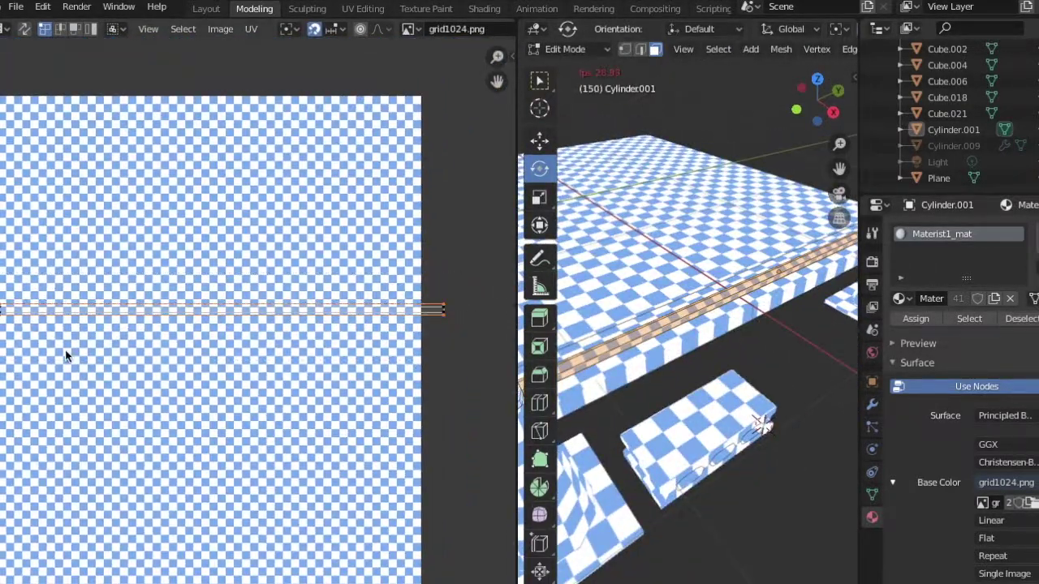
pyautogui.scroll(5, 191, 395)
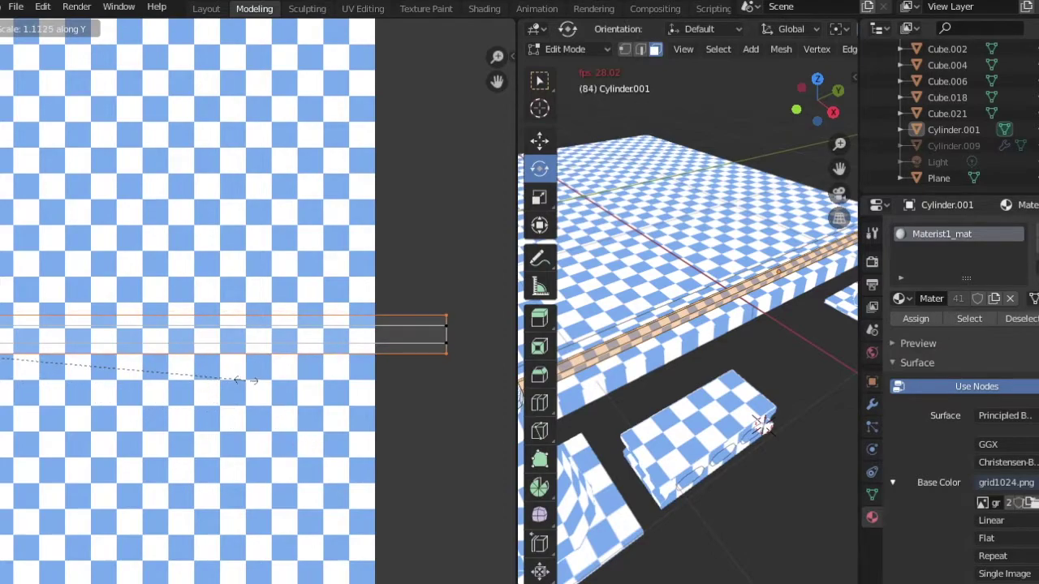
pyautogui.click(236, 380)
pyautogui.scroll(-4, 373, 349)
pyautogui.moveTo(516, 320); pyautogui.dragTo(325, 341)
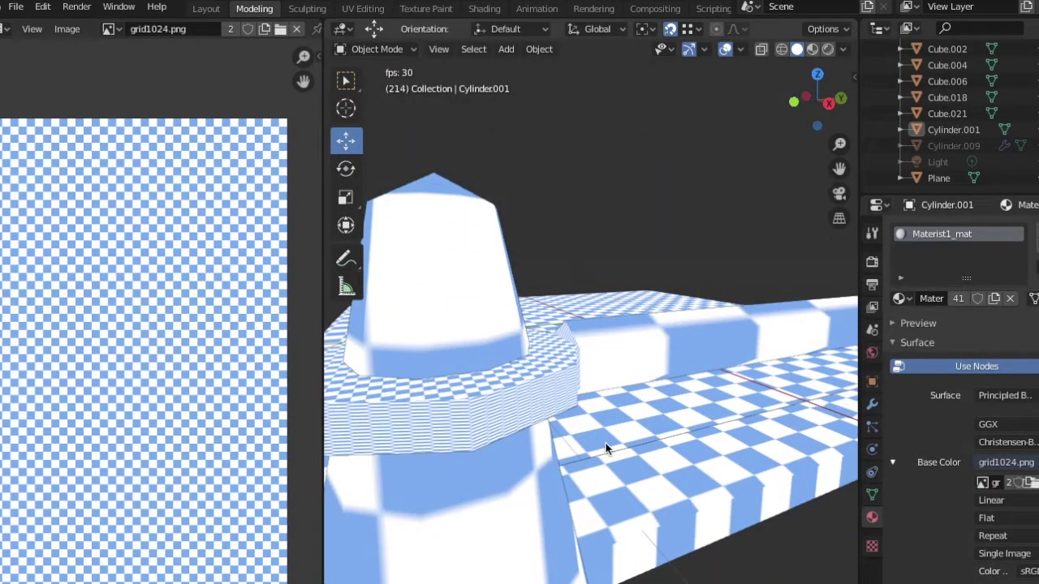
# - Select the flat ring faces of both cone collars and project their UVs from the top view
pyautogui.press('Tab')
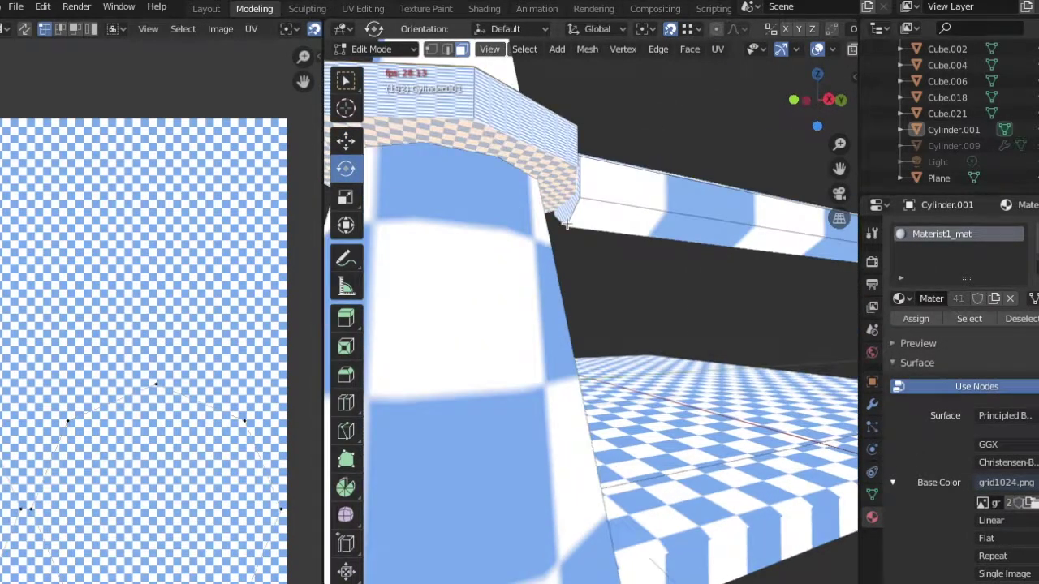
pyautogui.press('c')
pyautogui.press('Escape')
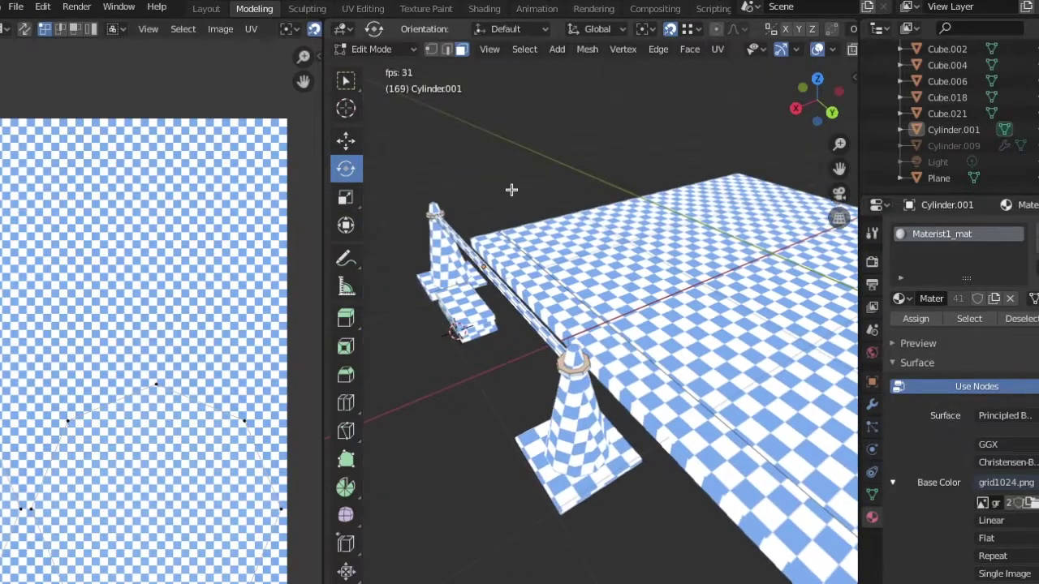
pyautogui.click(489, 49)
pyautogui.click(703, 236)
pyautogui.click(717, 48)
pyautogui.click(776, 216)
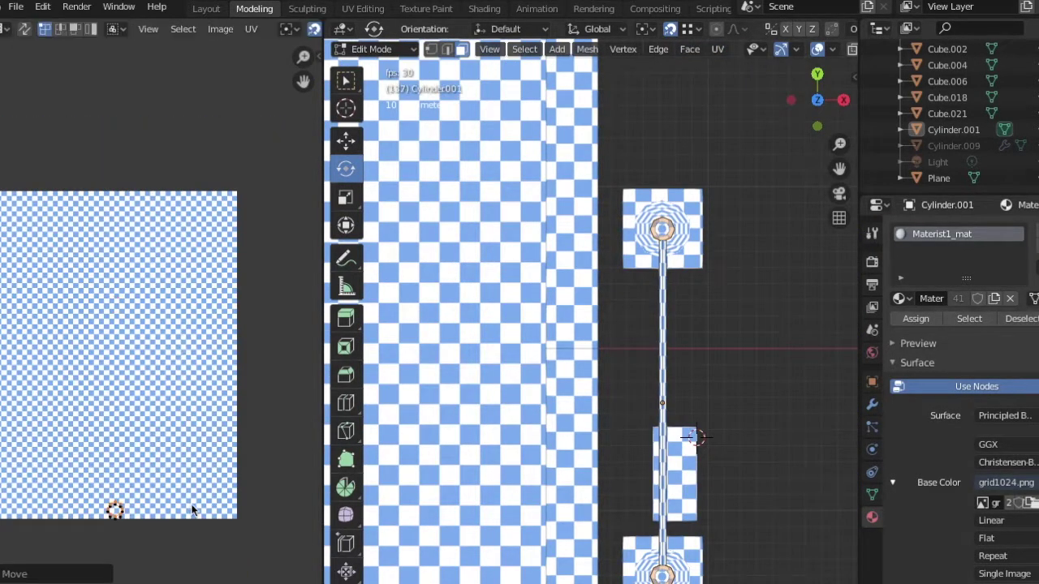
# - Reposition the collar rings' UVs and scale them to match the surrounding checkers
pyautogui.press('KP_Decimal')
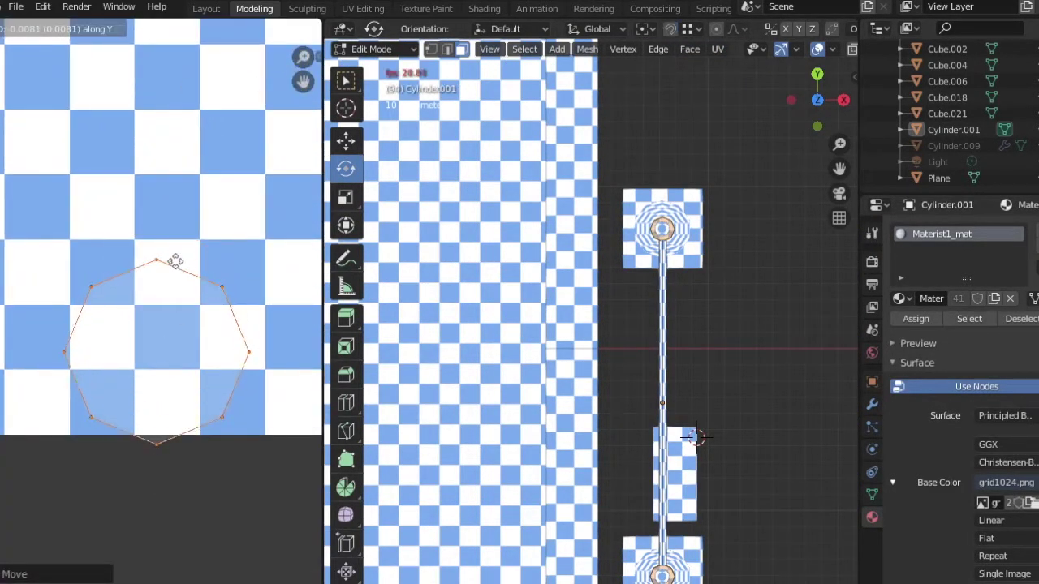
pyautogui.click(248, 28)
pyautogui.click(181, 213)
pyautogui.click(153, 28)
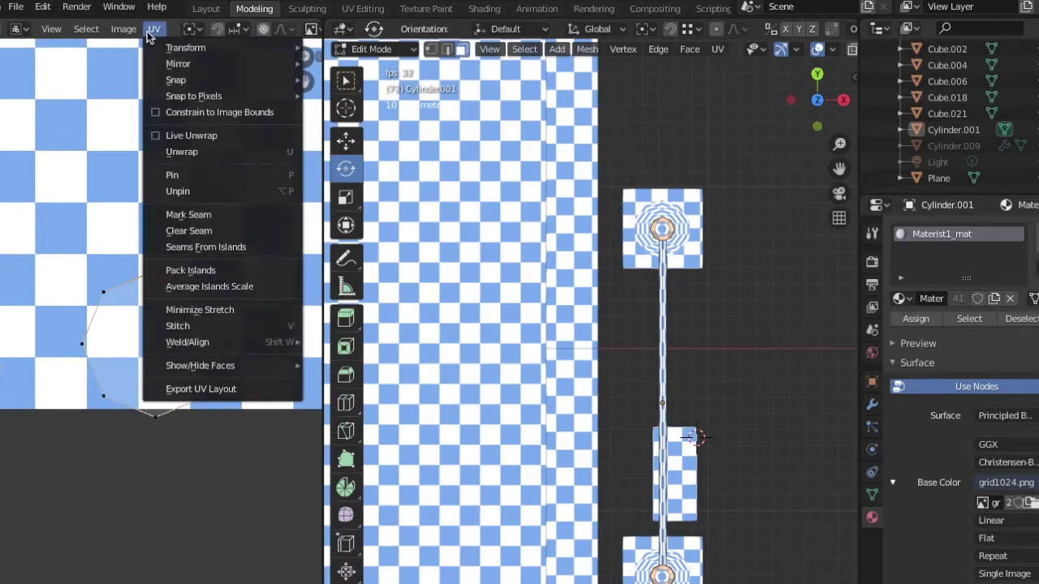
pyautogui.moveTo(98, 30)
pyautogui.click(69, 47)
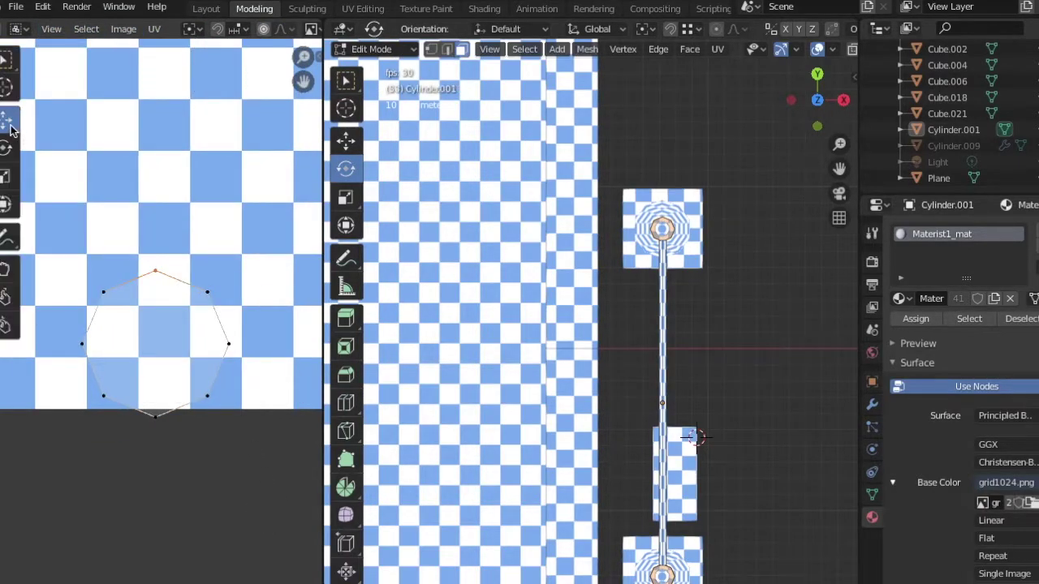
pyautogui.click(153, 29)
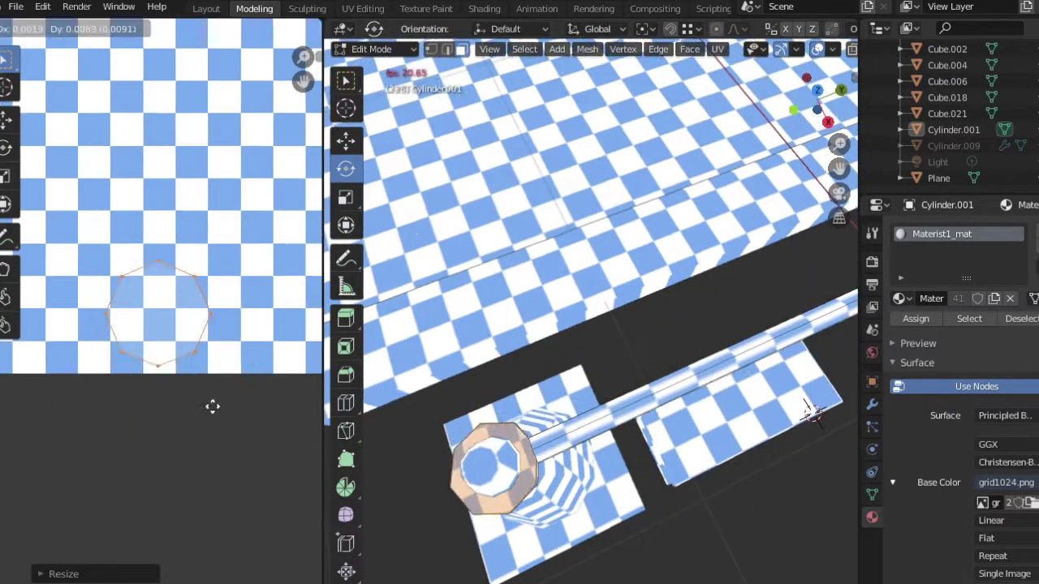
# - Select the outer side faces of the cone collars and project their UVs from the side view
pyautogui.click(489, 48)
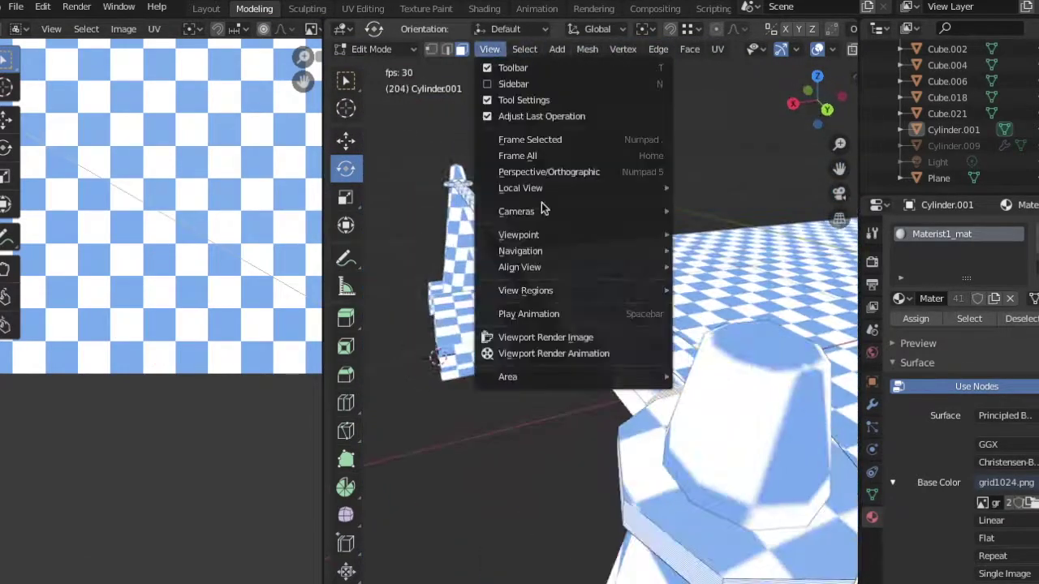
pyautogui.click(746, 337)
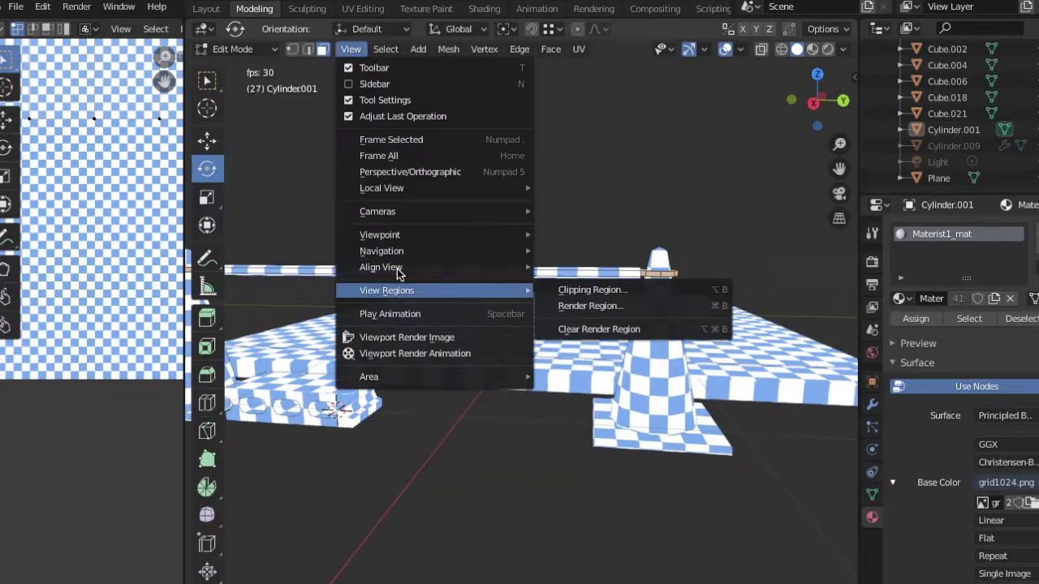
pyautogui.click(568, 293)
pyautogui.press('u')
pyautogui.click(655, 223)
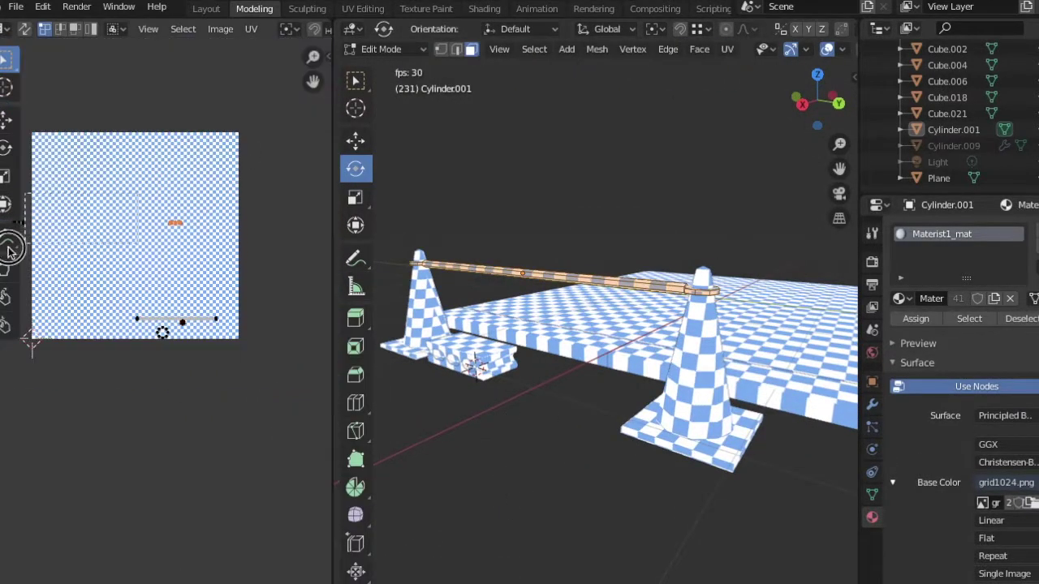
# - Move the UV island of the collar side faces into place on the checker texture
pyautogui.click(216, 255)
pyautogui.scroll(8, 220, 252)
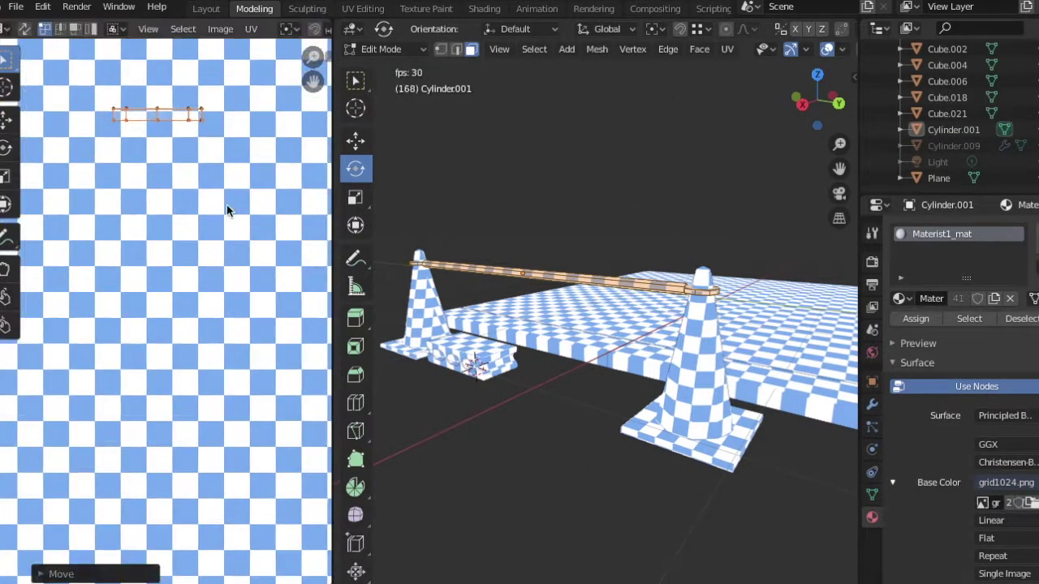
pyautogui.scroll(-4, 226, 215)
pyautogui.press('g')
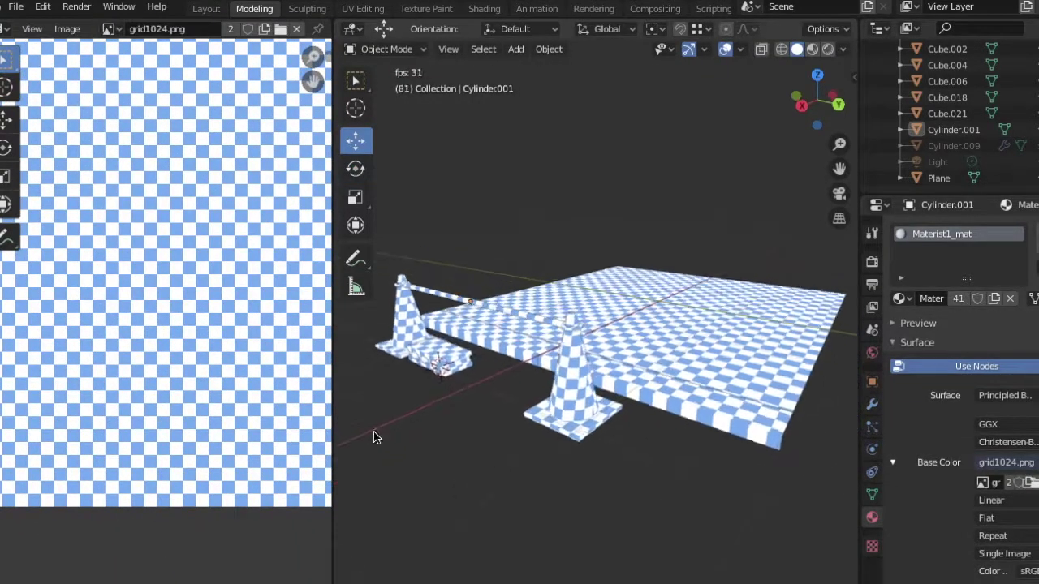
# - Set the viewport shading colour to Texture to show the checkers on the whole scene
pyautogui.moveTo(373, 433); pyautogui.dragTo(574, 448, button='middle')
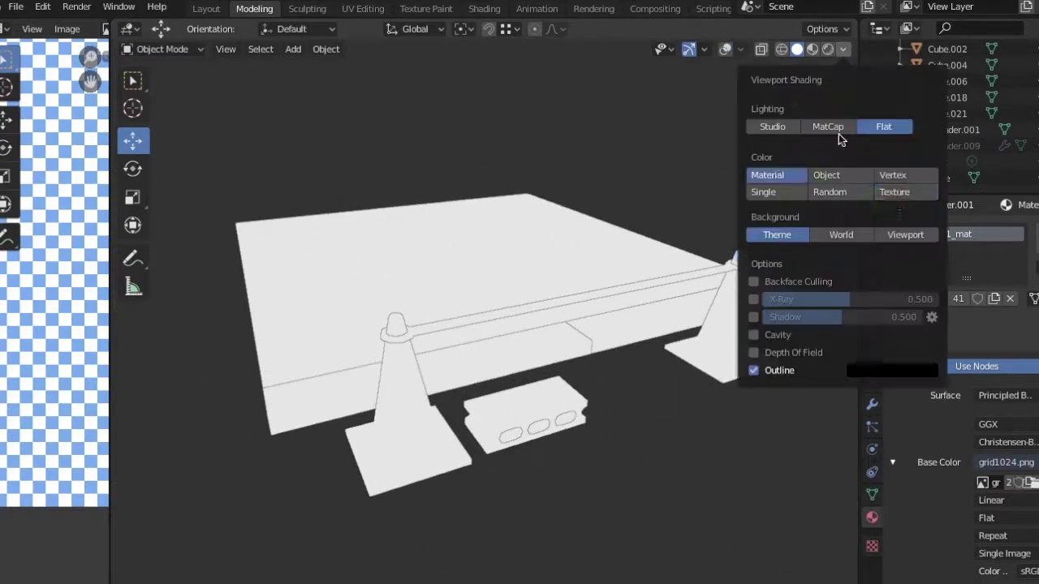
pyautogui.click(893, 192)
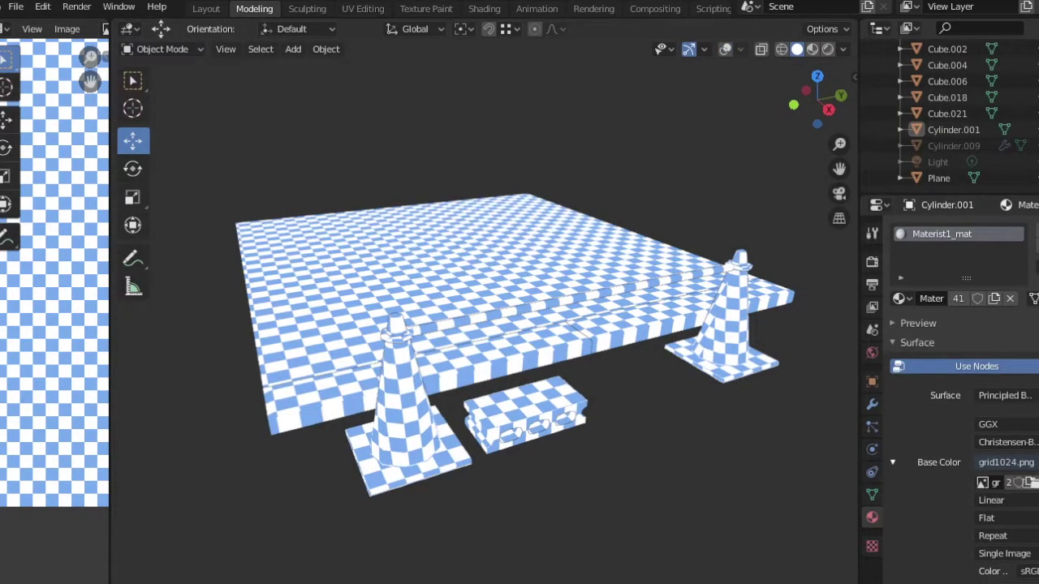